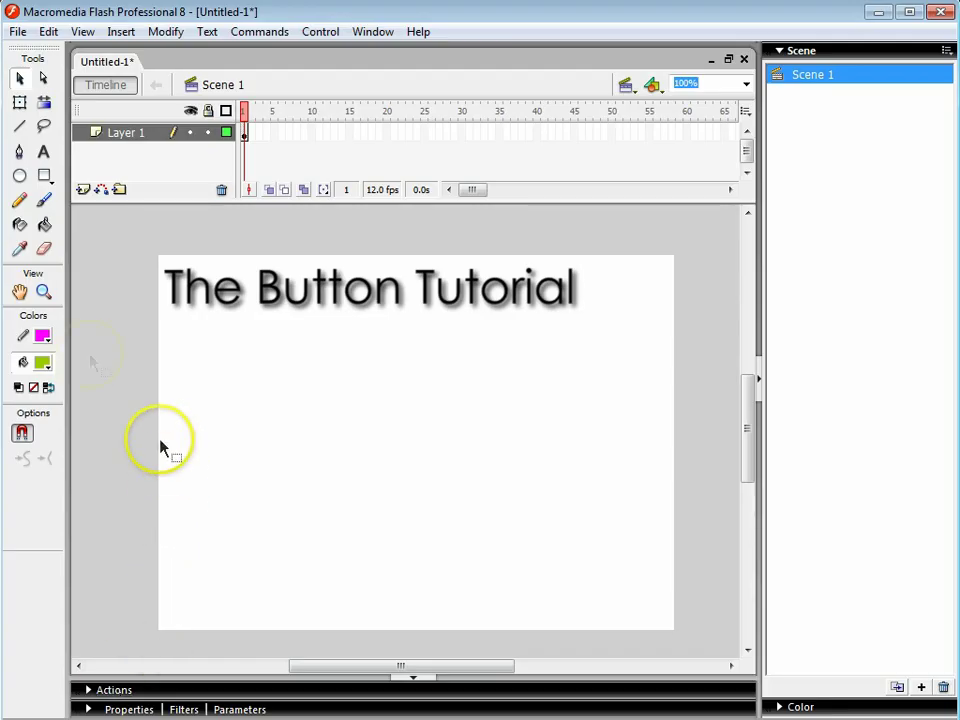
Draw a green rectangle with a pink outline below the title.
left_click(44, 175)
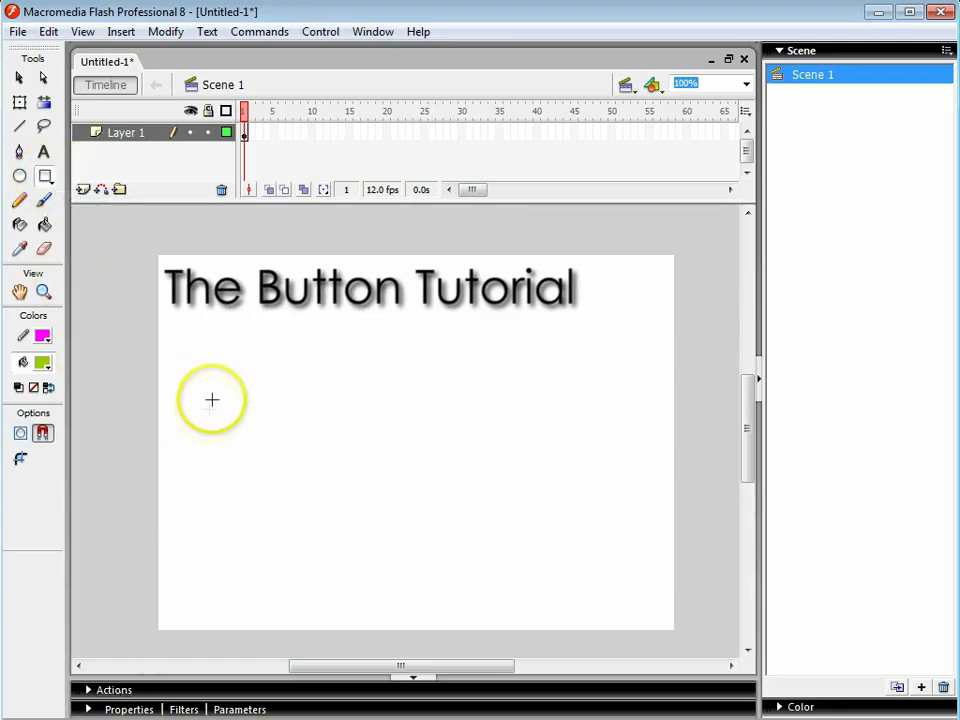
left_click_drag(209, 411, 217, 465)
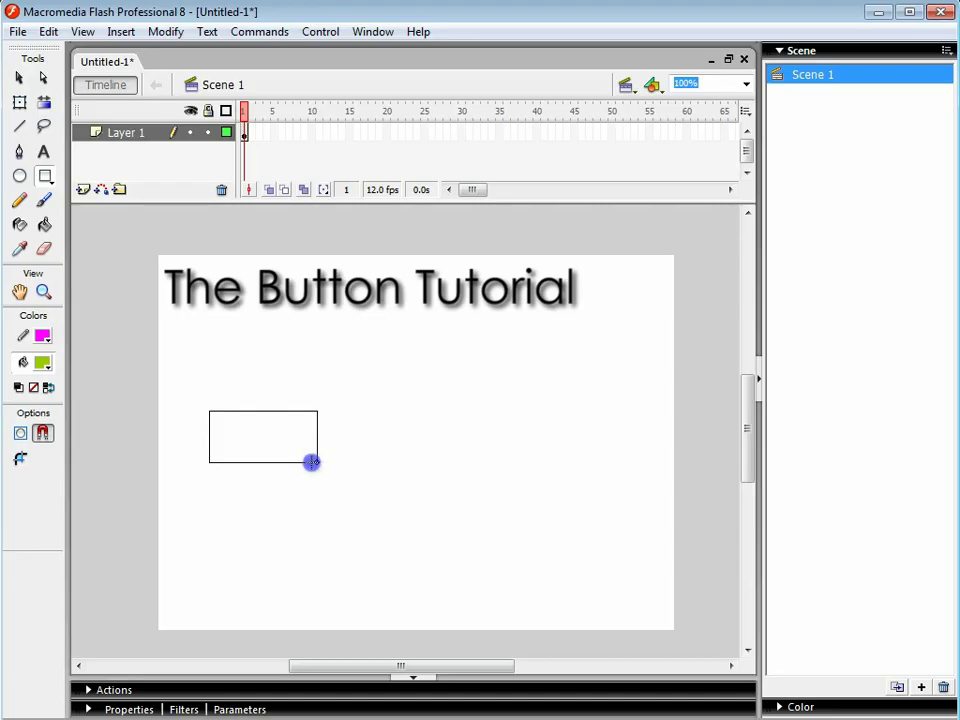
left_click_drag(312, 462, 312, 462)
Convert the whole rectangle into a button symbol named btnFrame.
left_click(19, 78)
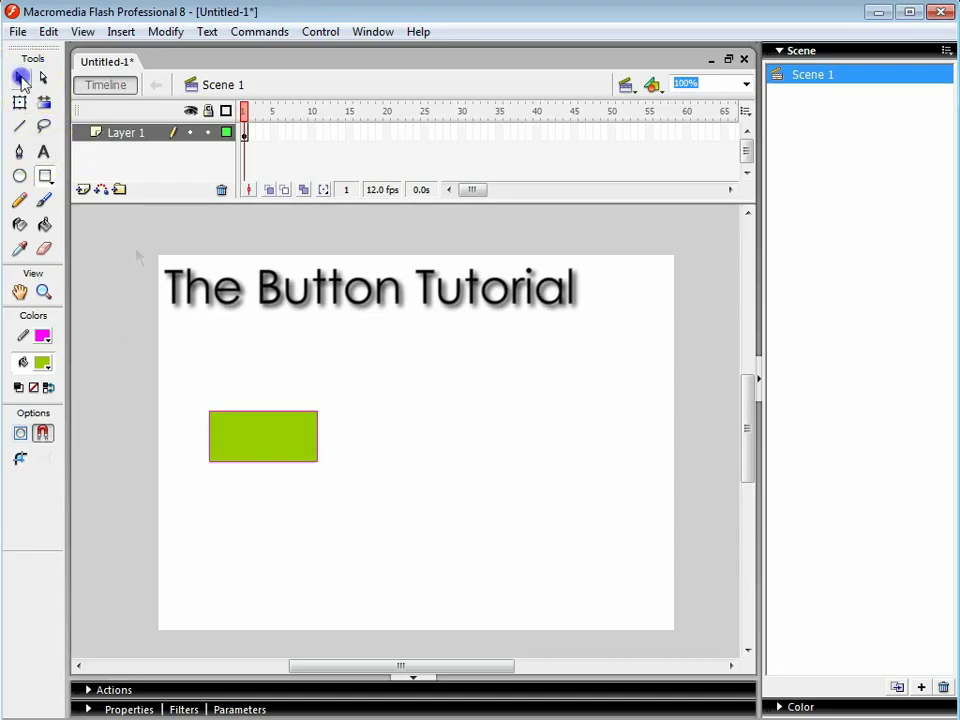
mouse_move(154, 360)
left_mouse_down()
mouse_move(453, 574)
mouse_move(154, 361)
left_mouse_up()
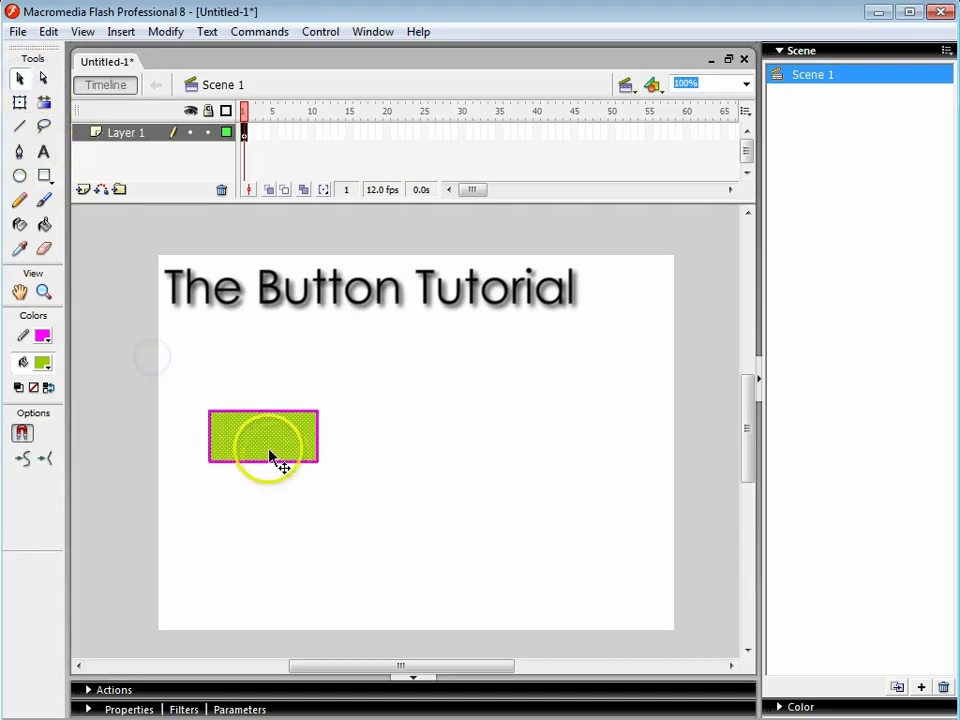
right_click(246, 434)
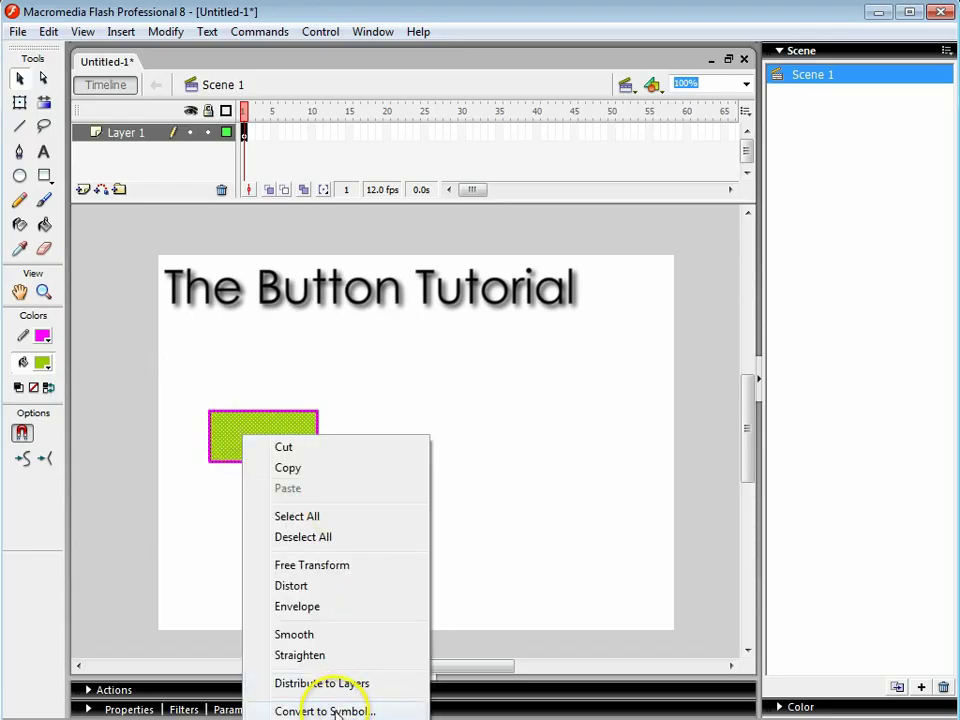
left_click(334, 711)
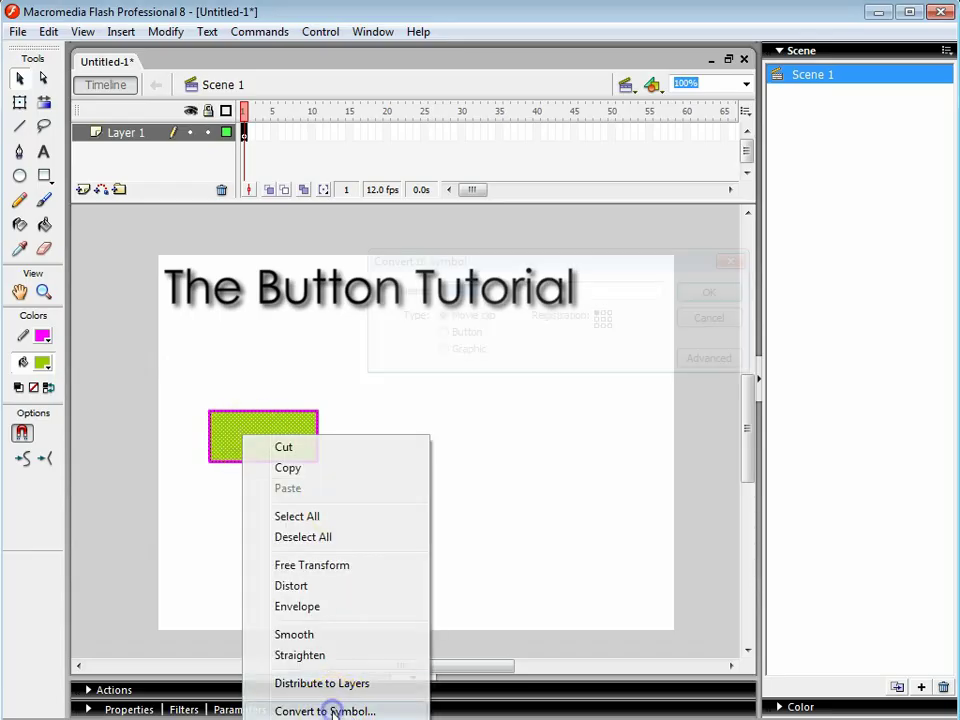
left_click(466, 332)
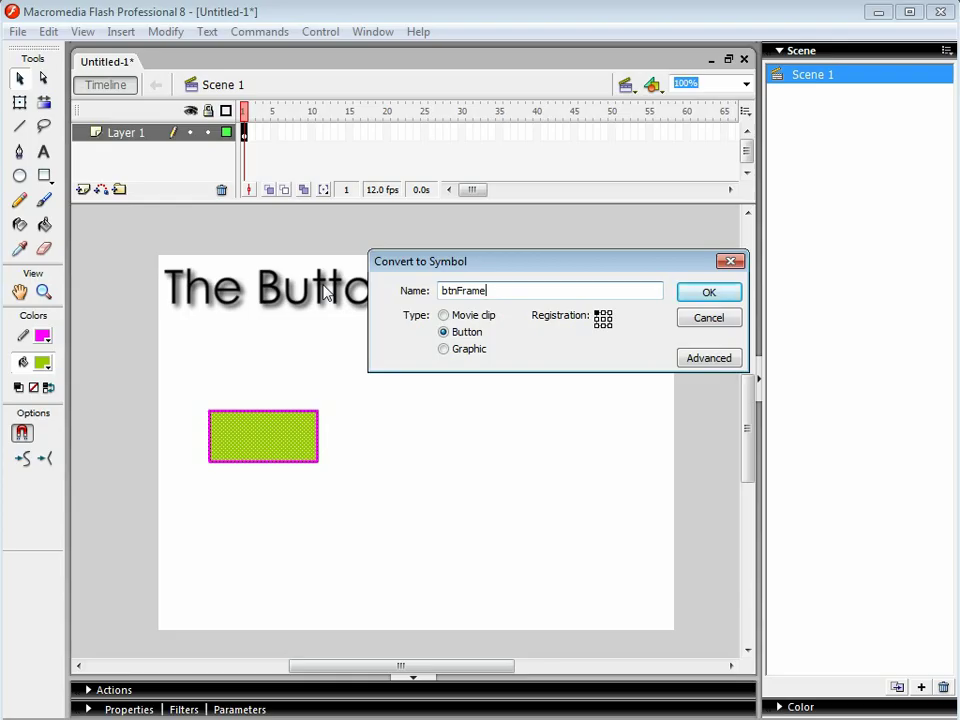
key("Return")
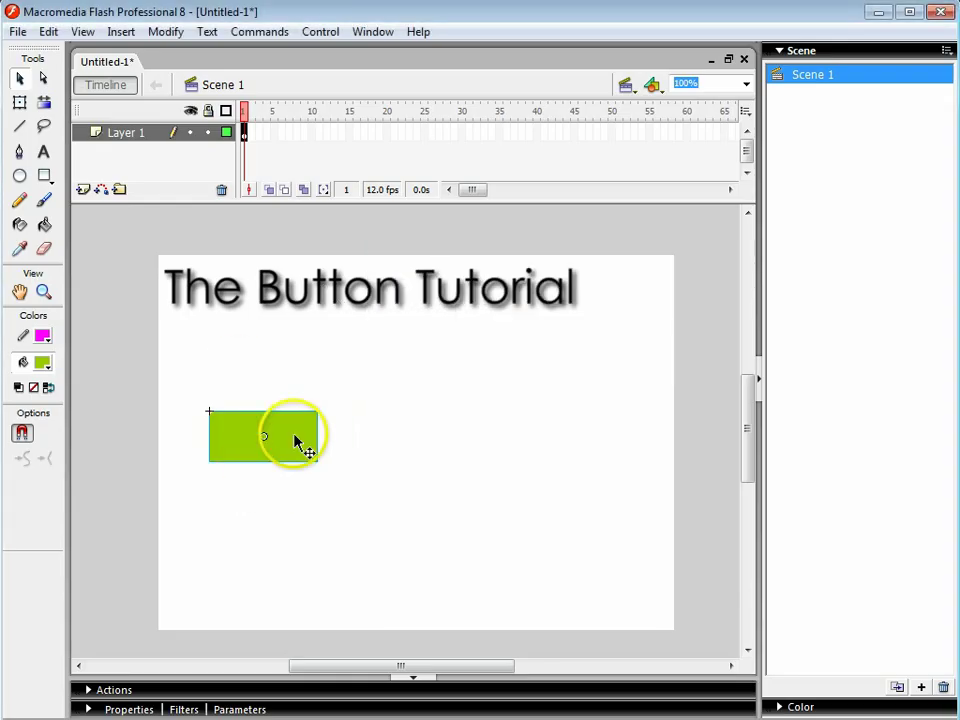
Change the title text on frame 2 to 'Frame 2'.
left_click(253, 133)
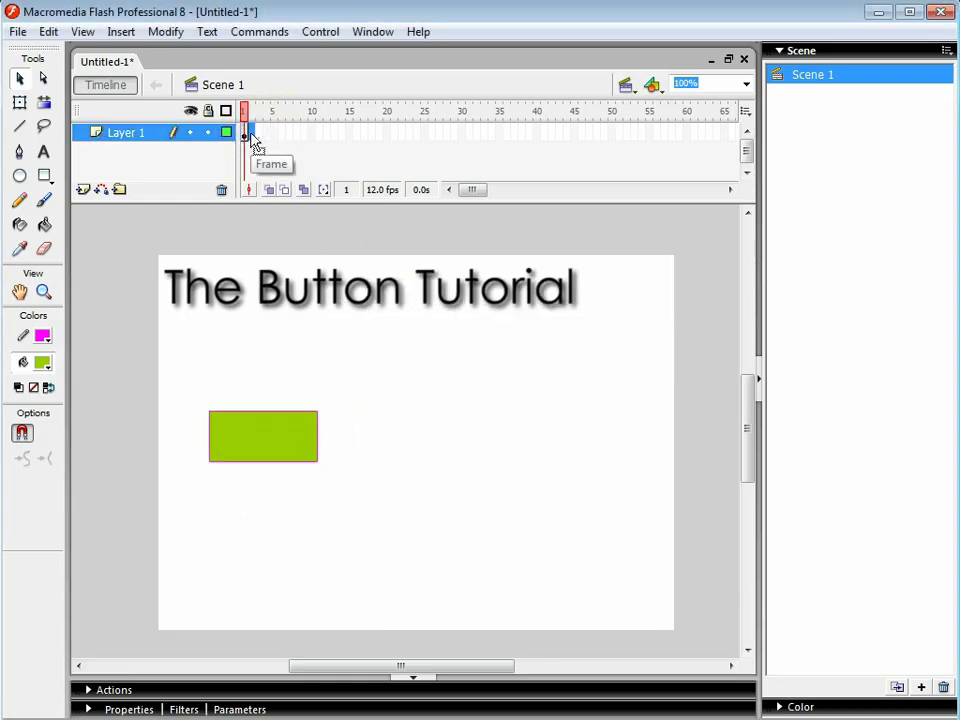
left_click(253, 133)
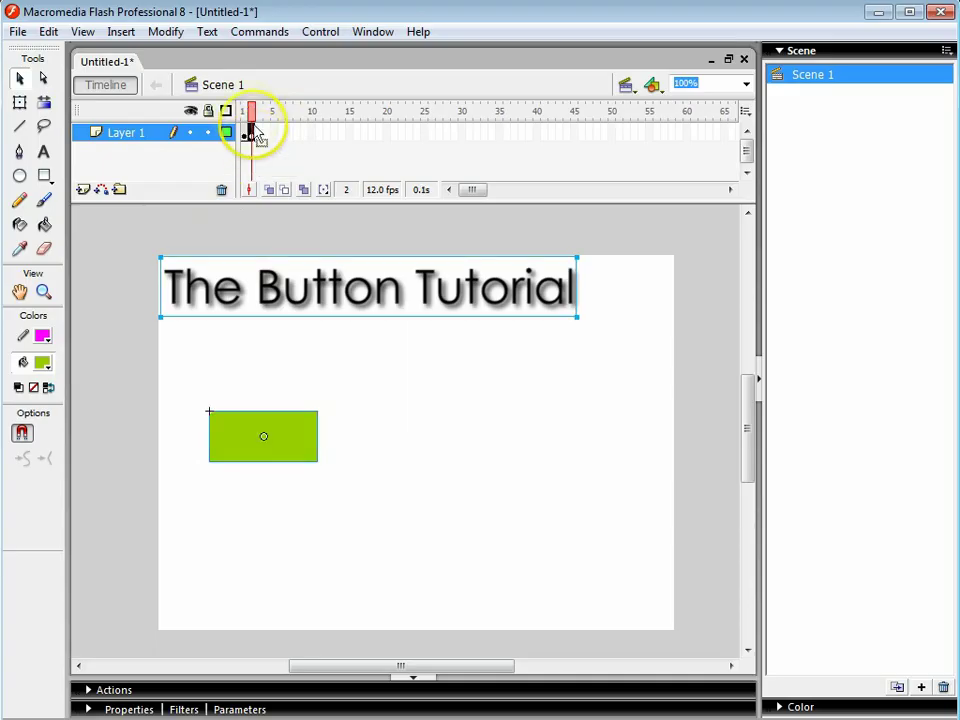
double_click(285, 280)
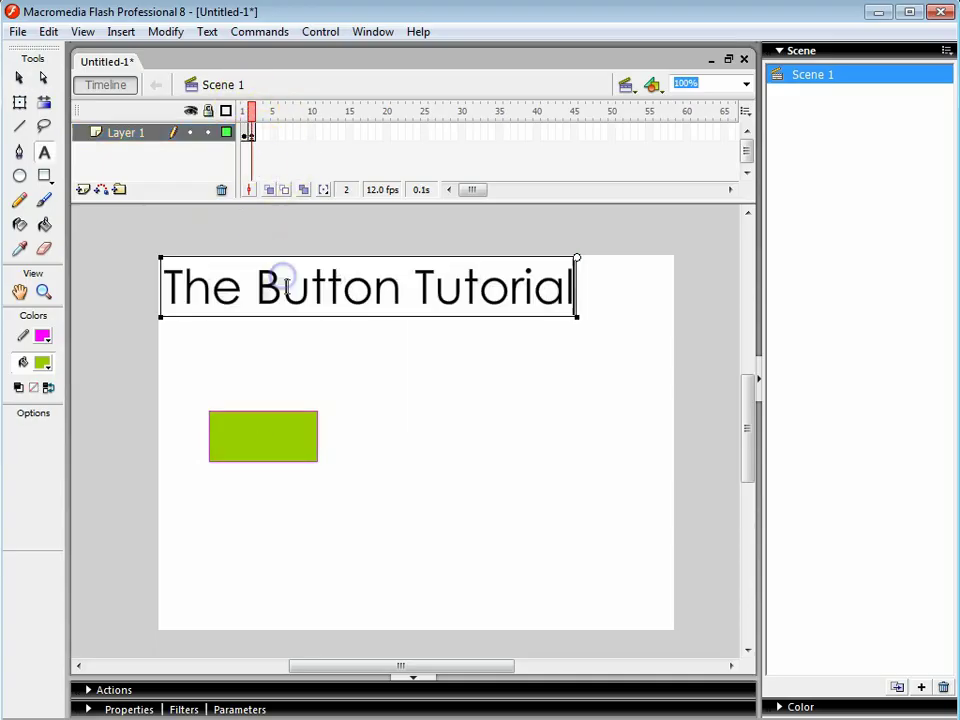
triple_click(163, 287)
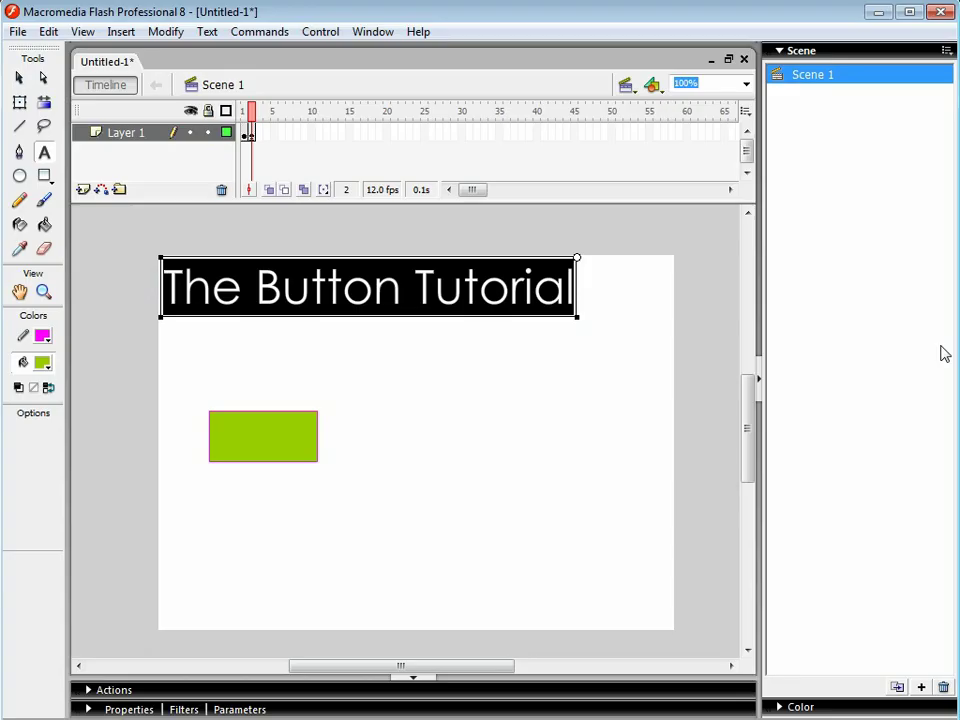
type("Frame 2")
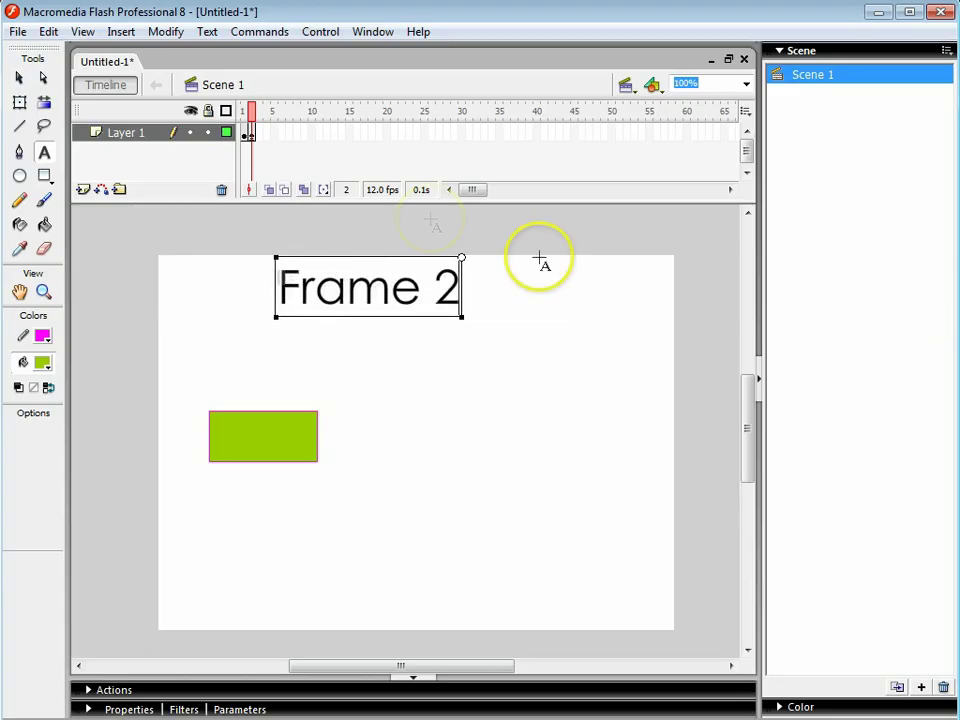
Change the title text on frame 1 to 'Frame 1'.
left_click(244, 133)
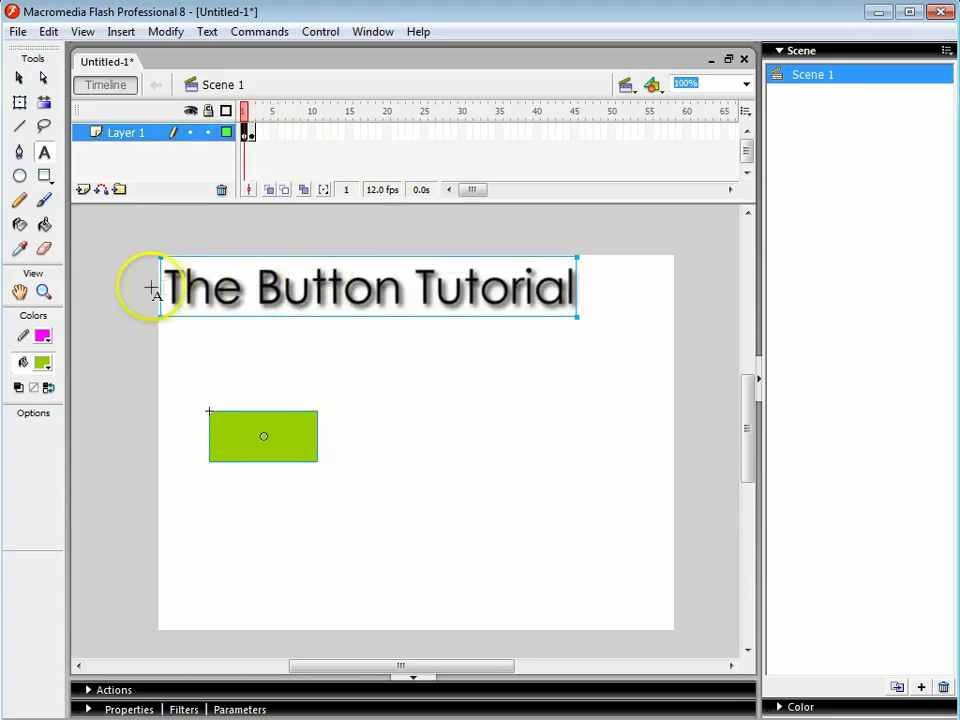
triple_click(163, 287)
type("Frane")
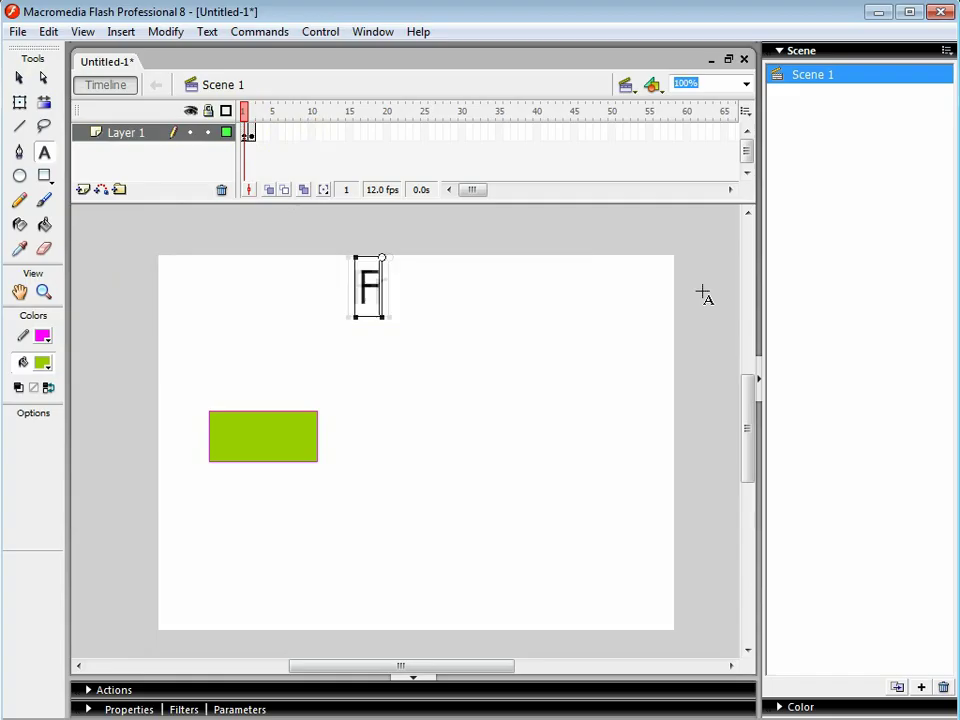
key("BackSpace")
key("BackSpace")
type("me 1")
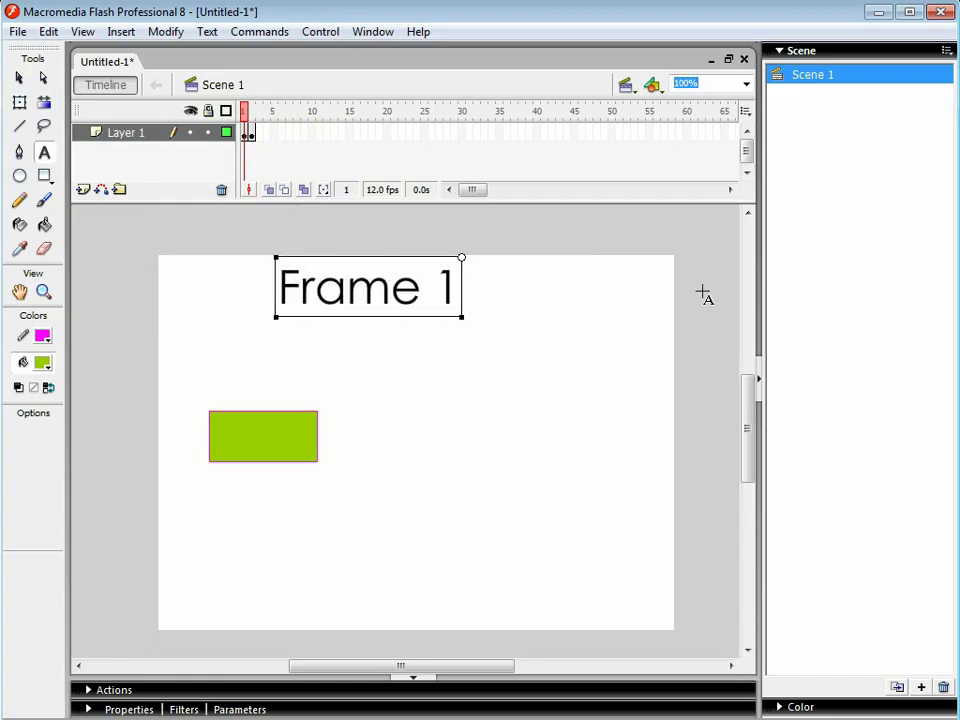
left_click(578, 338)
left_click(243, 106)
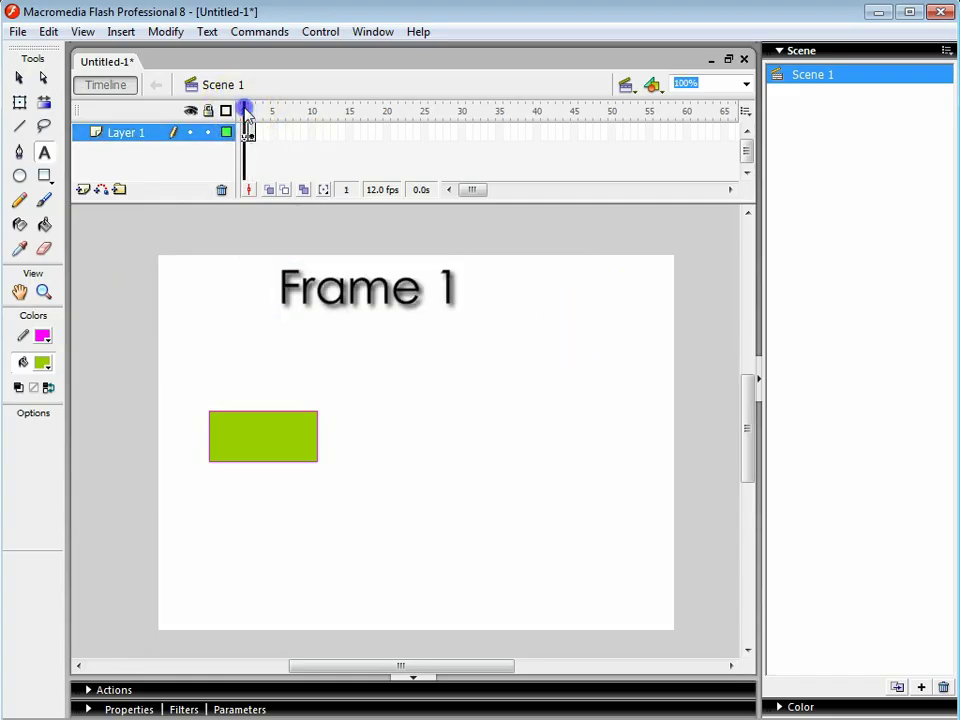
left_click(18, 78)
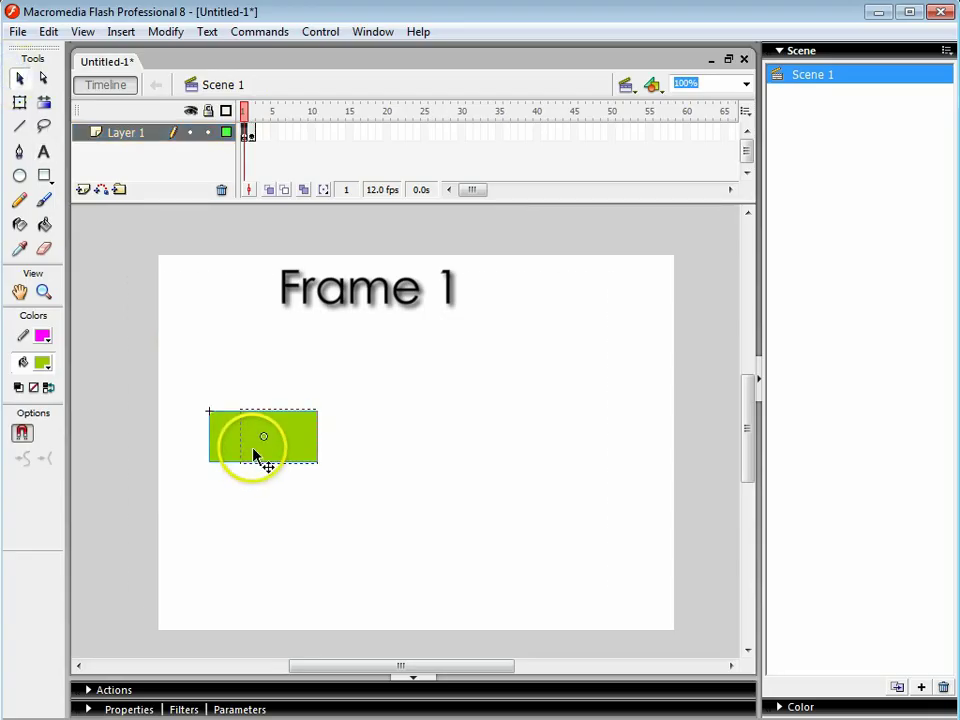
Inside btnFrame, add a layer named text with a keyframe at its Down state.
double_click(255, 455)
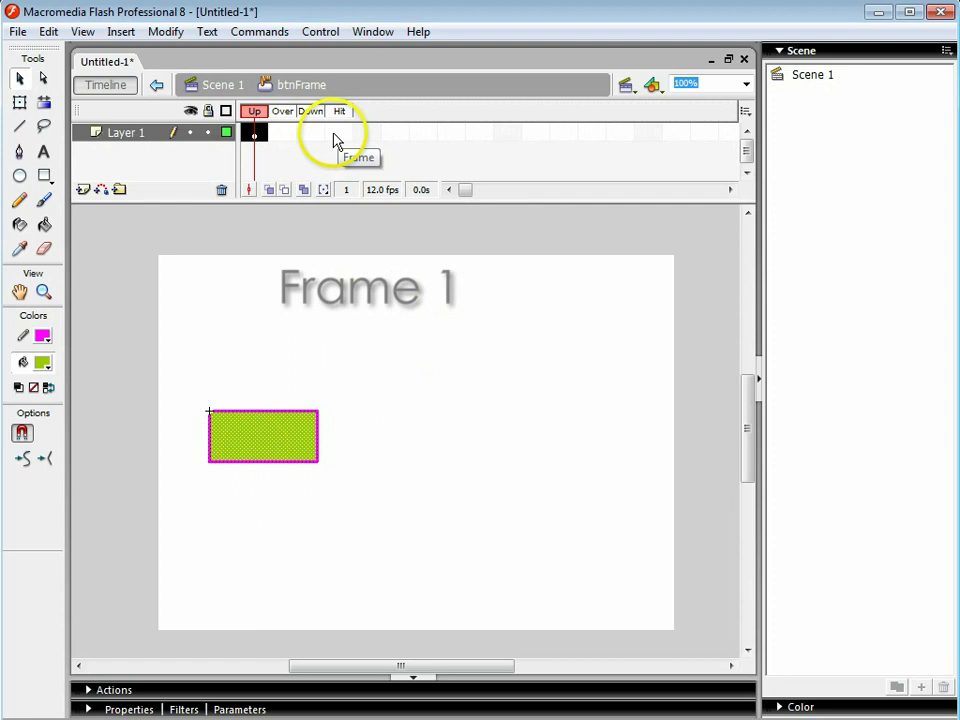
left_click(84, 189)
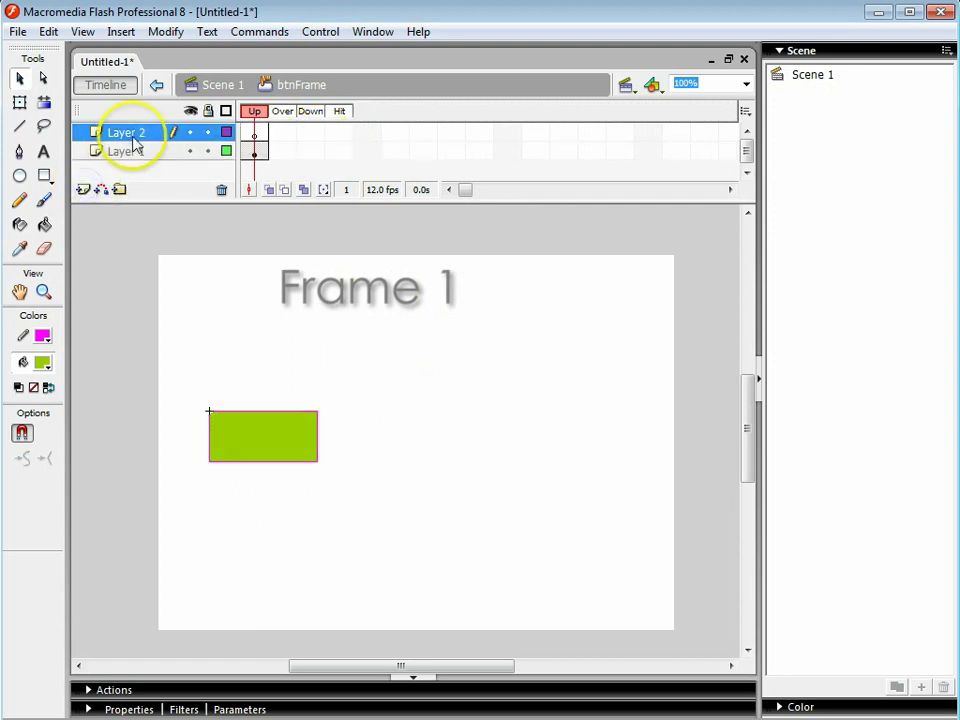
double_click(133, 136)
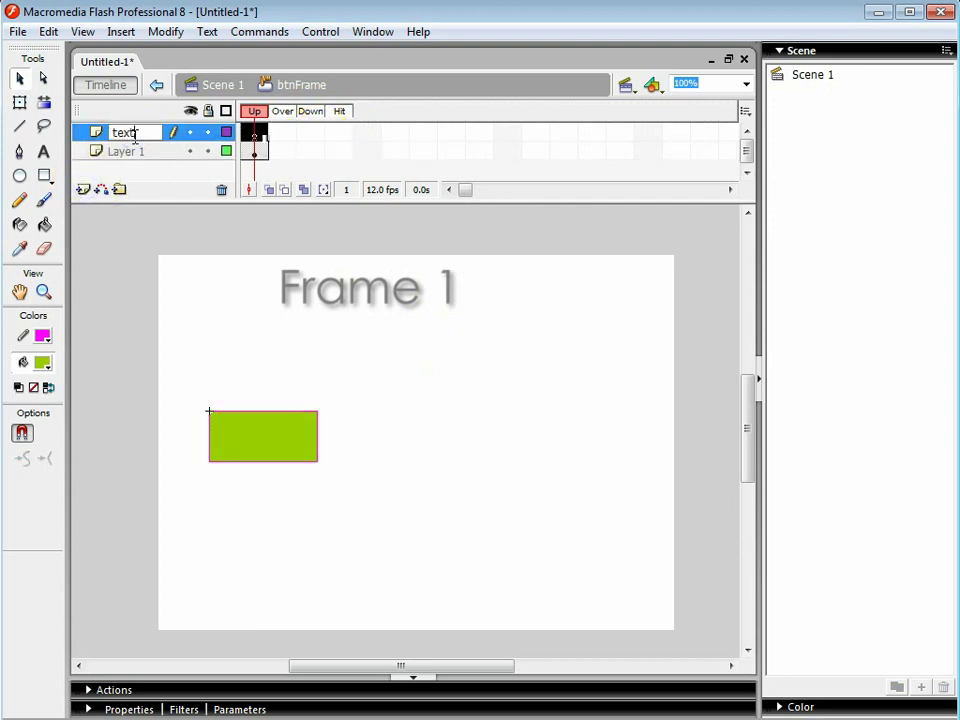
left_click(319, 137)
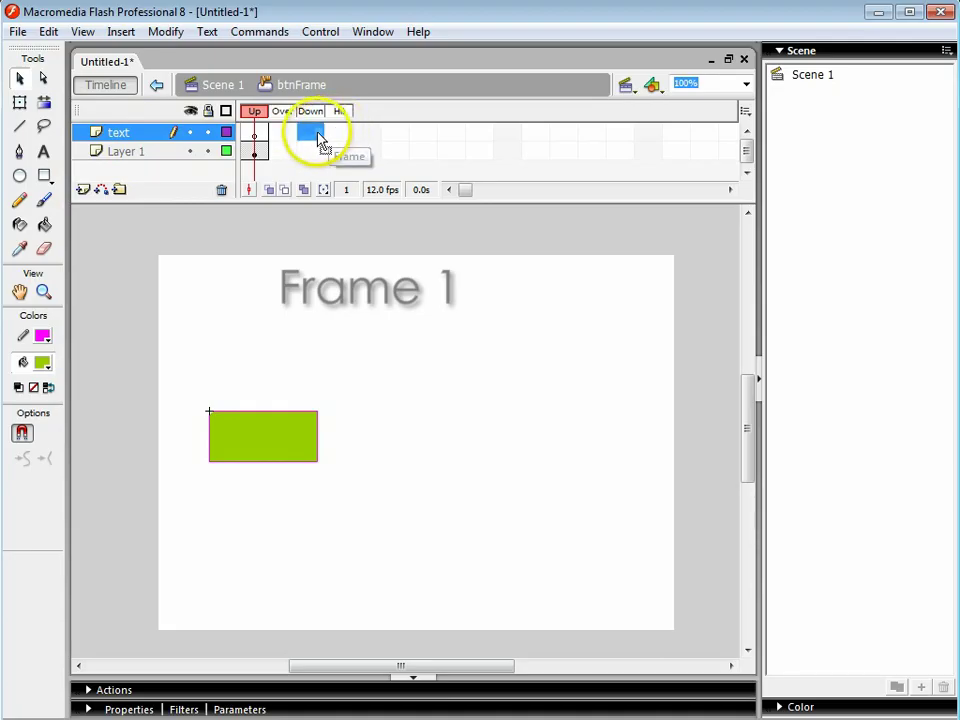
key("F7")
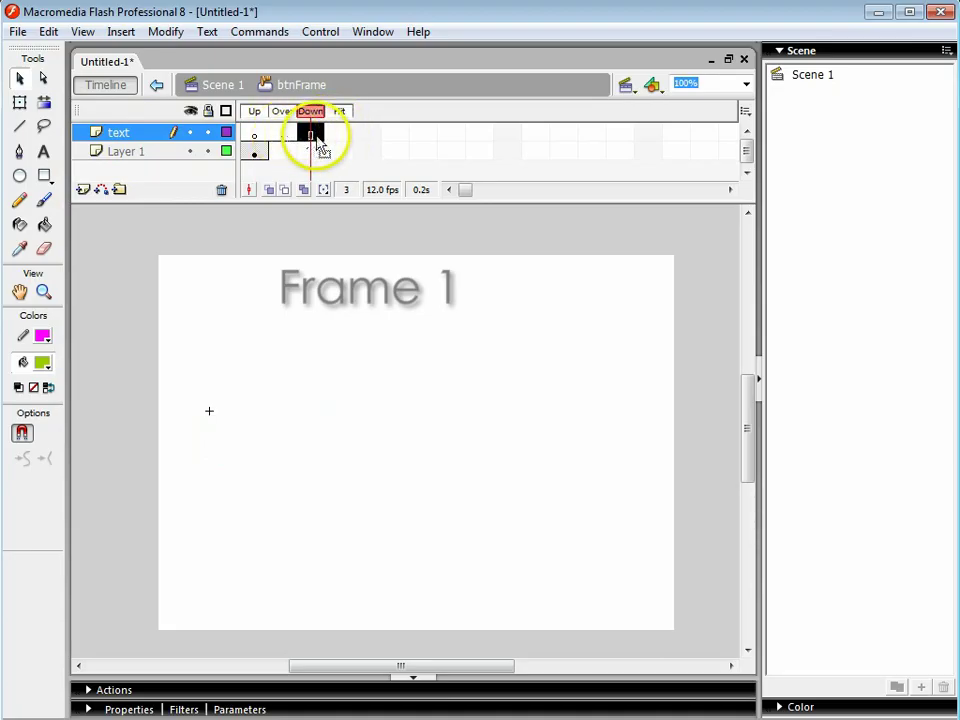
Add keyframes to Layer 1's Over, Down and Hit states.
left_click(255, 156)
left_click_drag(283, 156, 300, 158)
key("F6")
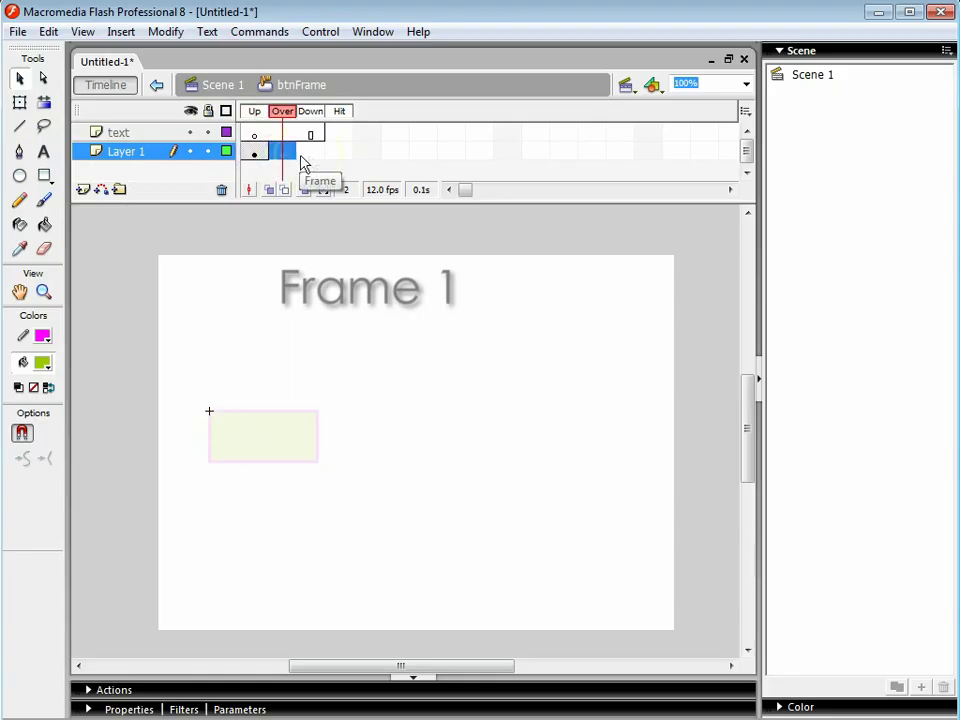
left_click(311, 156)
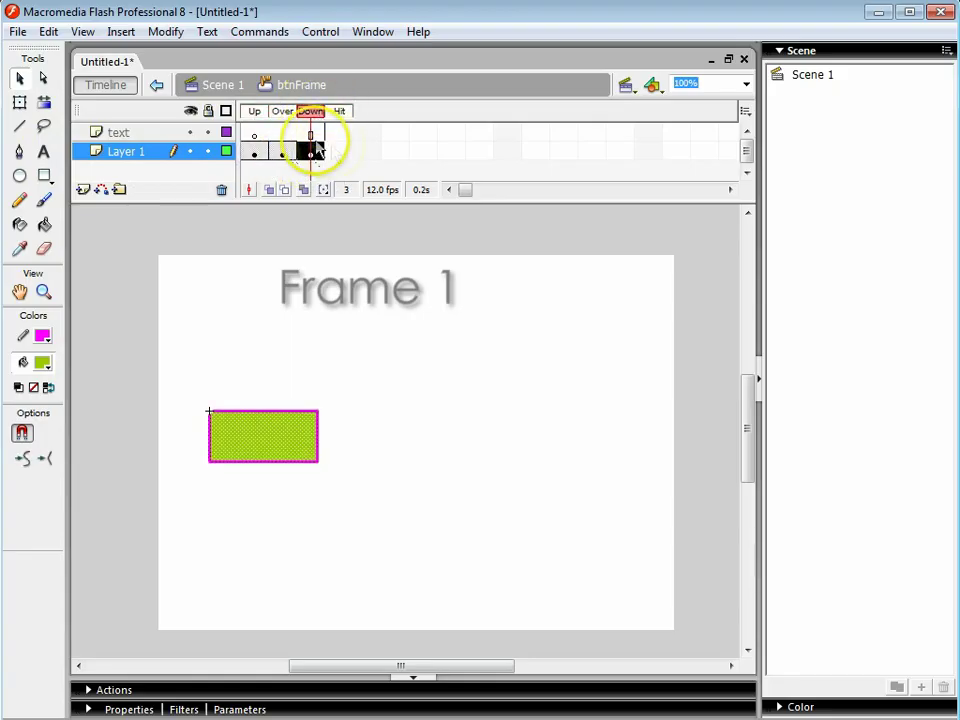
left_click(340, 155)
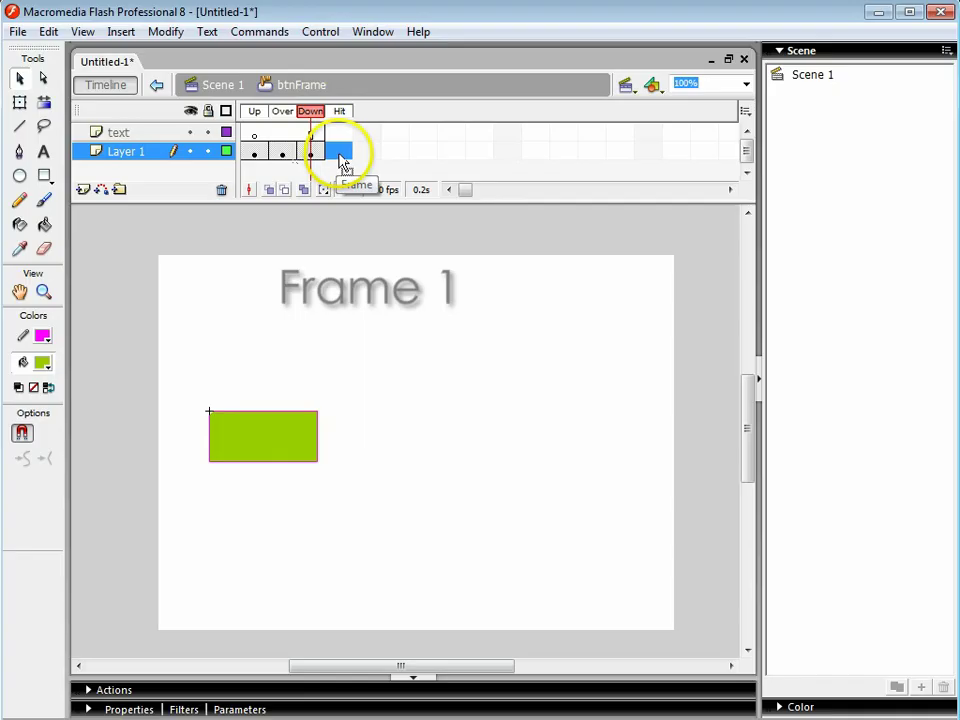
key("F6")
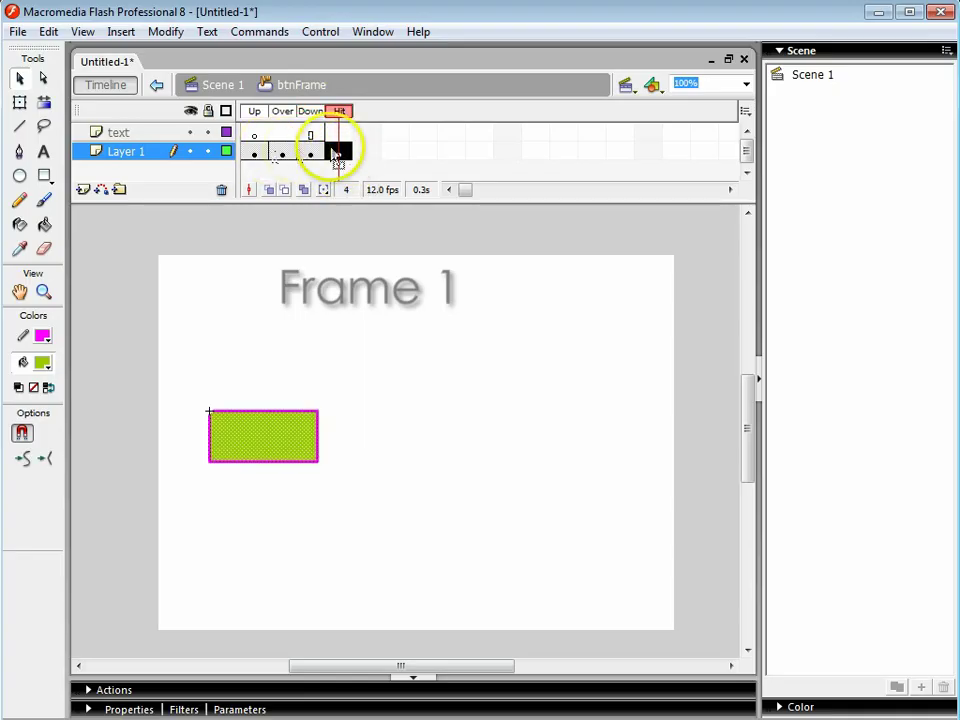
Fill the Down-state rectangle with darker green #526501 using the Color Mixer and Paint Bucket.
left_click_drag(340, 111, 255, 111)
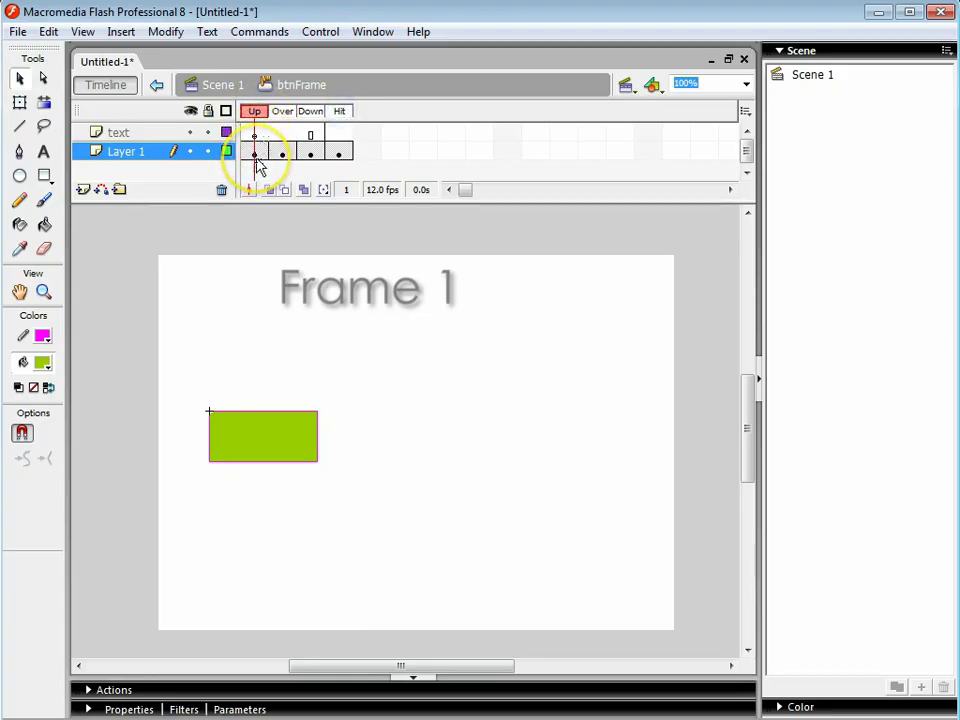
left_click_drag(254, 152, 288, 158)
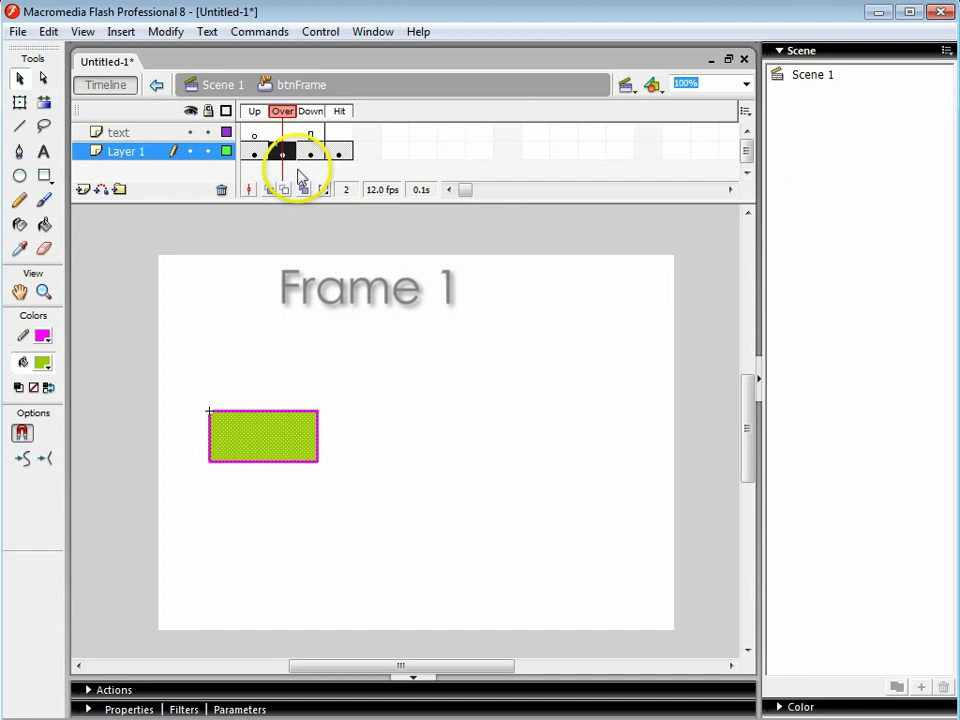
left_click(287, 154)
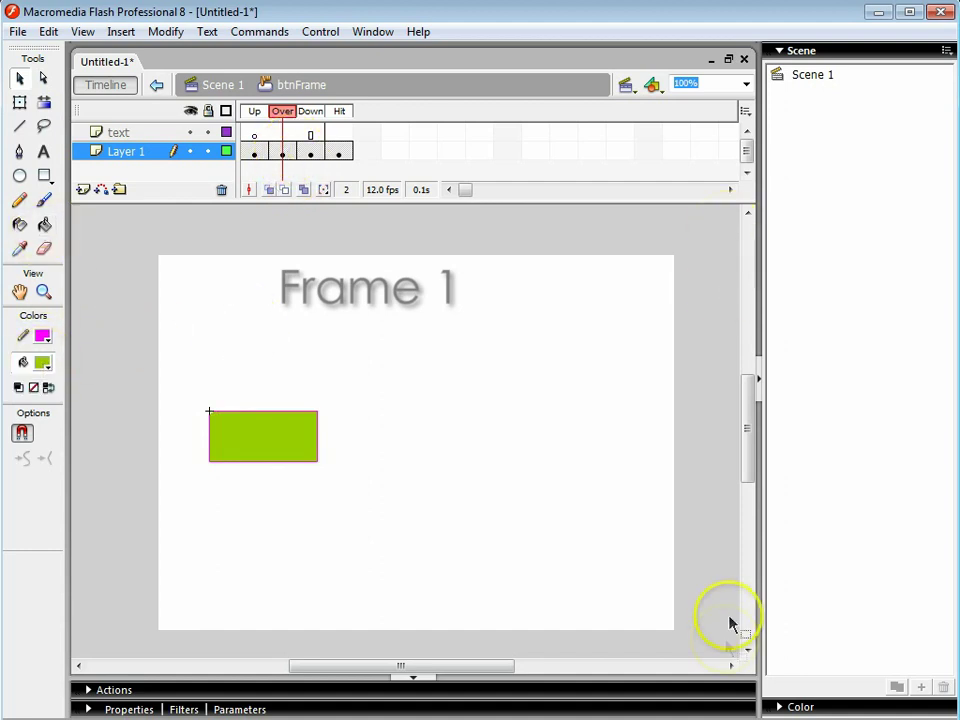
left_click(797, 707)
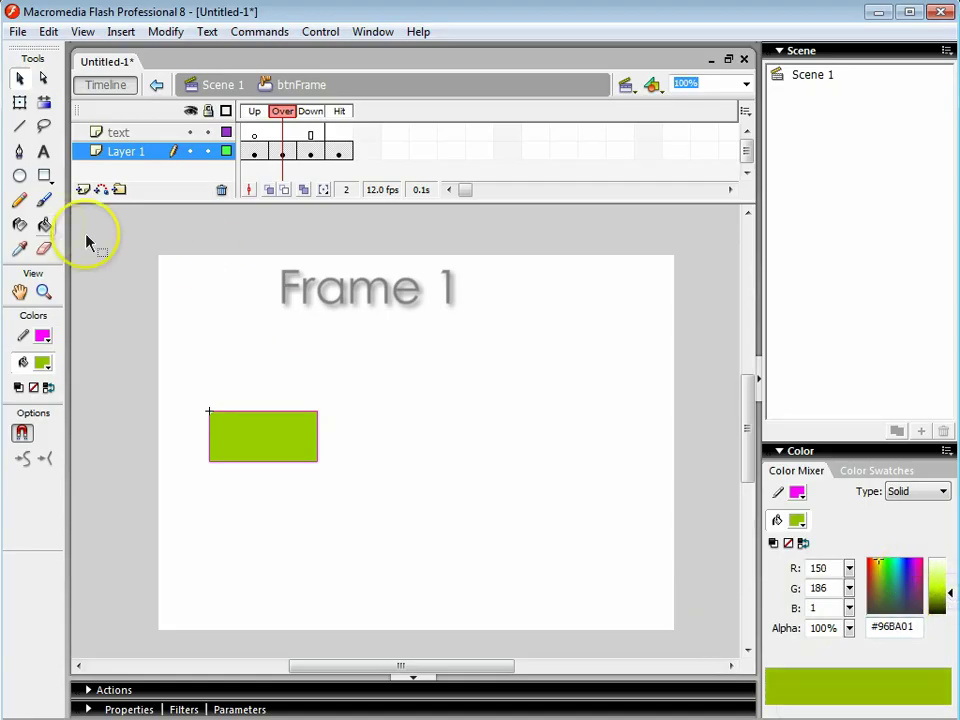
left_click(44, 225)
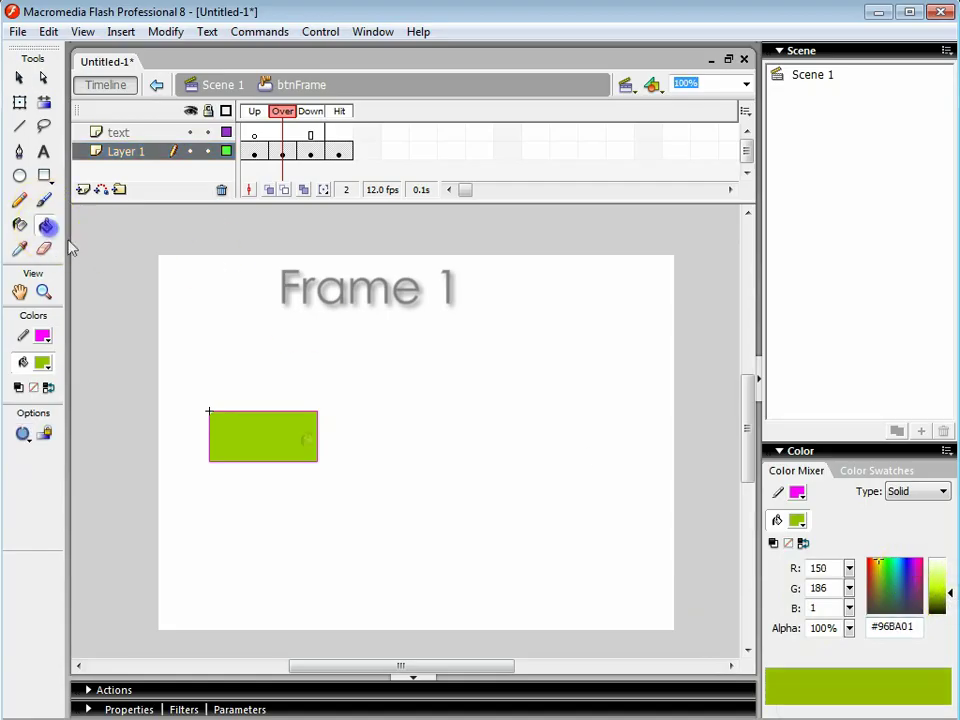
left_click(312, 113)
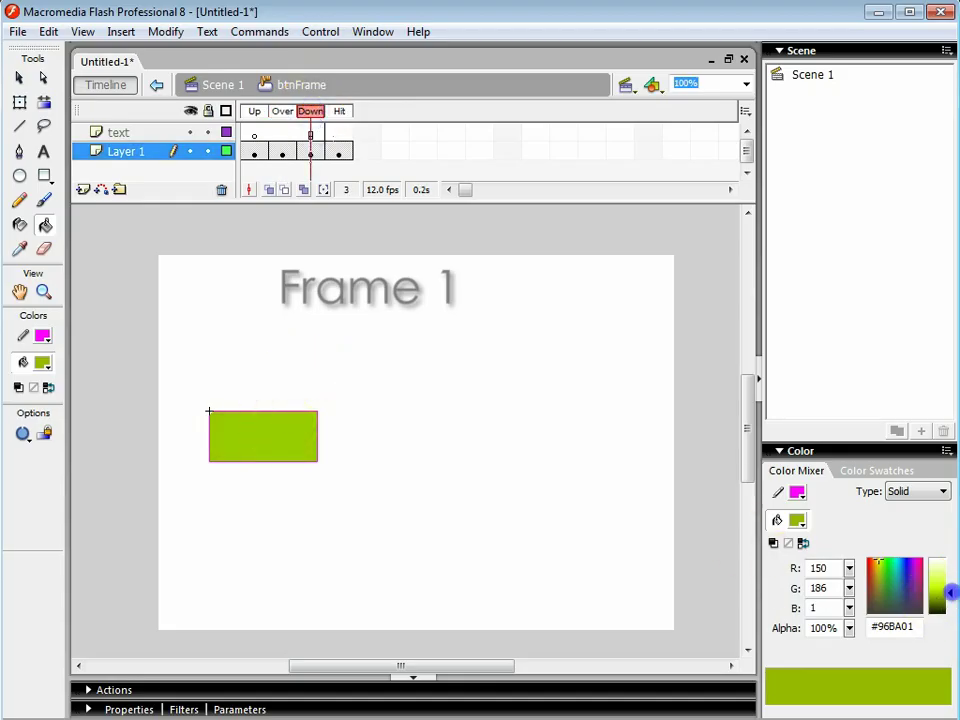
left_click_drag(950, 593, 950, 602)
left_click(288, 437)
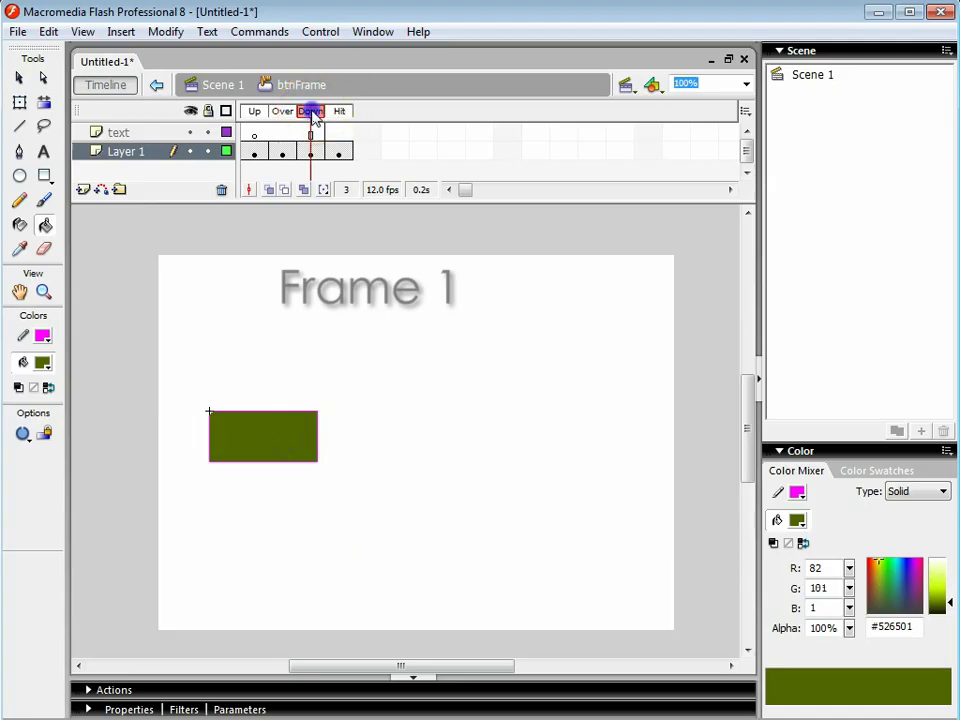
key("period")
left_click(22, 80)
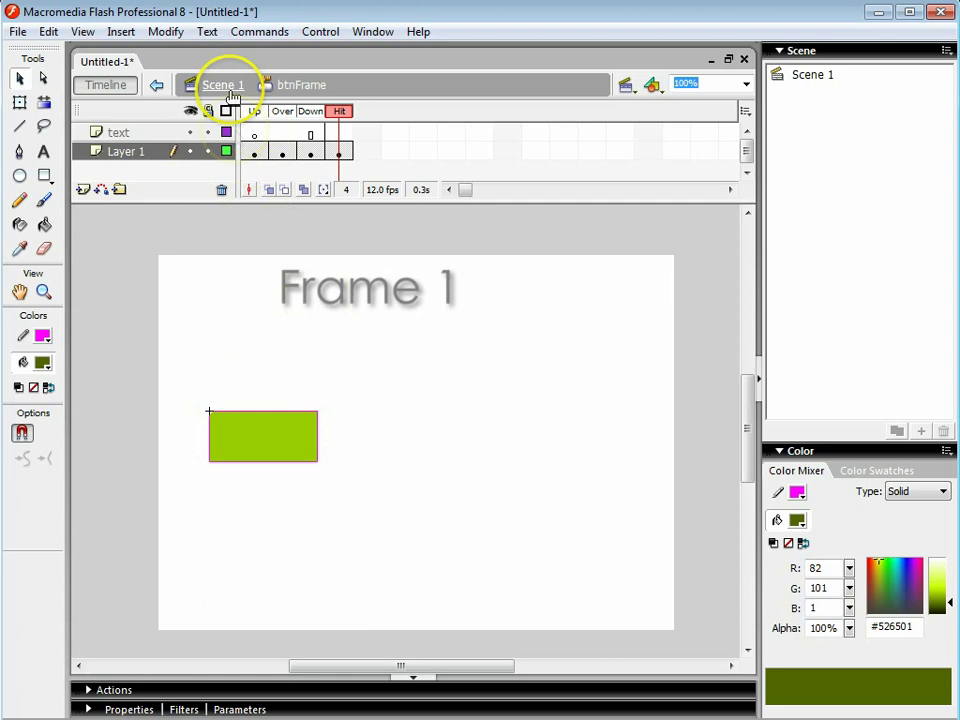
Add black 'Go!' text on the text layer's Up frame, centred over the green rectangle.
left_click(254, 133)
left_click(43, 152)
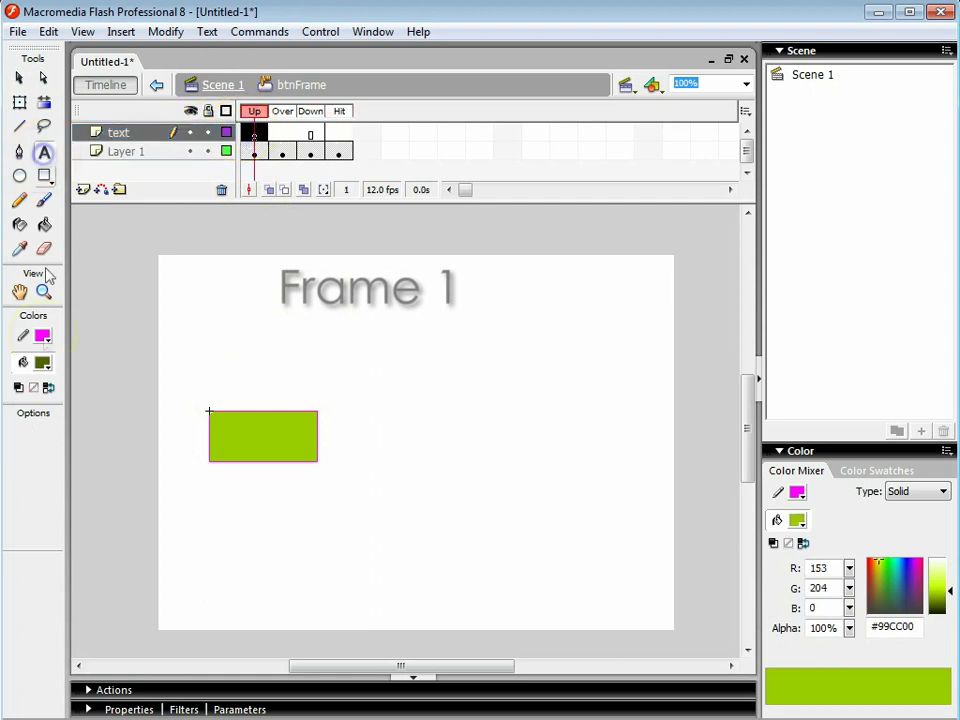
left_click(42, 363)
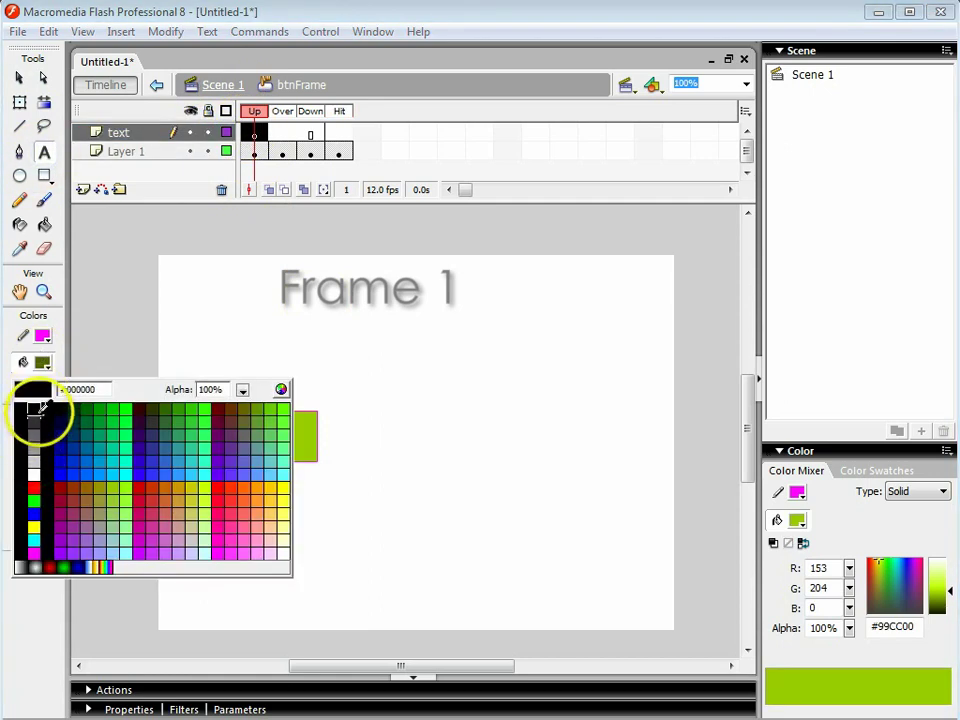
left_click(34, 409)
left_click(223, 446)
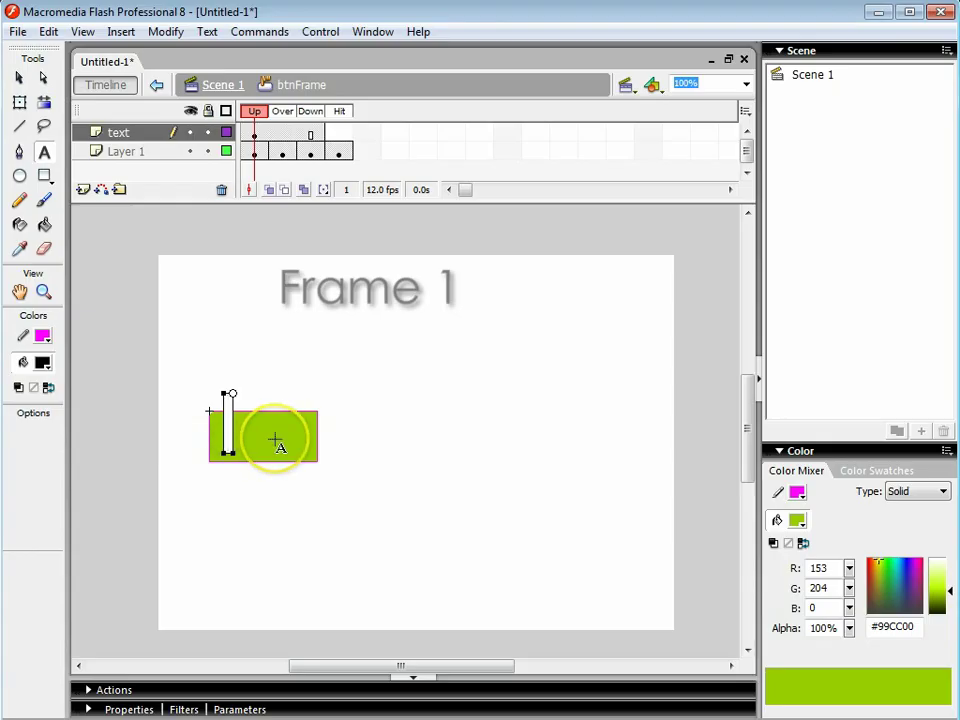
type("Go!")
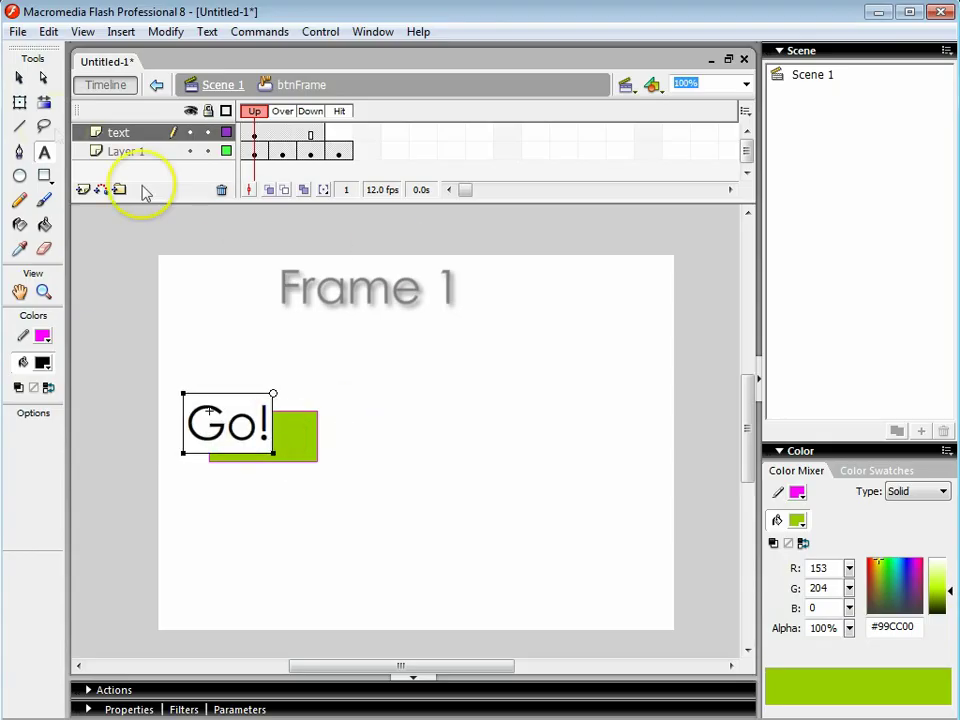
left_click(20, 79)
left_click(259, 448)
left_click_drag(250, 438, 285, 450)
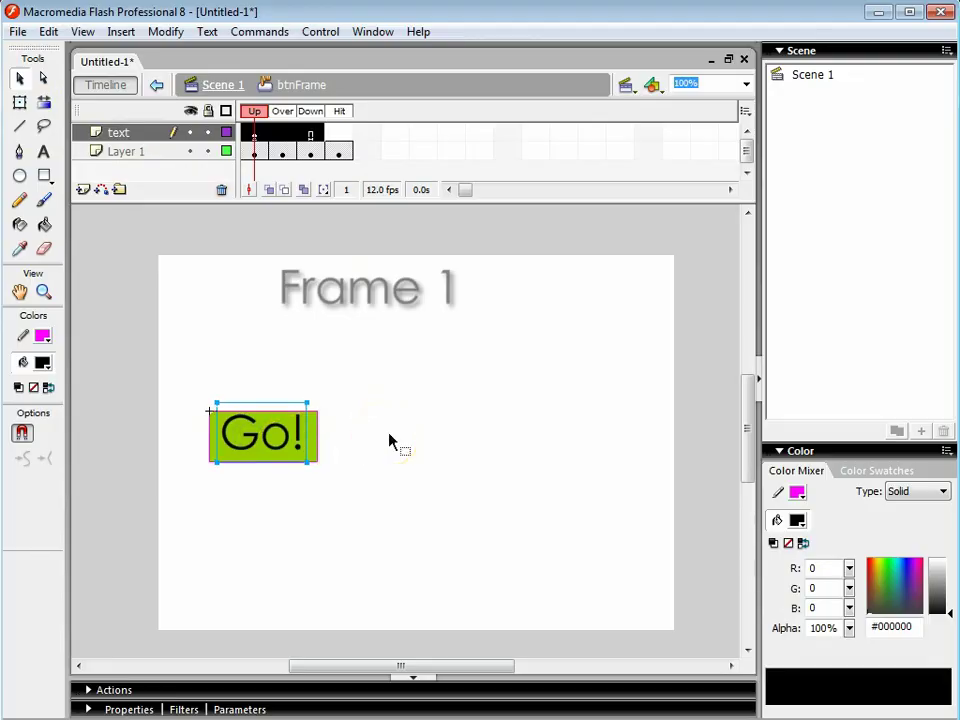
Test the Go! button in the movie preview, then return to Scene 1's main timeline.
left_click(404, 428)
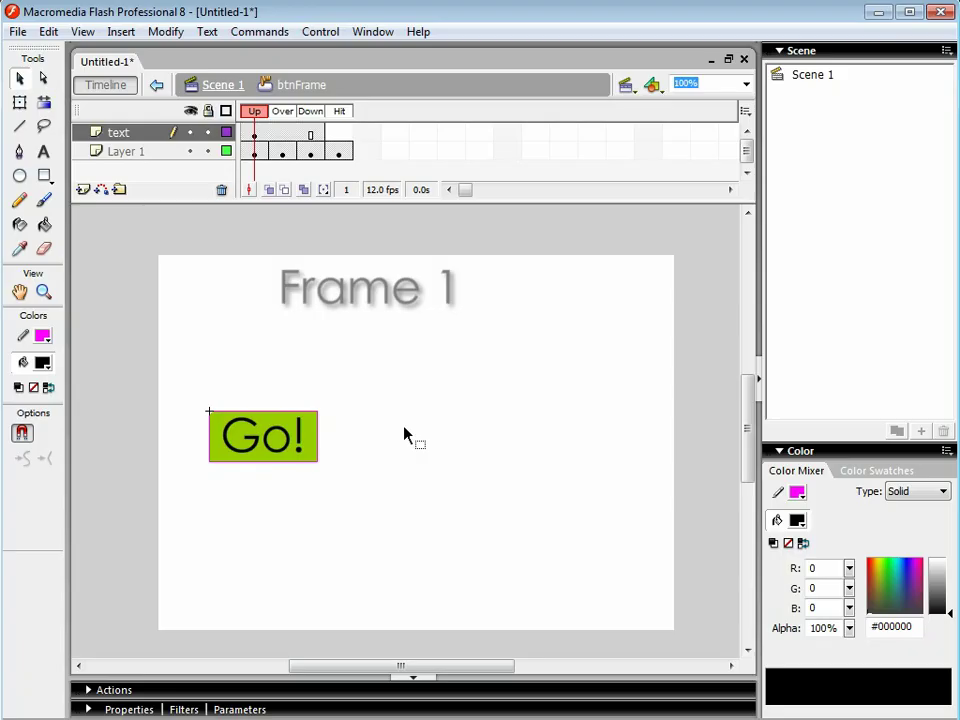
key("ctrl+Return")
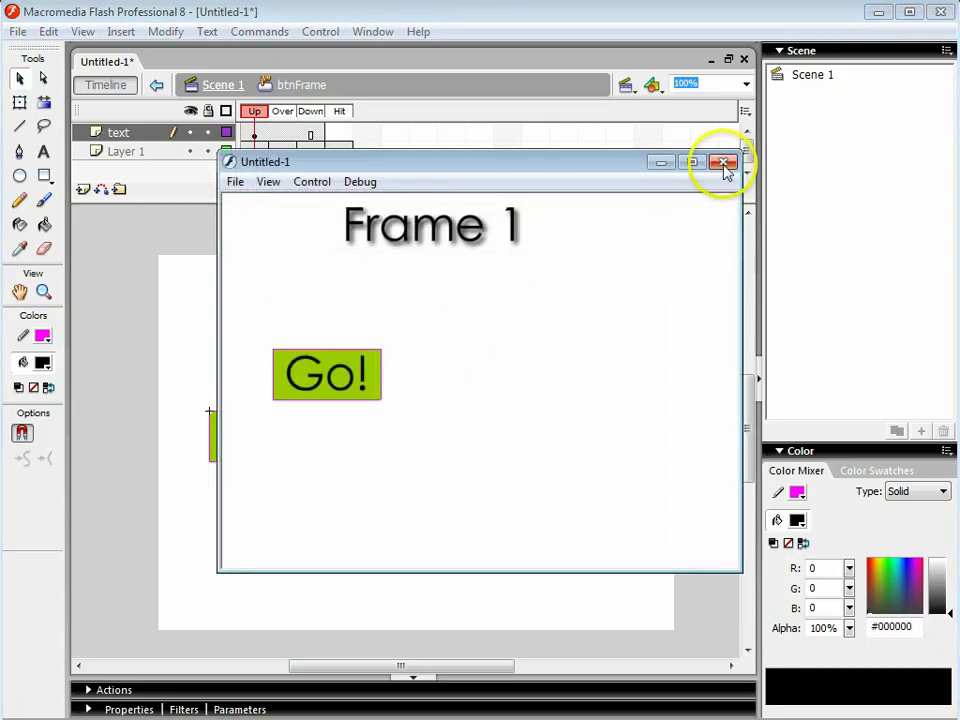
left_click(330, 385)
left_click(488, 238)
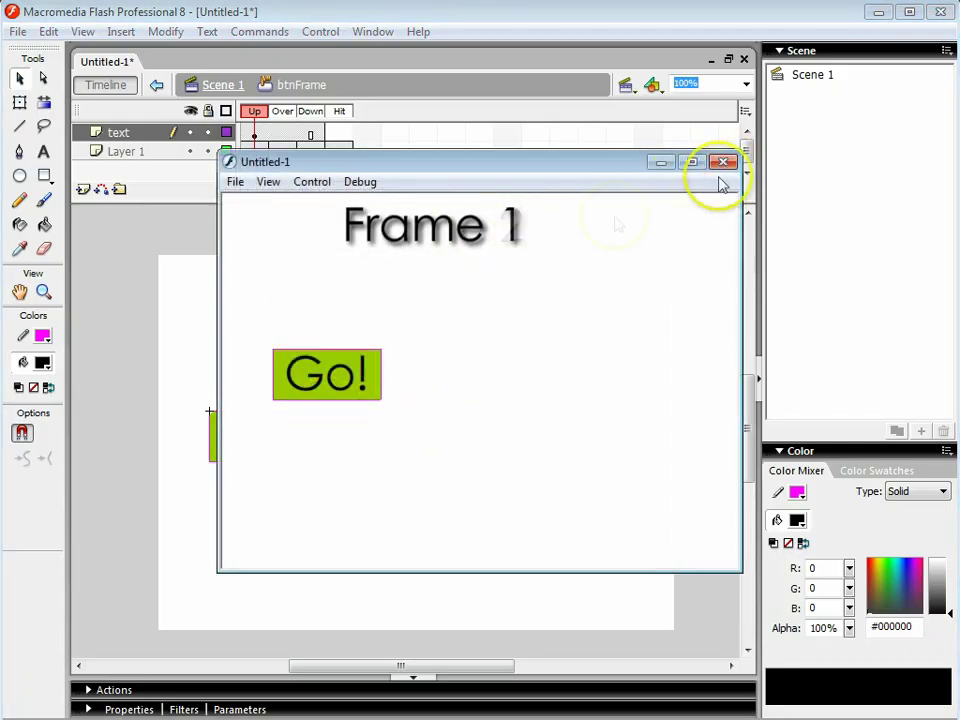
left_click(420, 260)
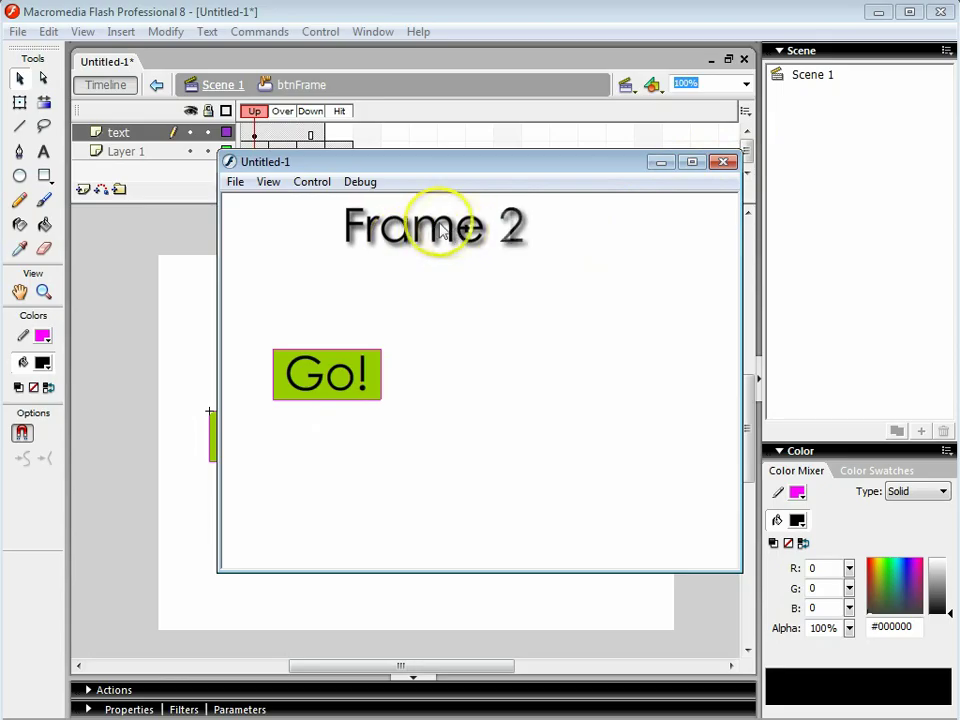
left_click(724, 162)
left_click(224, 86)
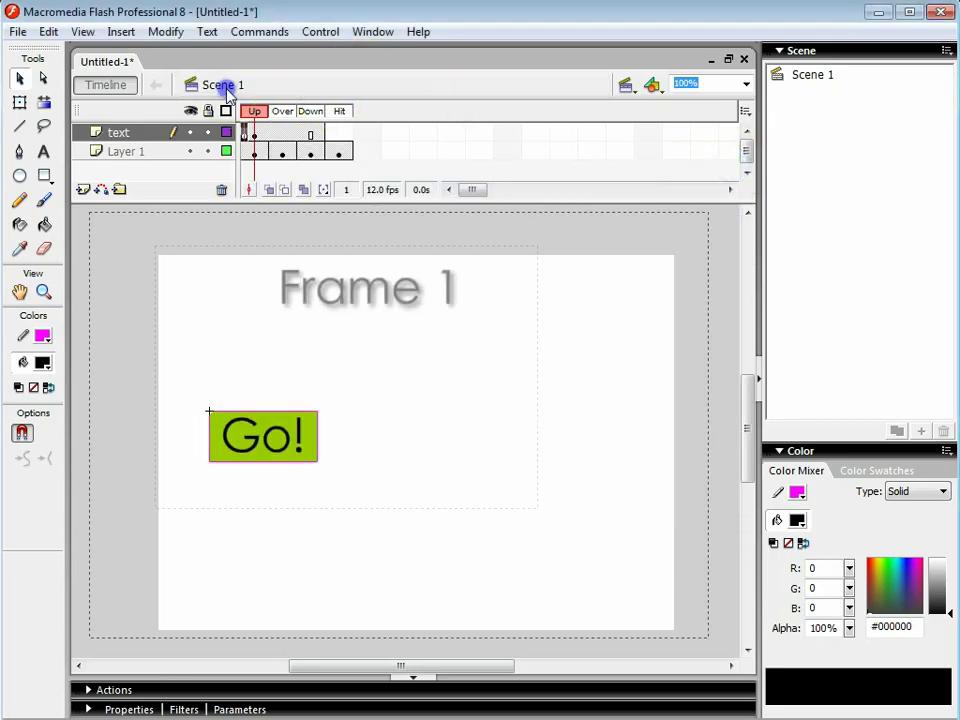
Insert a new layer and rename the layers button and action.
left_click(84, 189)
double_click(122, 153)
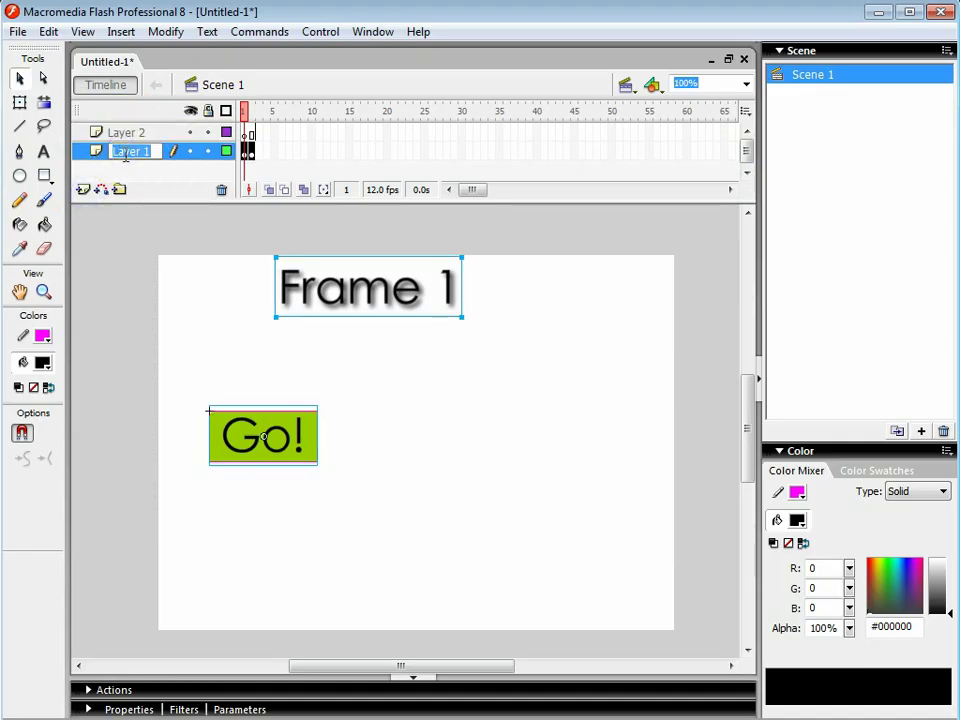
type("button")
key("Return")
double_click(131, 131)
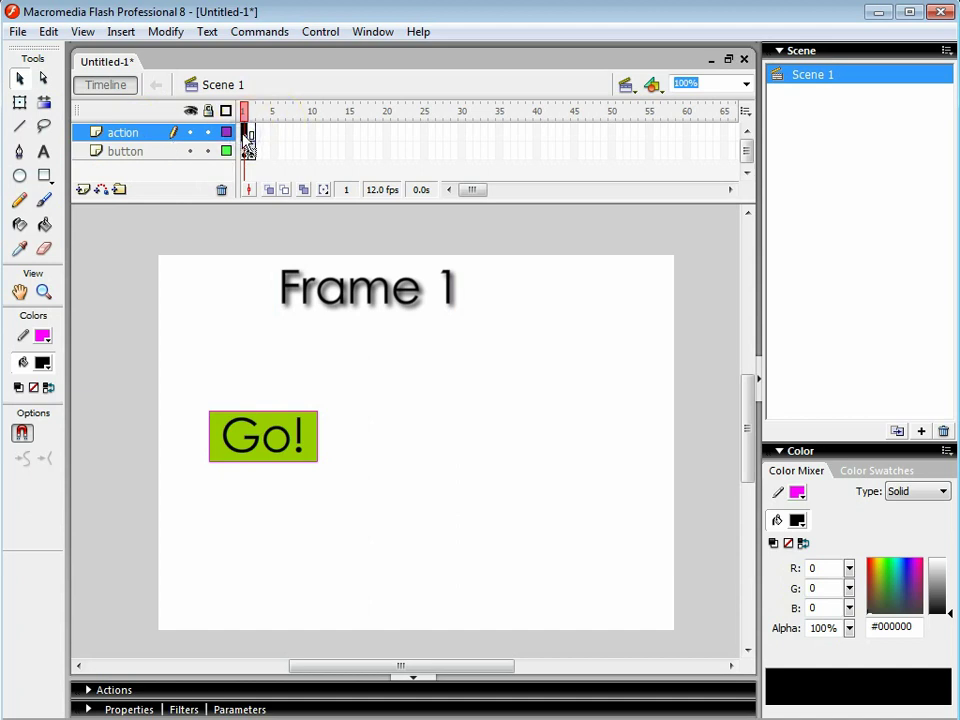
Add stop(); scripts to frames 1 and 2 of the action layer.
left_click(250, 140)
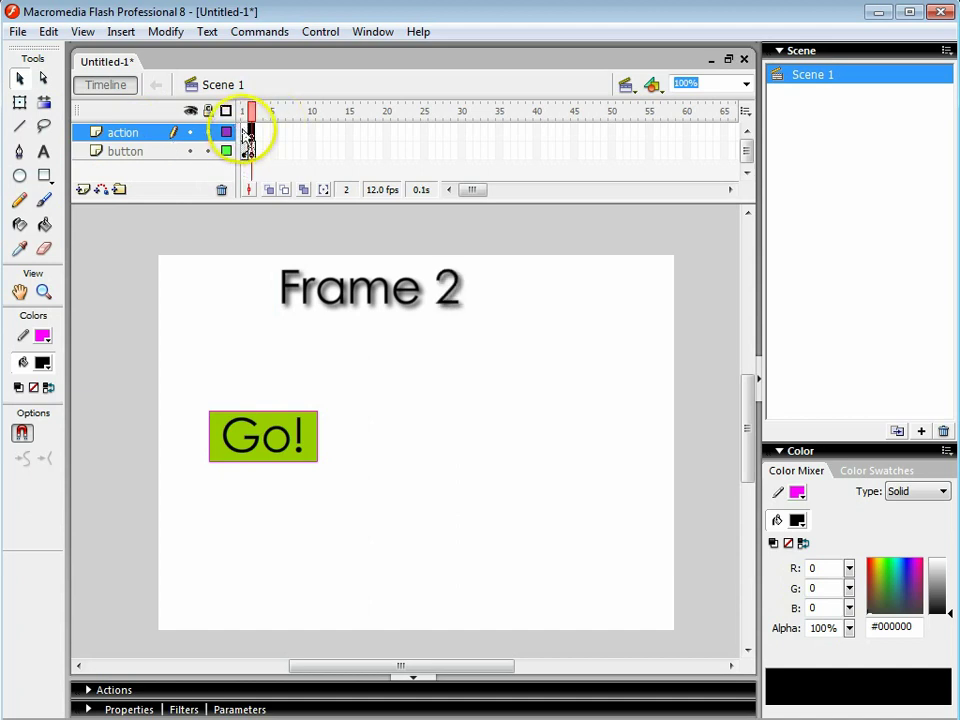
left_click(243, 140)
left_click(97, 689)
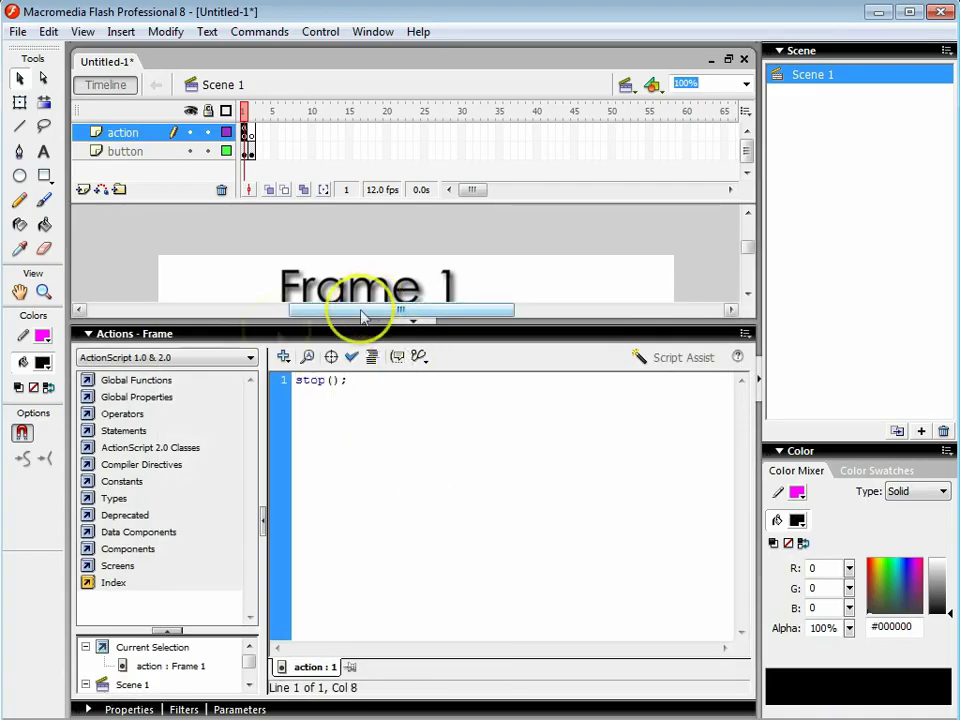
left_click(252, 133)
left_click(332, 439)
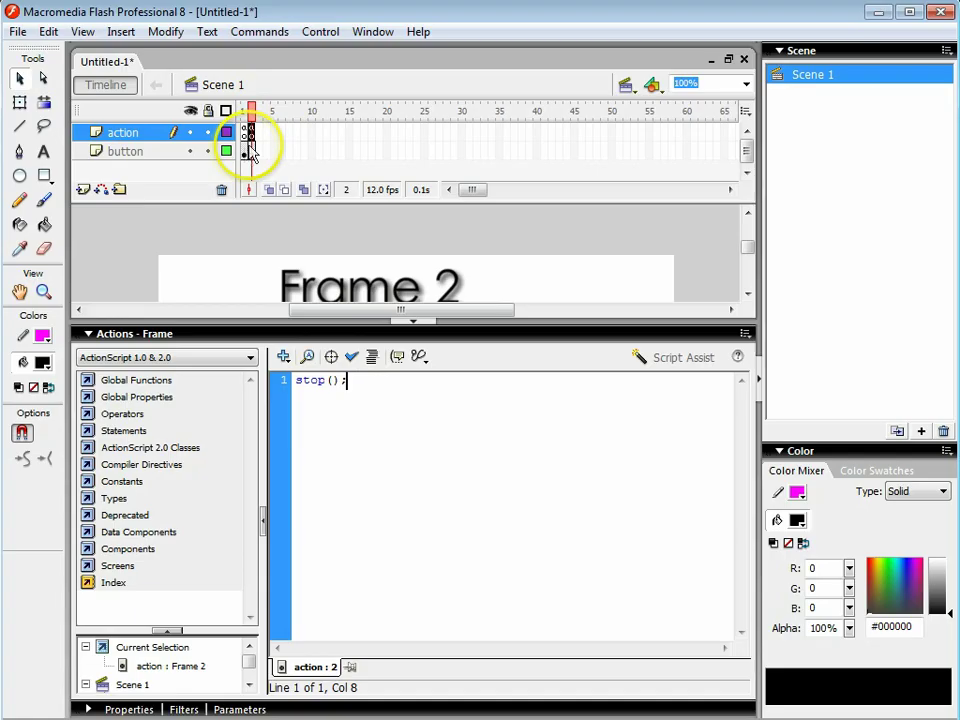
left_click(229, 330)
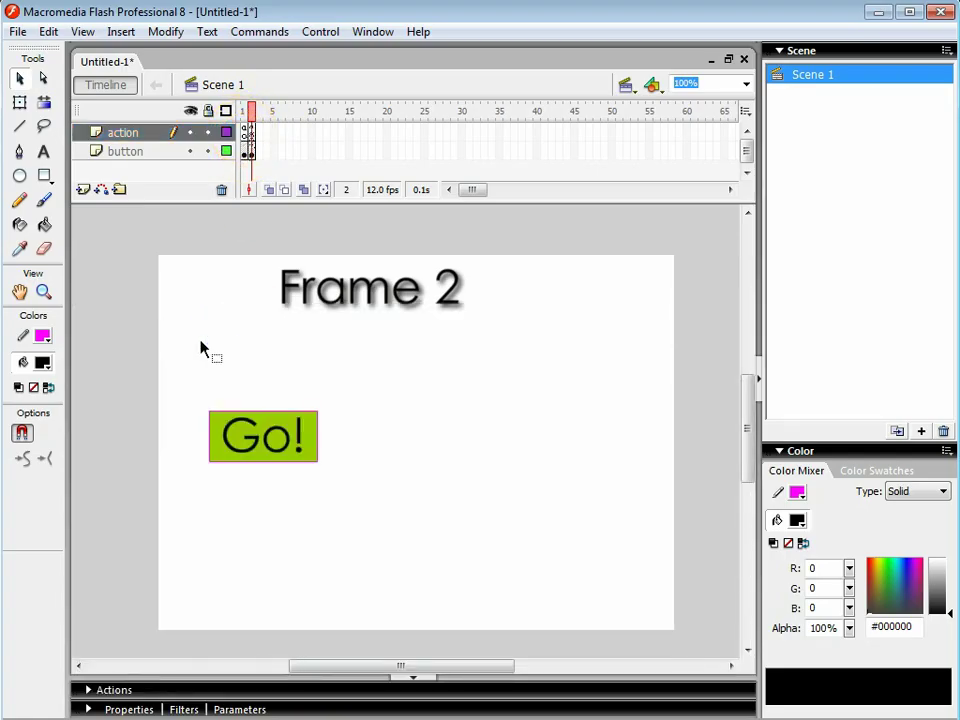
key("ctrl+Return")
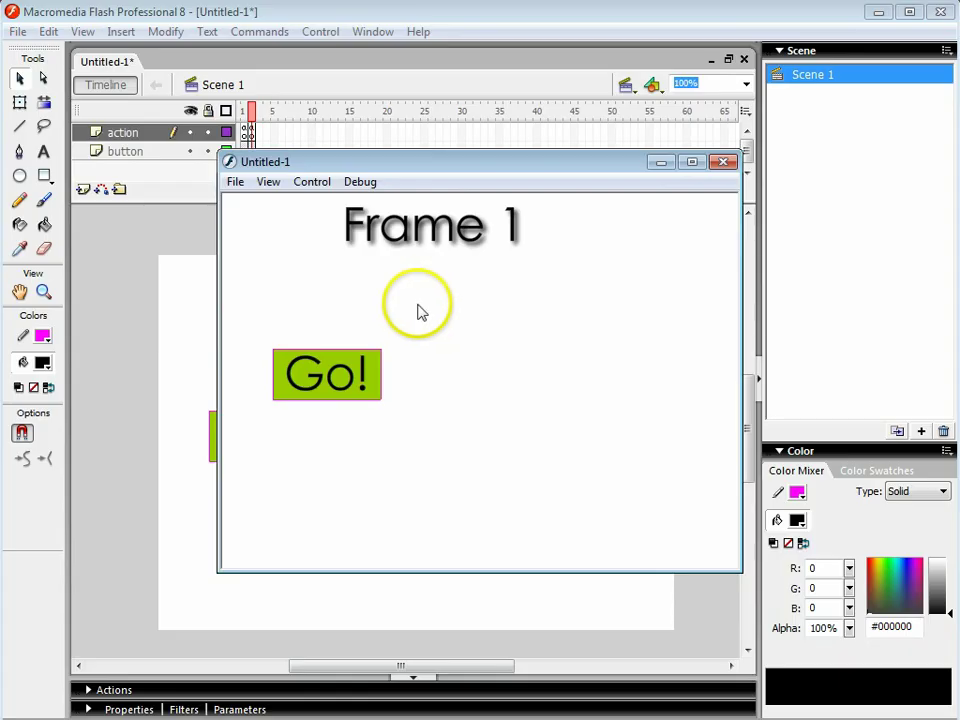
left_click(343, 400)
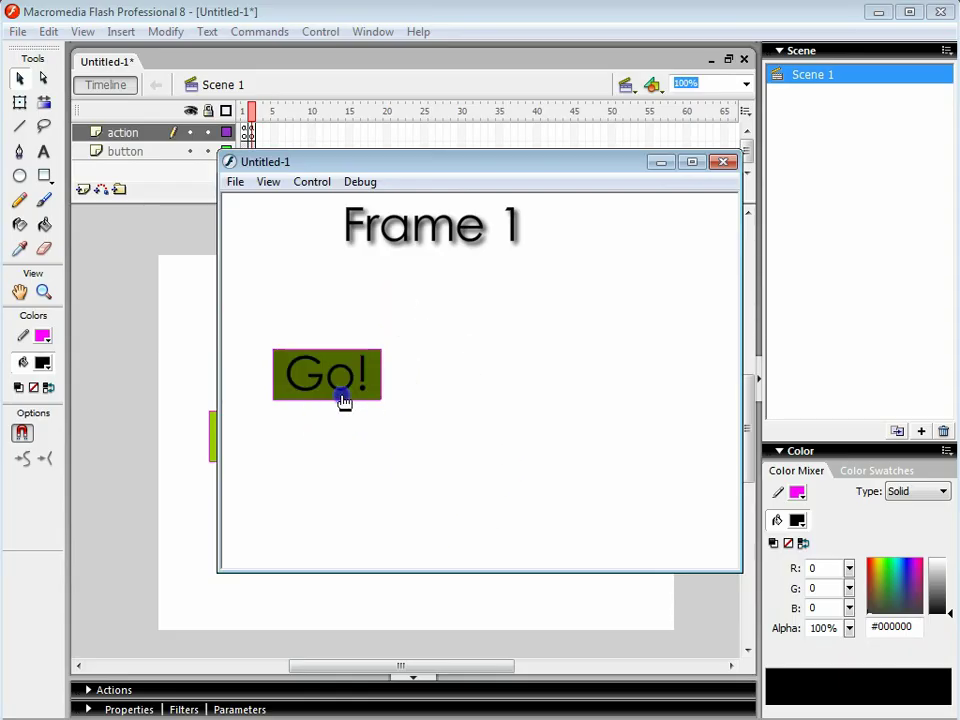
left_click(722, 162)
In the Go! button's Hit frame, draw a large black square as the hit area.
left_click(250, 458)
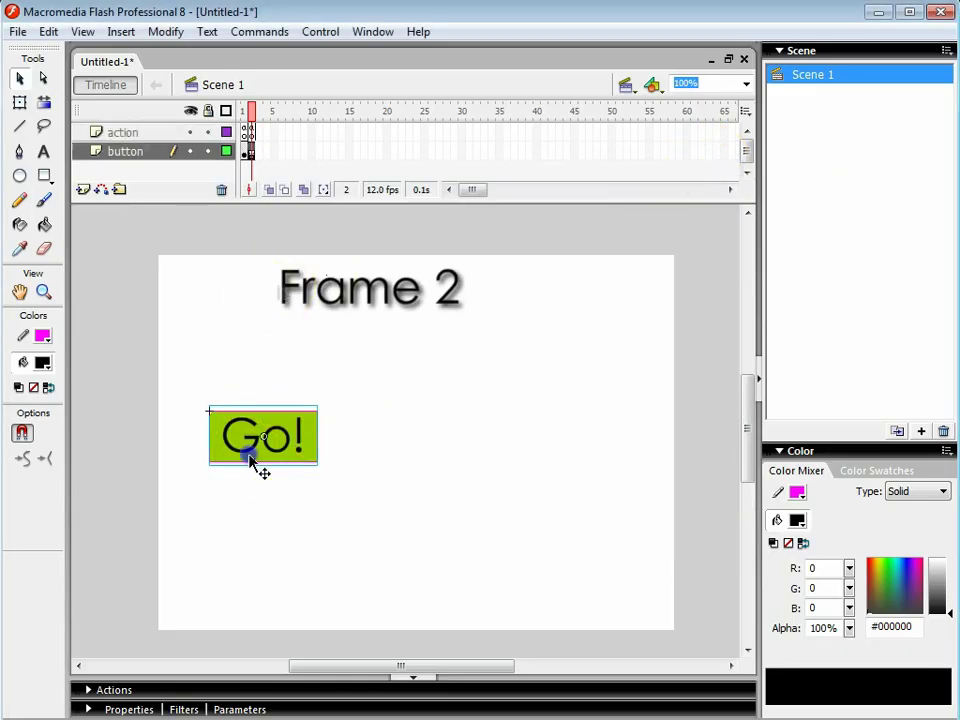
double_click(250, 462)
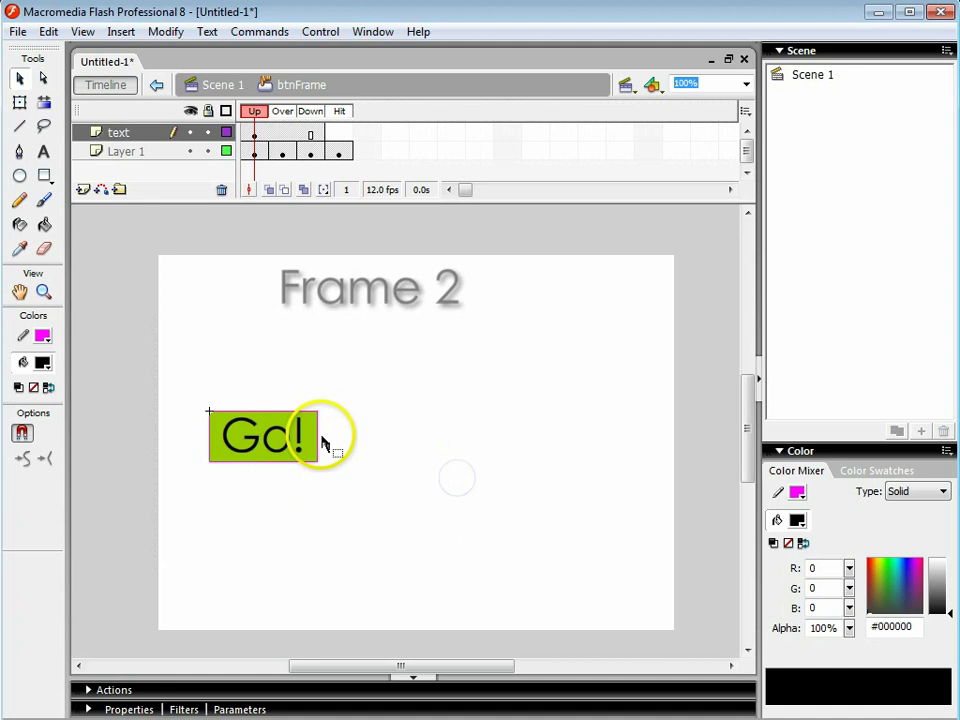
left_click(338, 132)
left_click(338, 151)
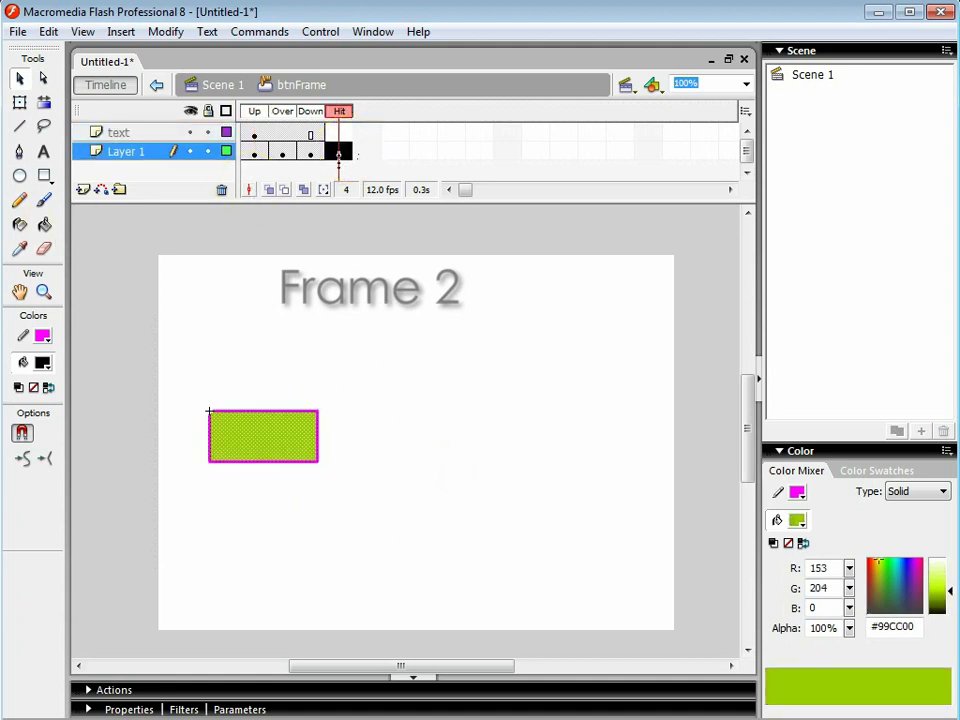
left_click(44, 176)
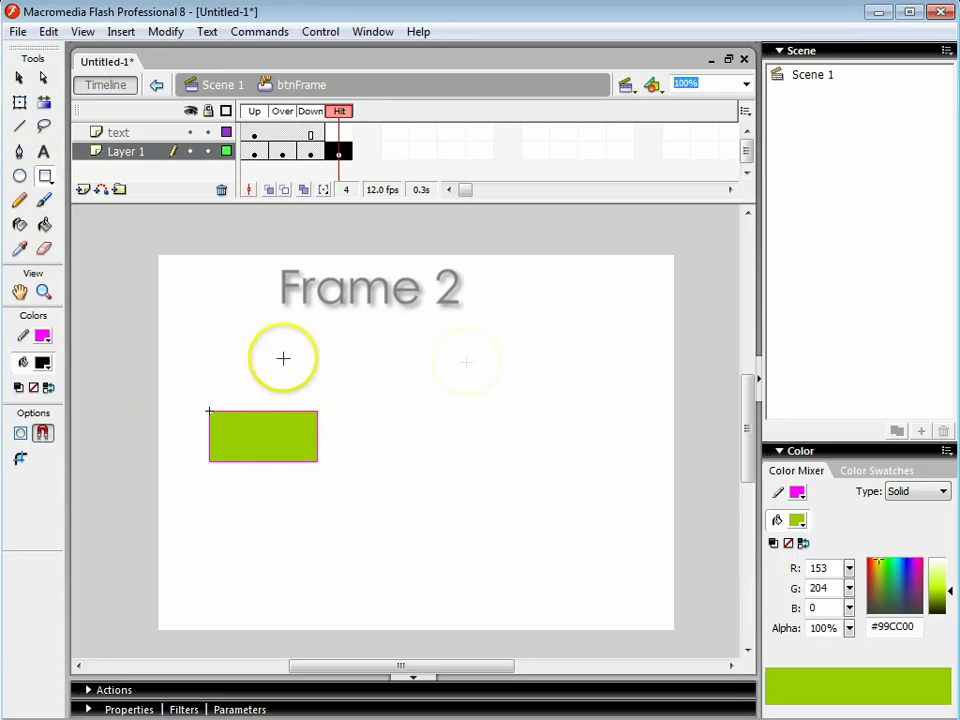
left_click_drag(388, 370, 545, 550)
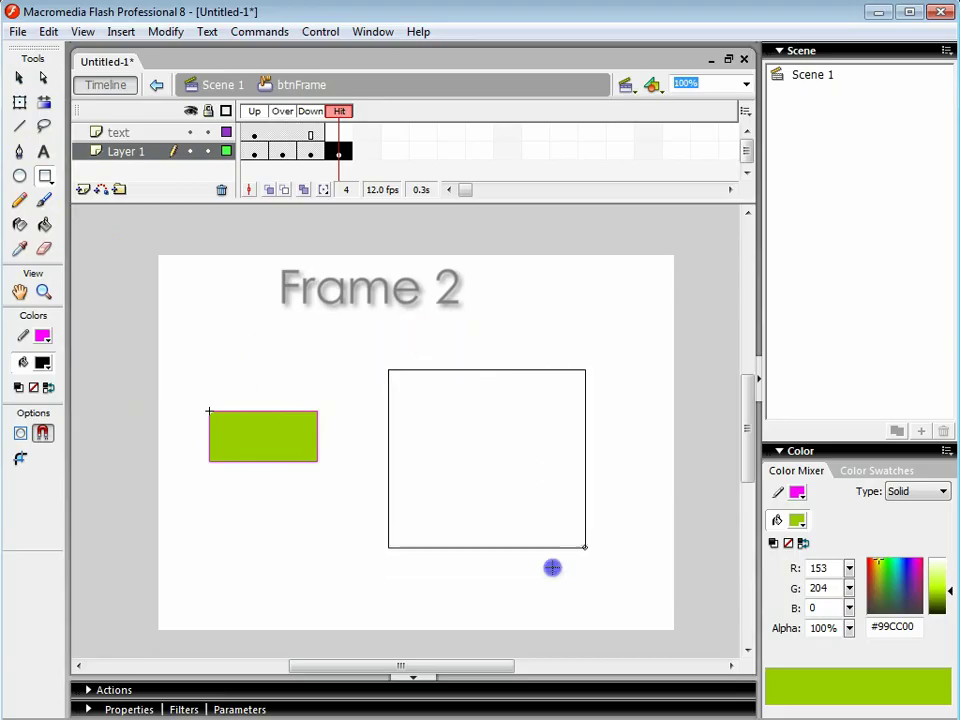
left_click_drag(552, 567, 551, 566)
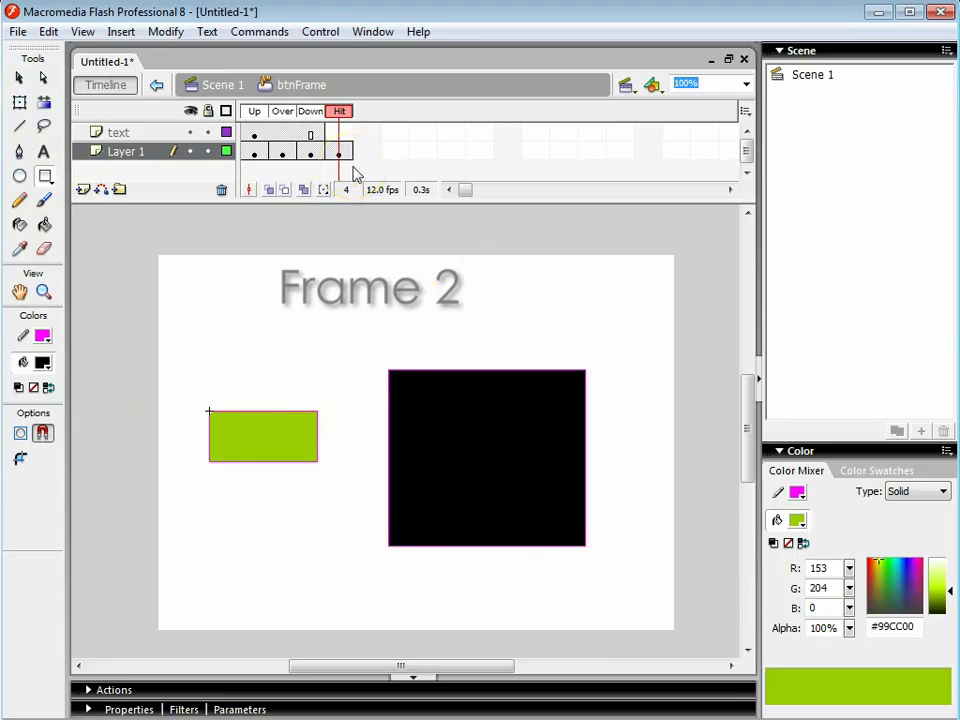
Test the movie, then delete the black square from the Hit frame.
key("ctrl+Return")
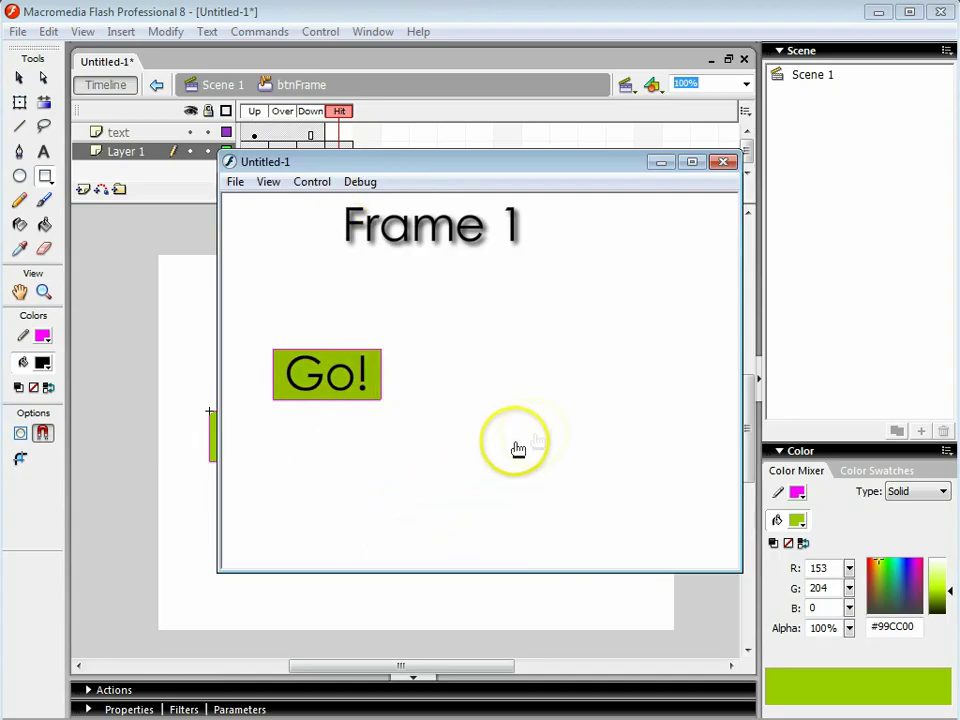
left_click(536, 437)
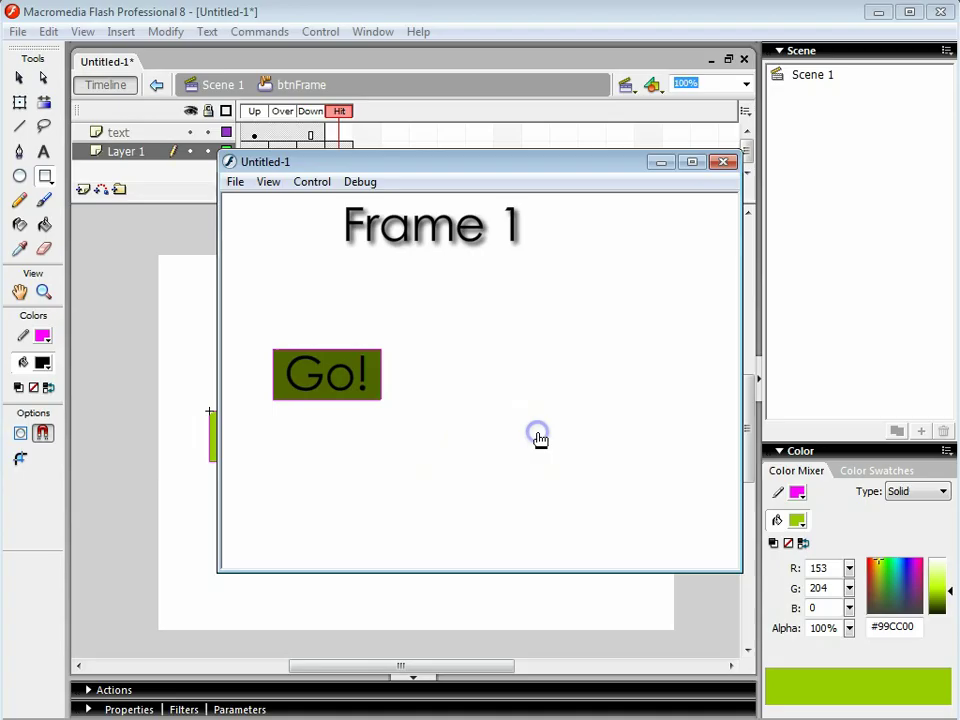
left_click(723, 161)
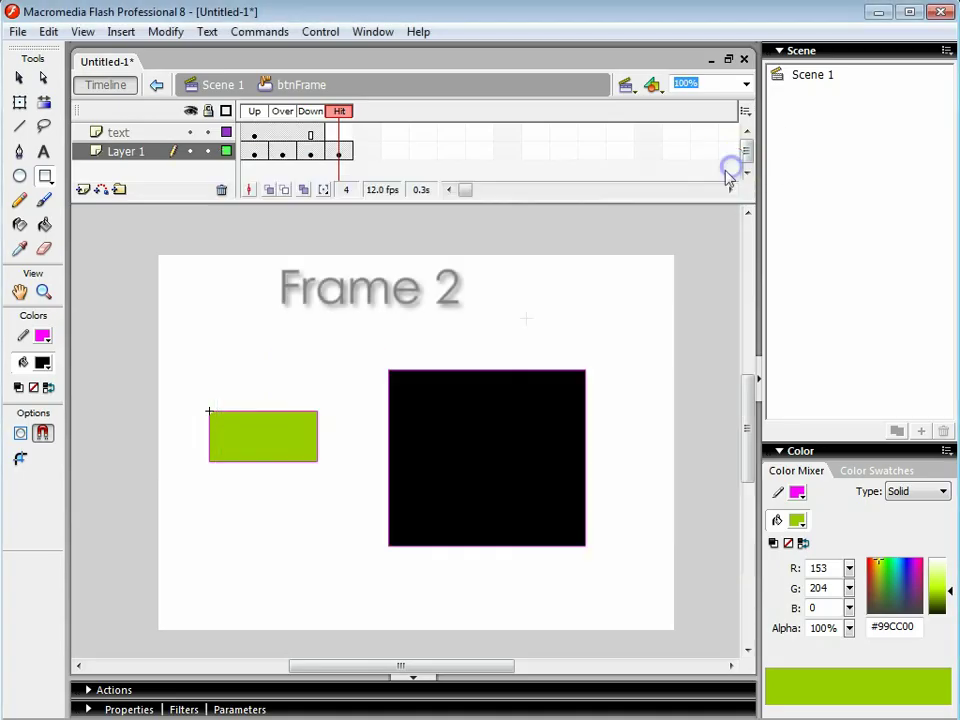
left_click(17, 77)
left_click_drag(366, 346, 642, 610)
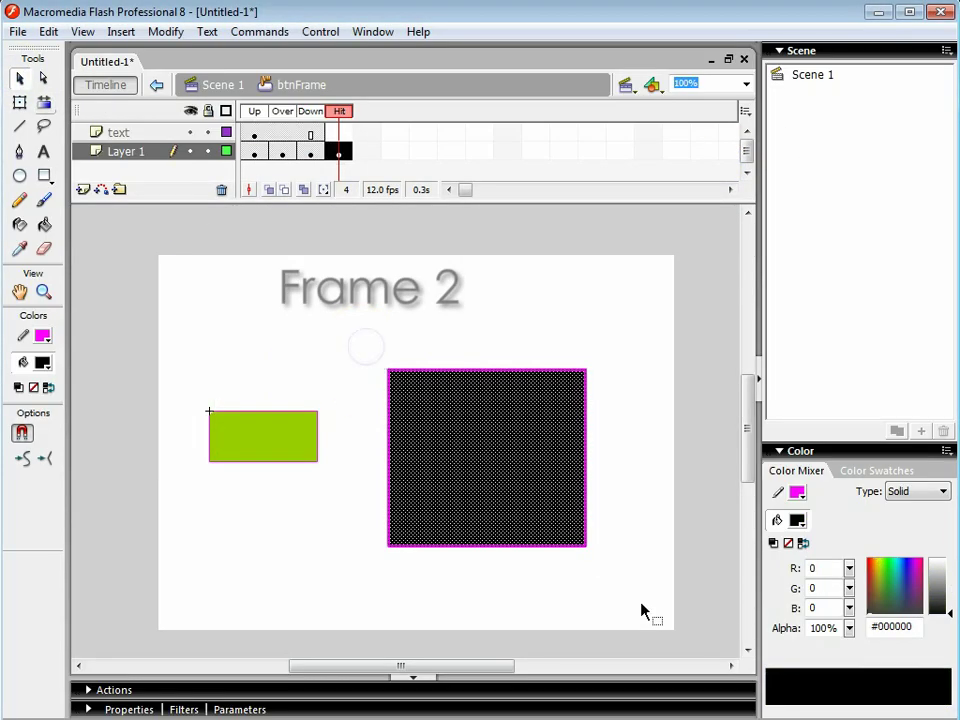
key("Delete")
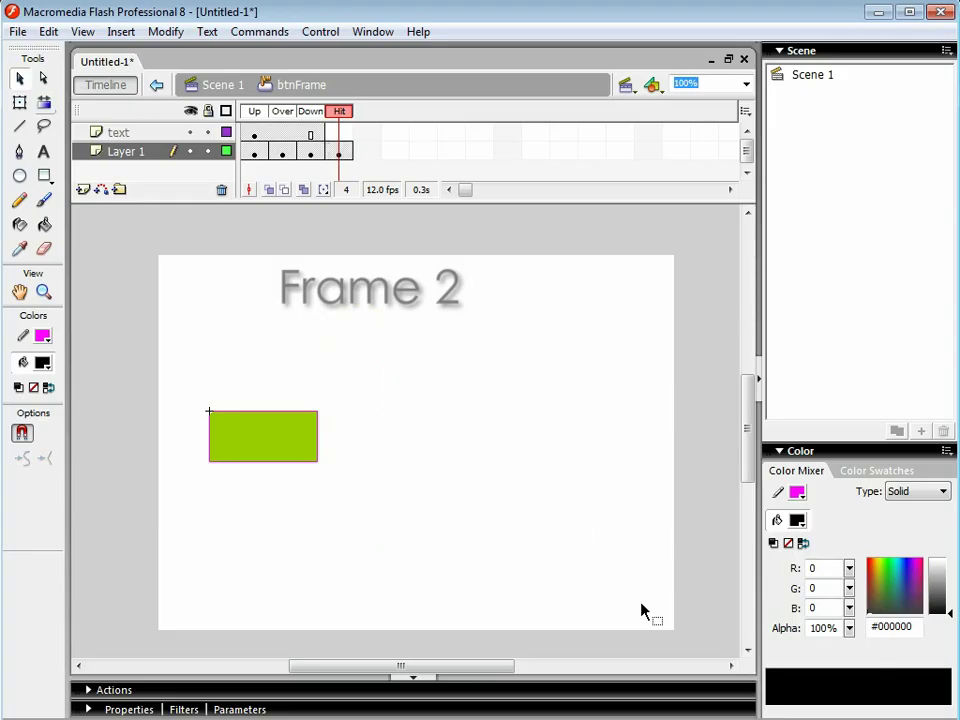
Return to Scene 1 and select the Go! button on frame 1.
double_click(465, 400)
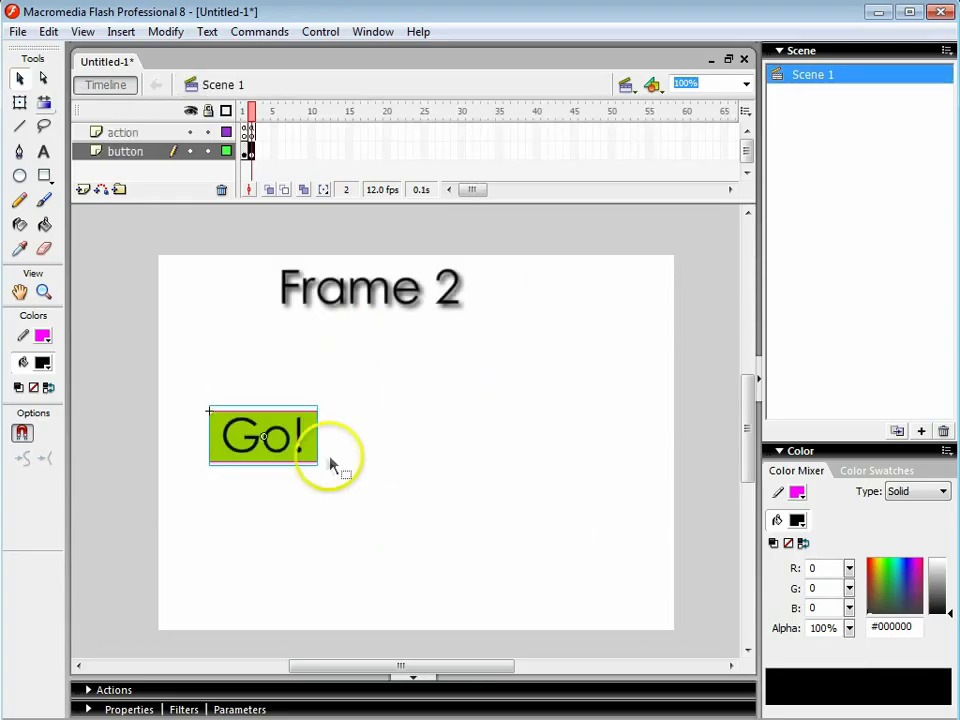
left_click(254, 111)
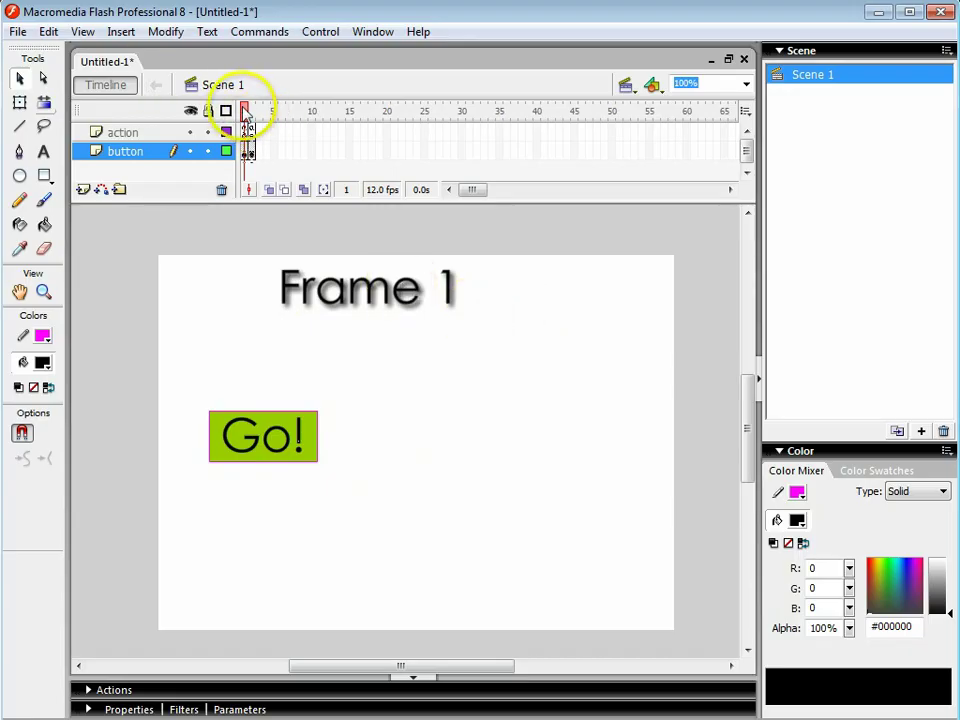
left_click_drag(245, 112, 249, 113)
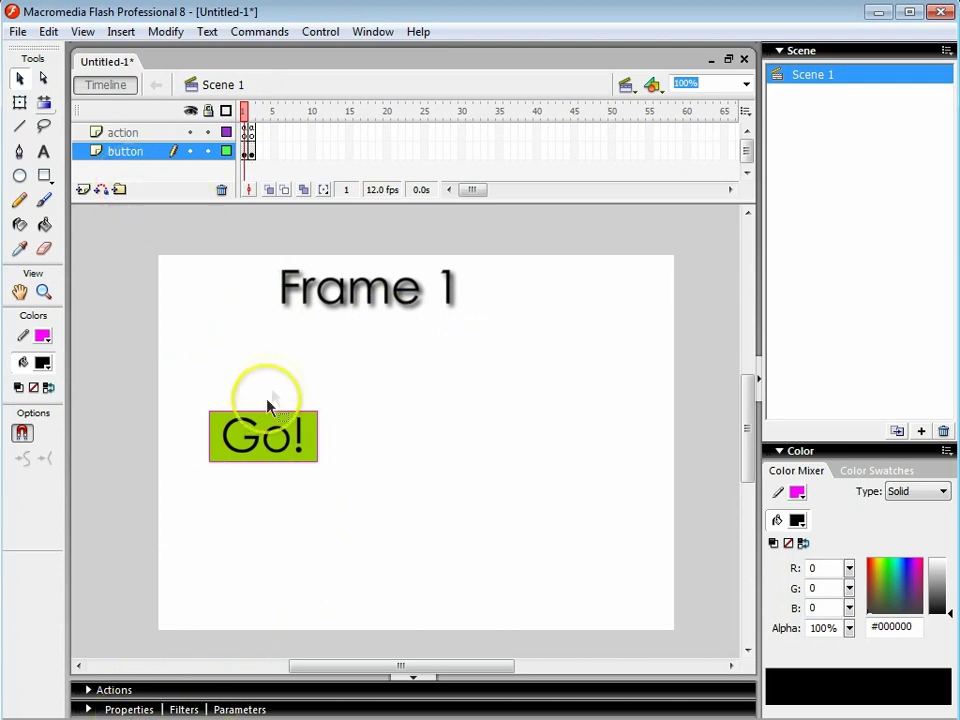
left_click(272, 442)
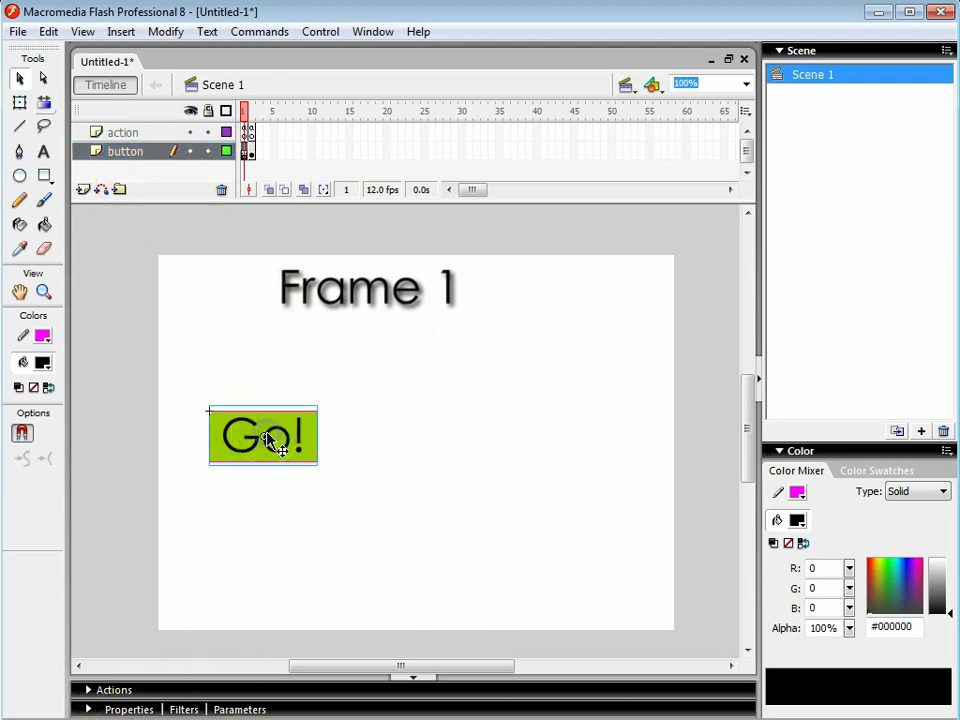
Give the button the script on(press){ _root.gotoAndPlay(2); } and select the code.
left_click(112, 689)
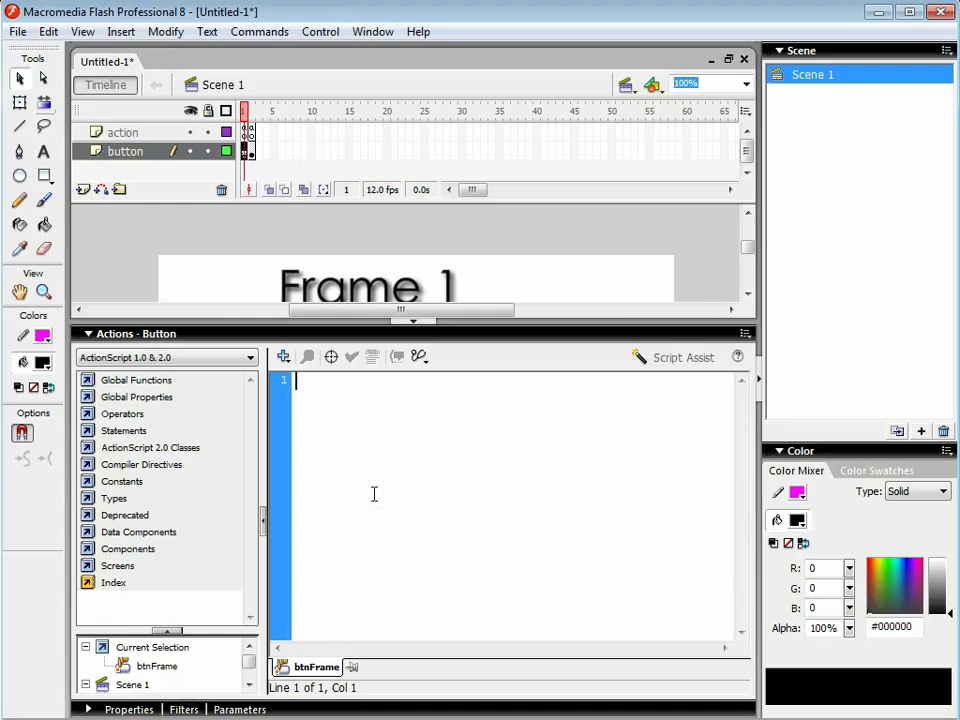
type("on (")
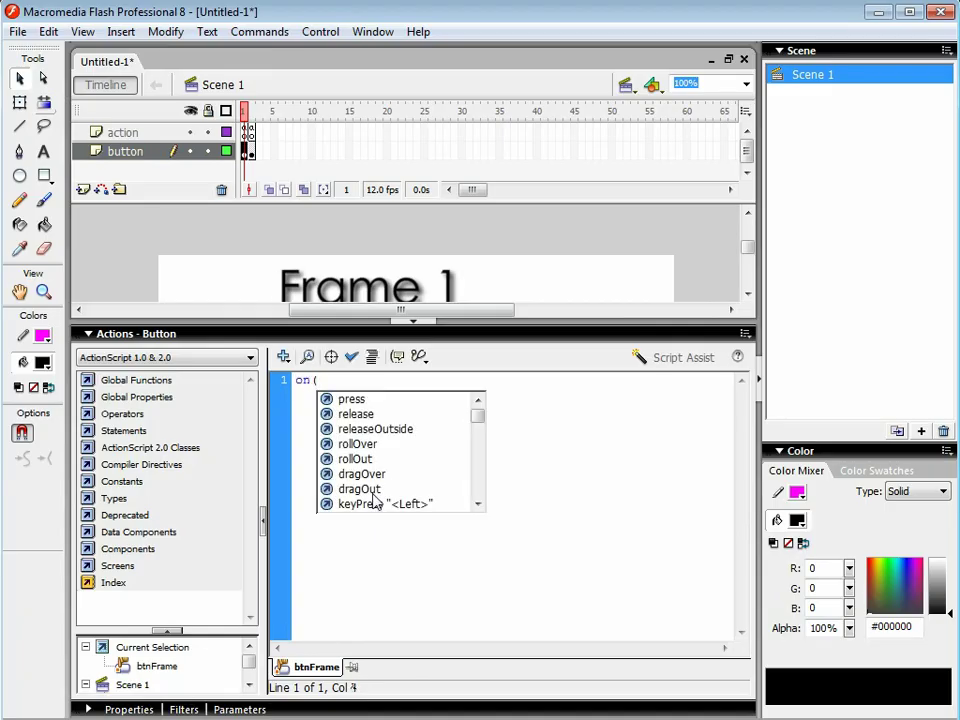
type("press){")
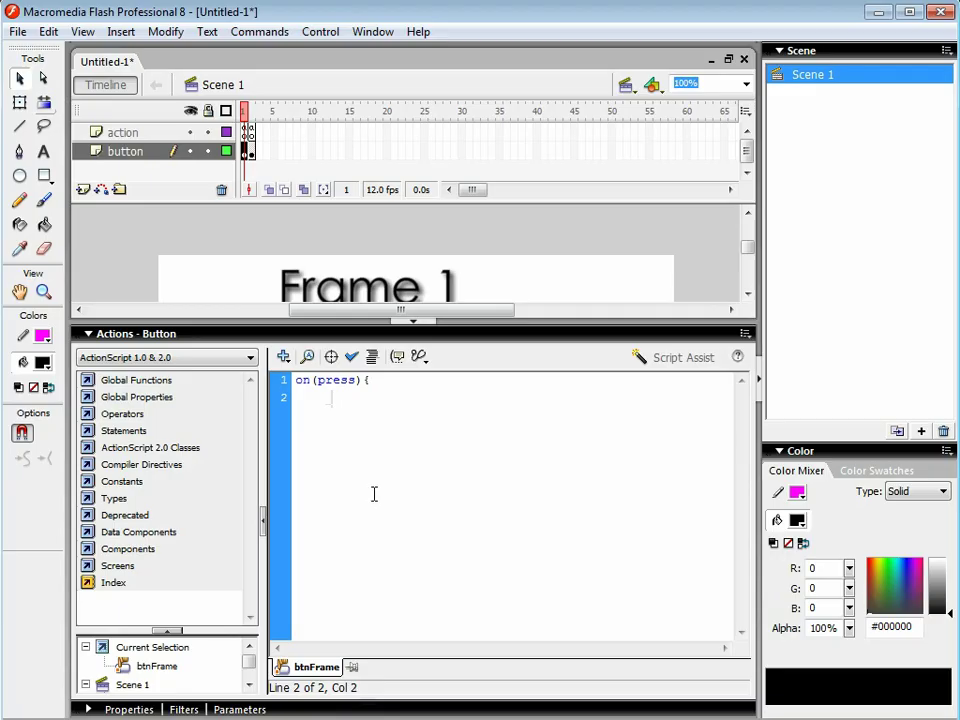
type("t.goto")
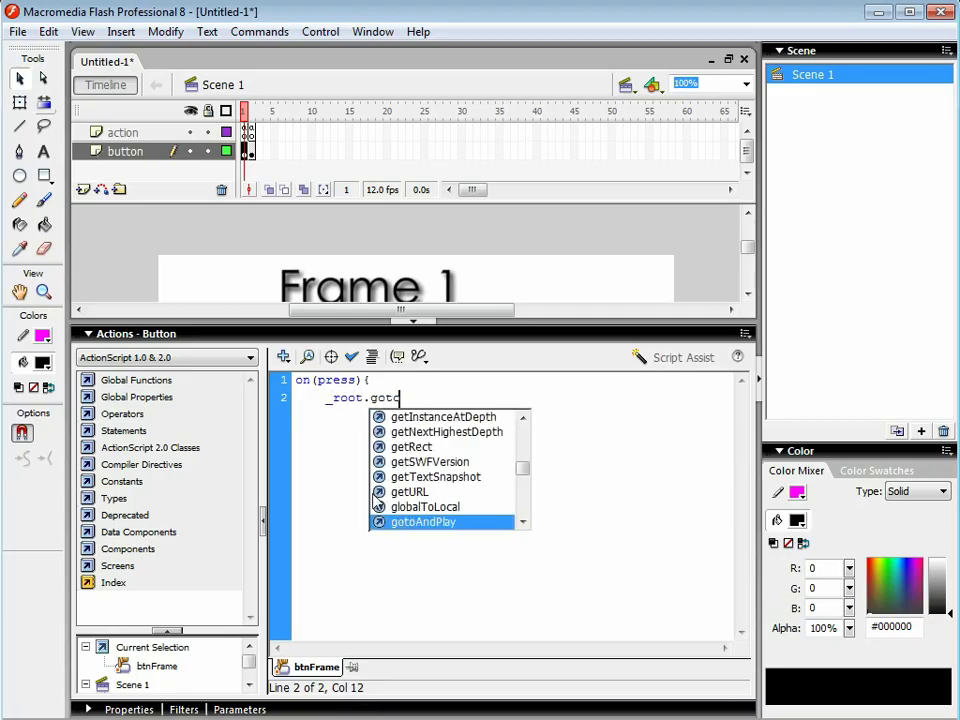
type("AndPlay")
key("BackSpace")
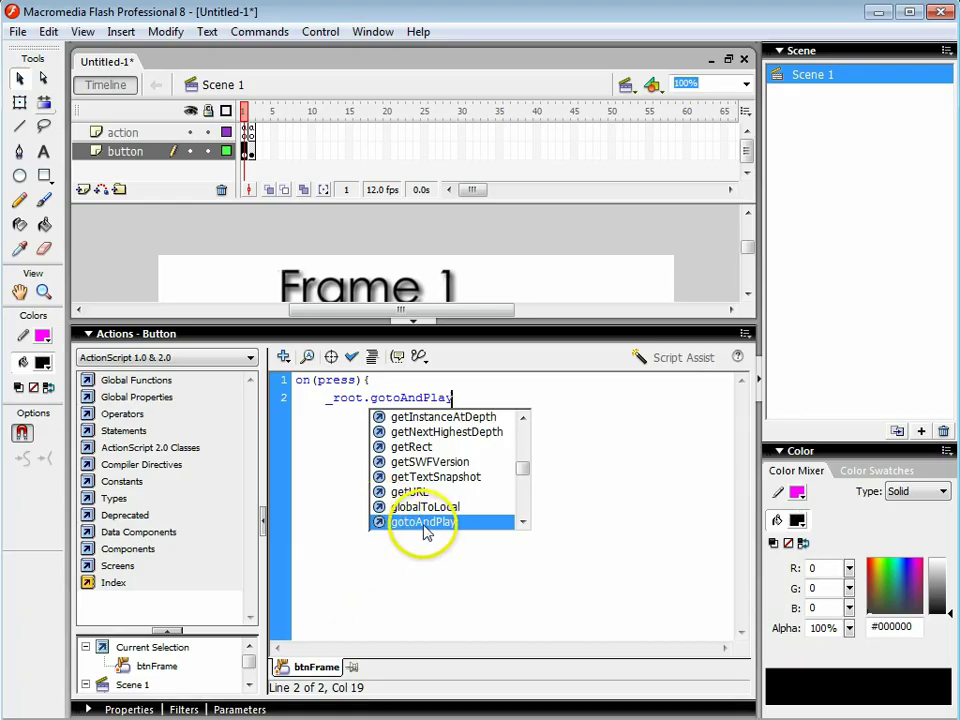
type("(2);")
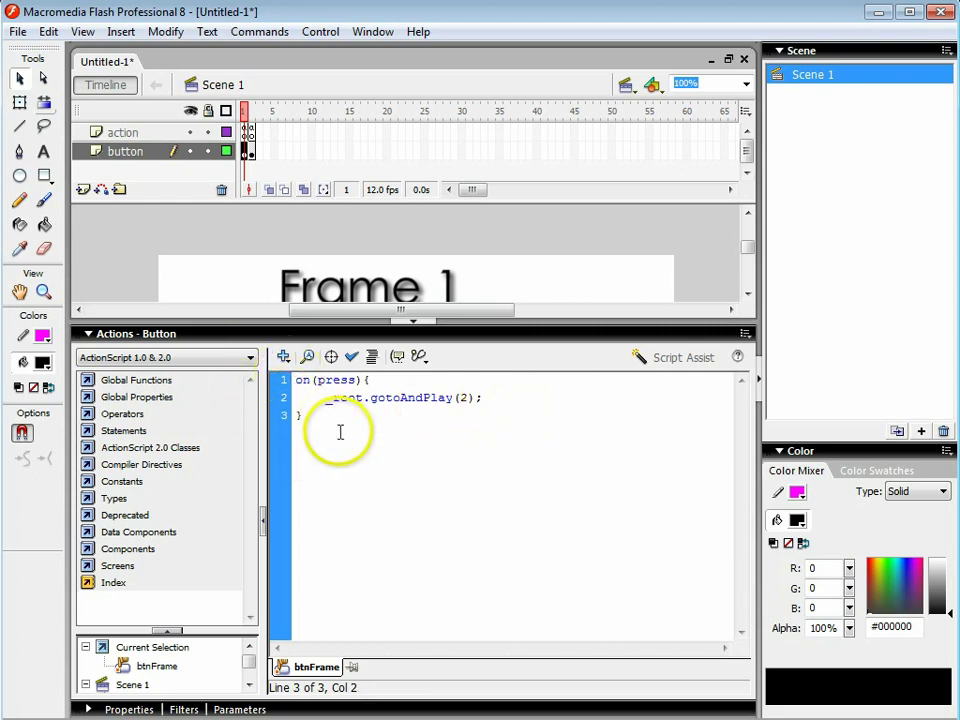
left_click_drag(340, 432, 295, 381)
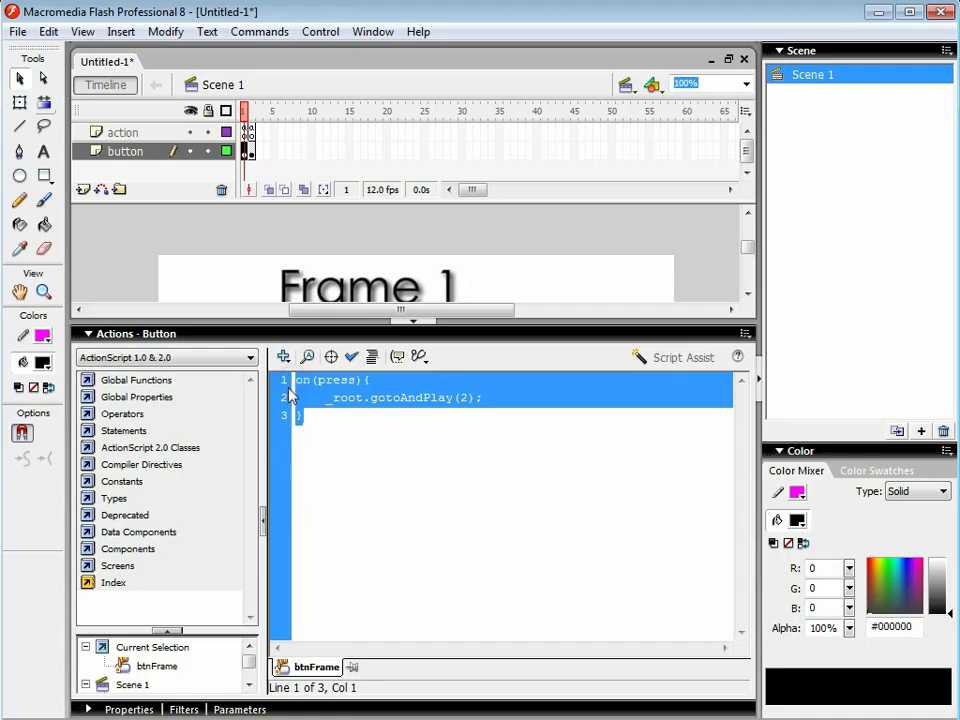
Paste the copied press script onto the Go! button on frame 2.
left_click(182, 333)
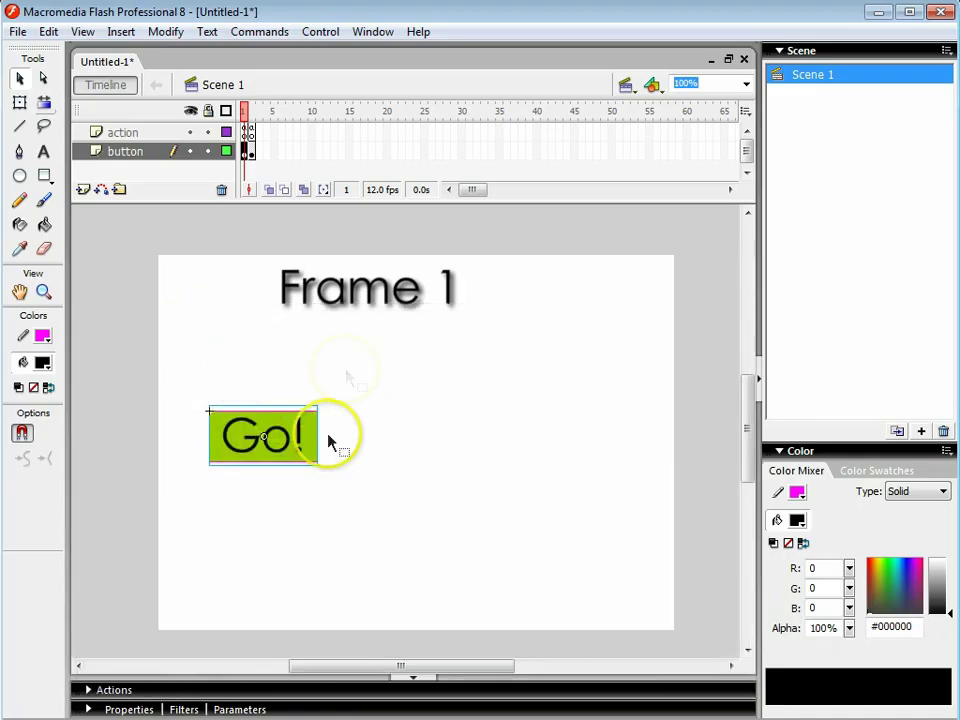
left_click(257, 118)
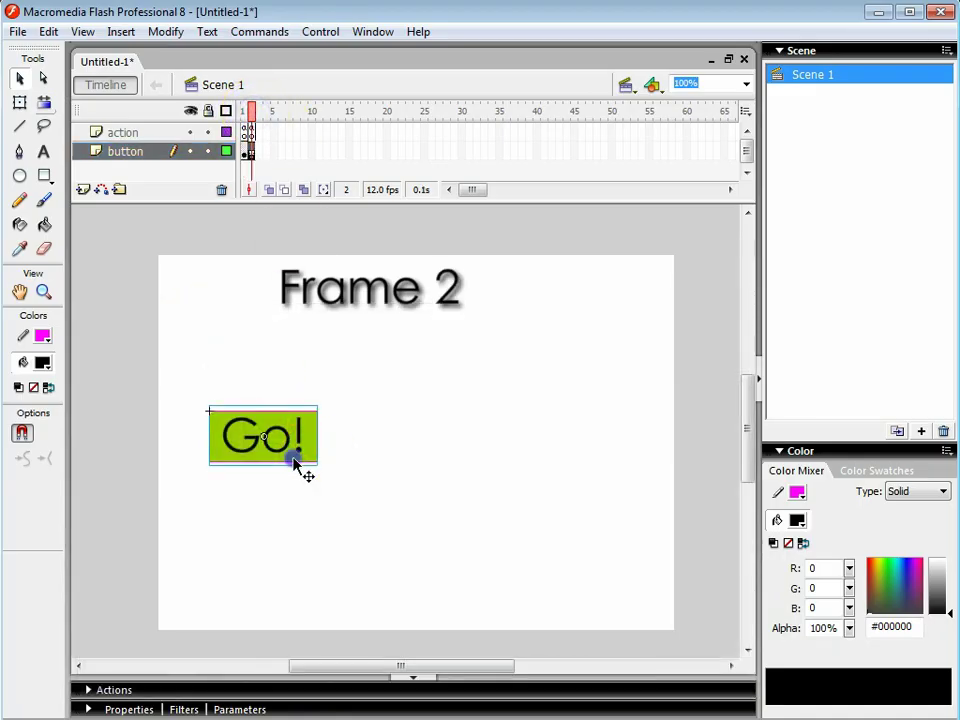
left_click(135, 689)
left_click(349, 478)
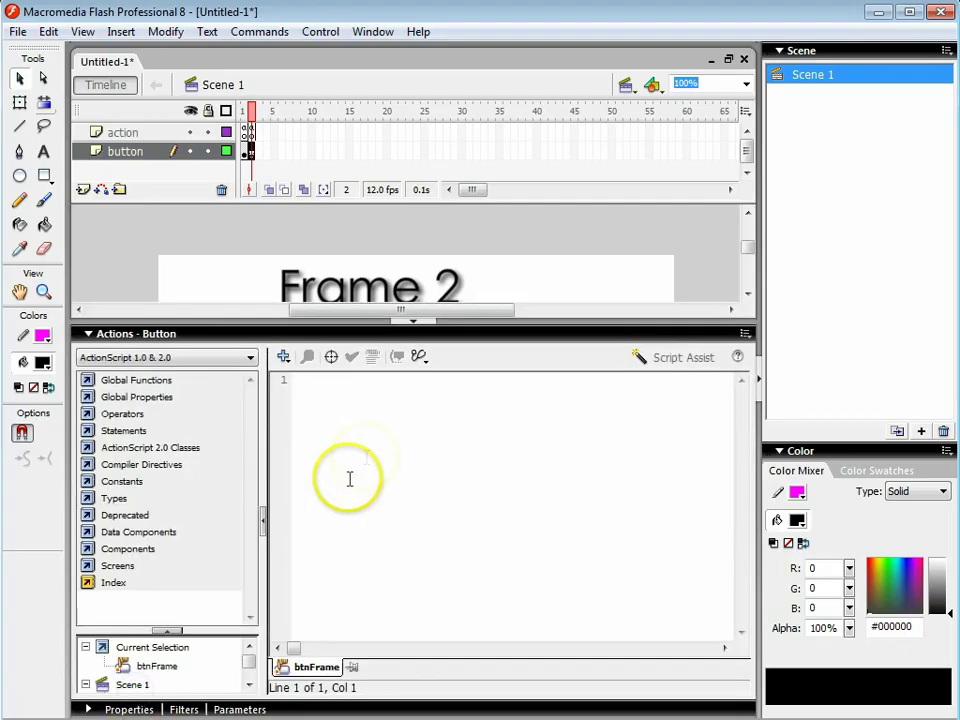
type("on(press){ \t_root.gotoAndPlay(2); }")
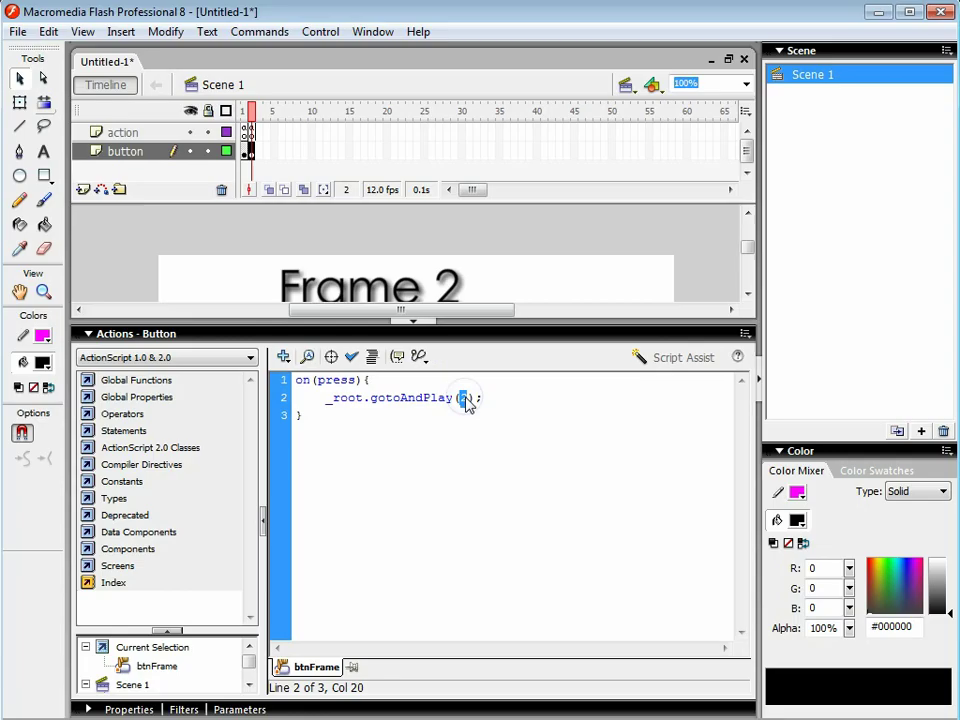
left_click(357, 332)
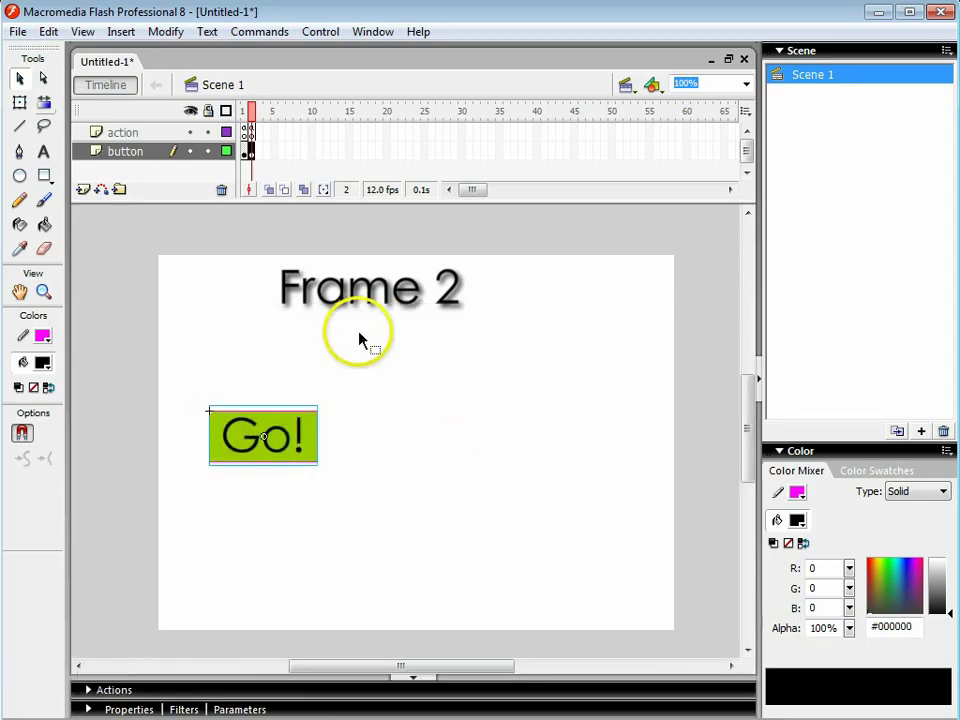
Test the movie, pressing Go! repeatedly to flip between Frame 1 and Frame 2.
key("ctrl+Return")
left_click(338, 397)
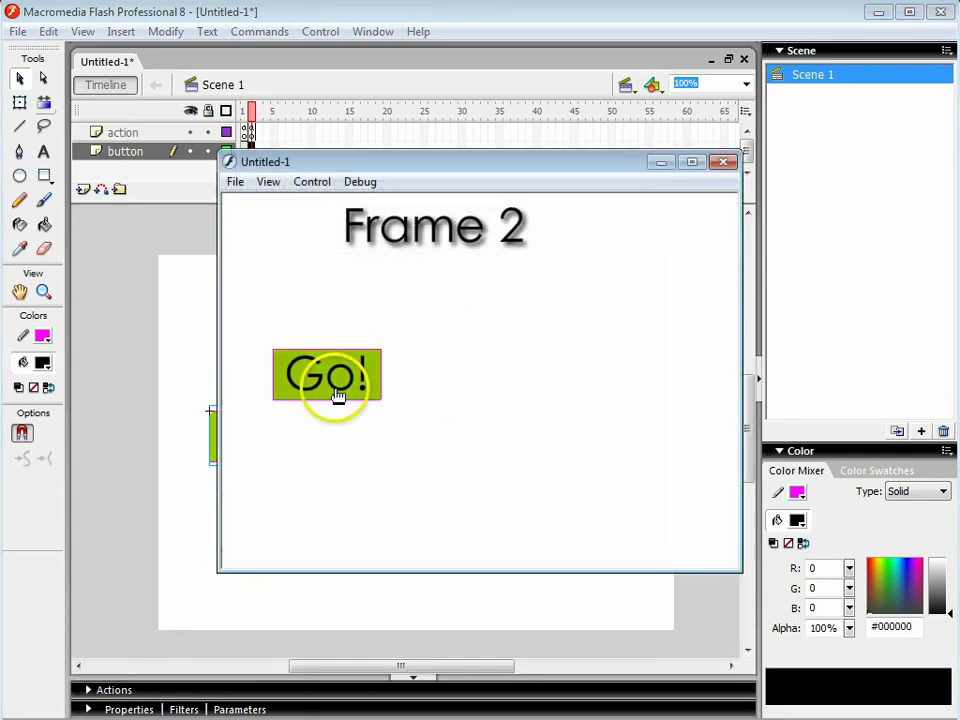
left_click(338, 397)
left_click(337, 397)
left_click(336, 398)
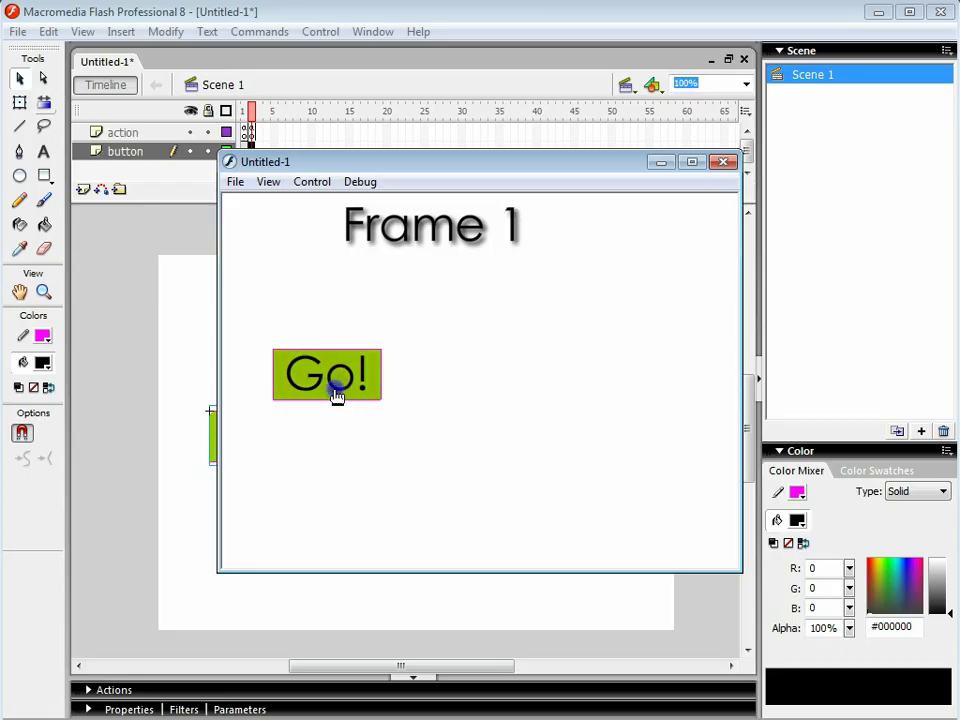
left_click(335, 398)
left_click(335, 398)
left_click(334, 398)
left_click(333, 398)
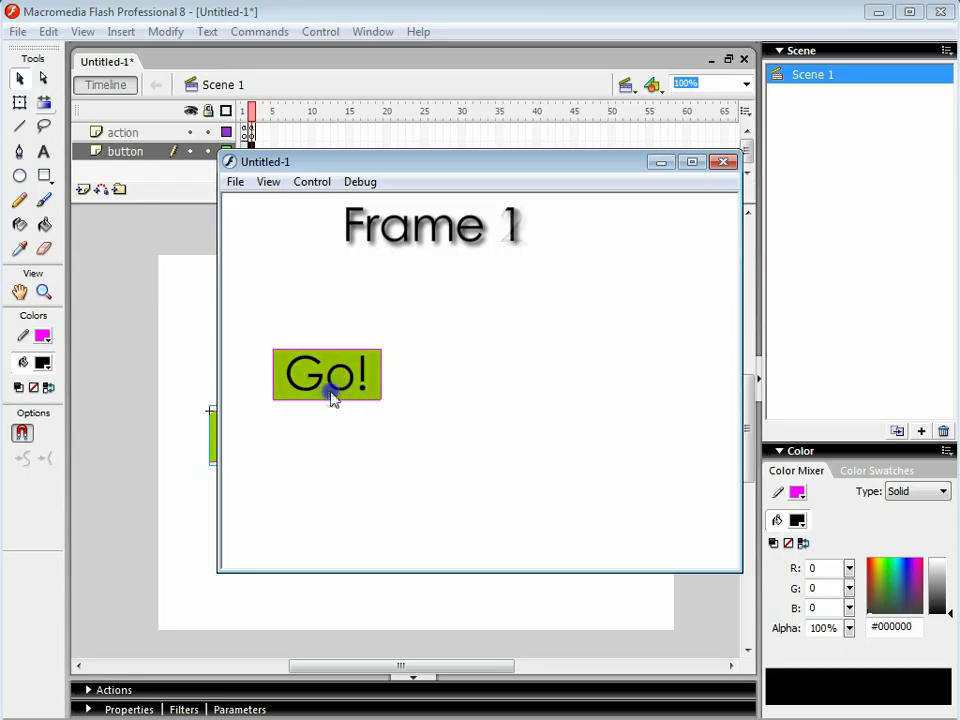
left_click(723, 162)
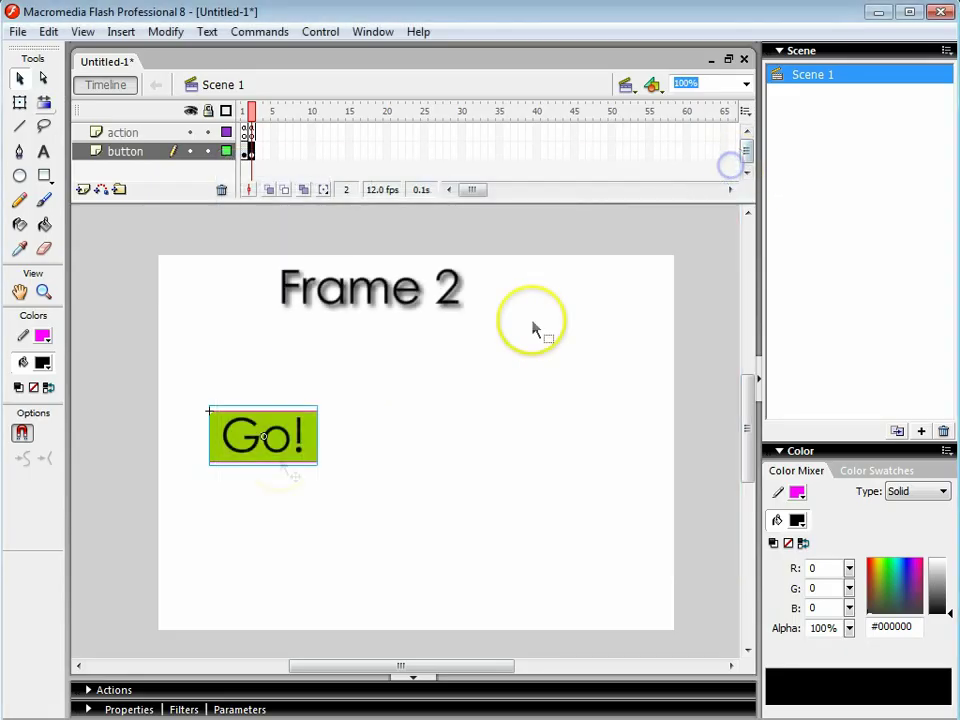
left_click(406, 463)
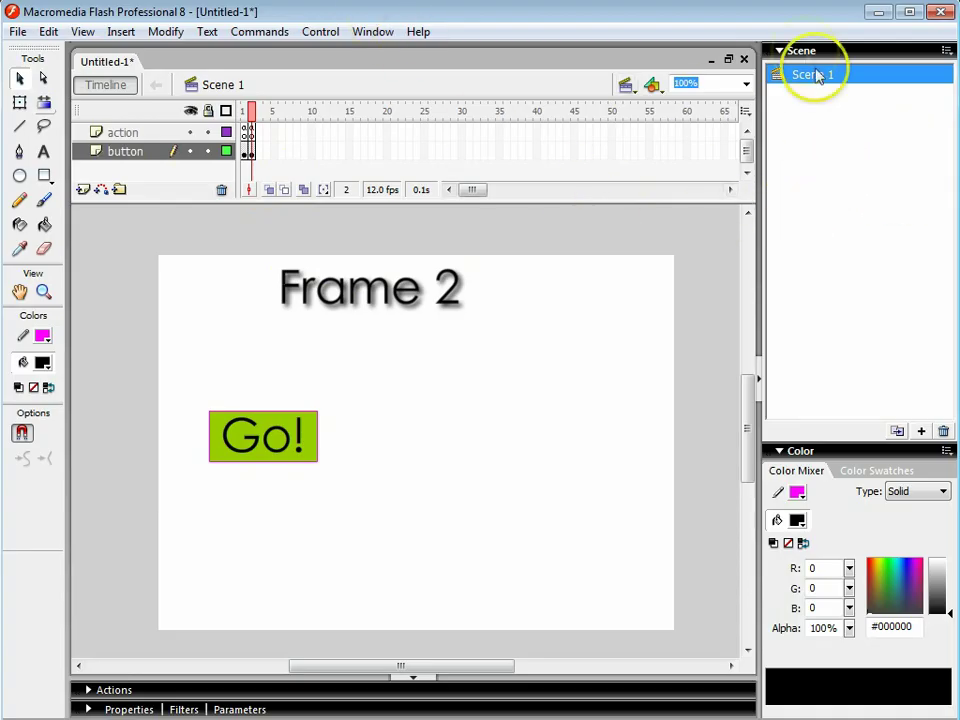
Add a new scene, confirm its name Scene 2, and switch back to Scene 1.
left_click(375, 32)
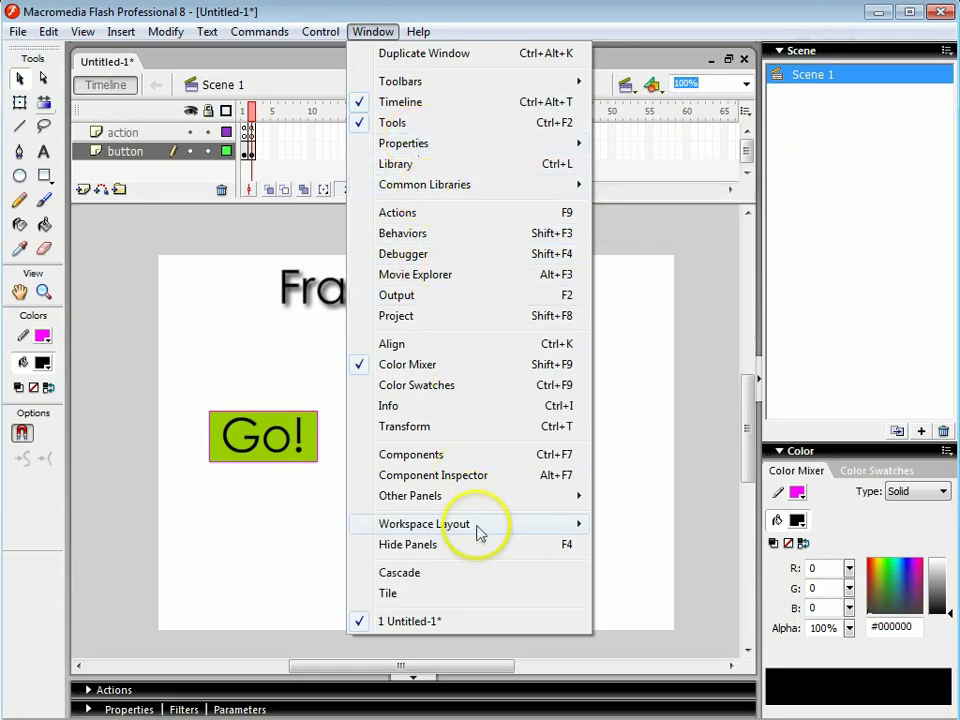
mouse_move(452, 503)
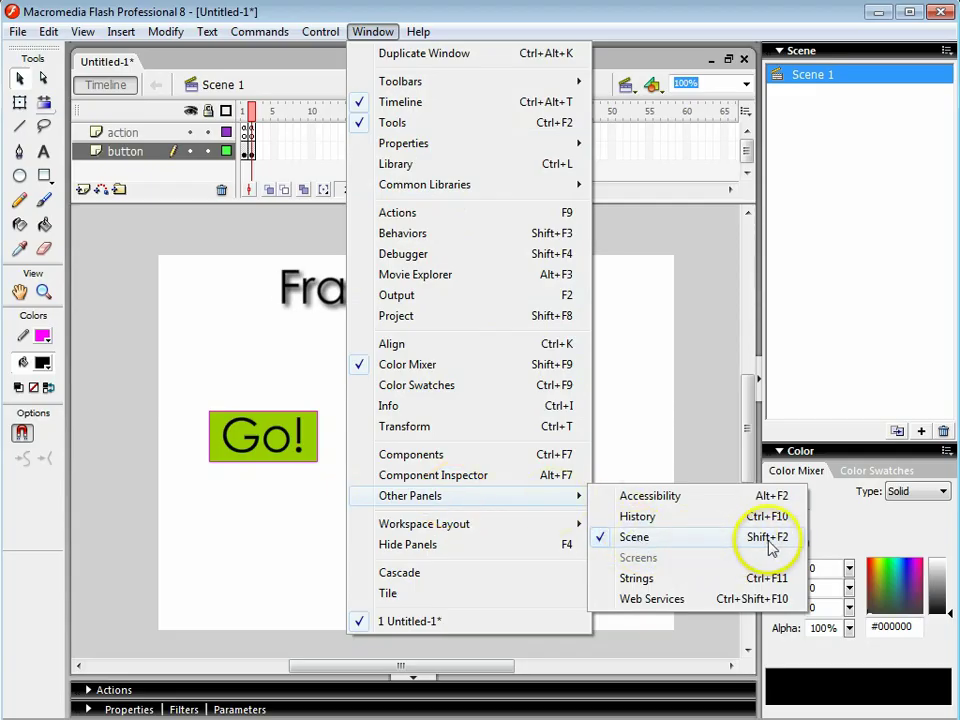
left_click(622, 397)
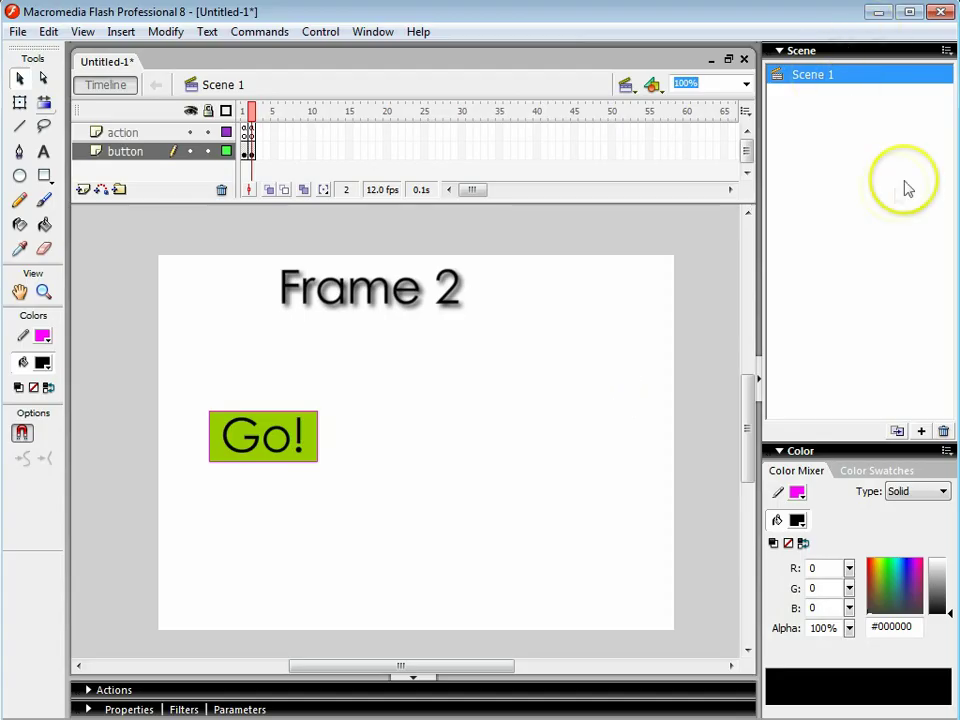
left_click(921, 431)
double_click(830, 96)
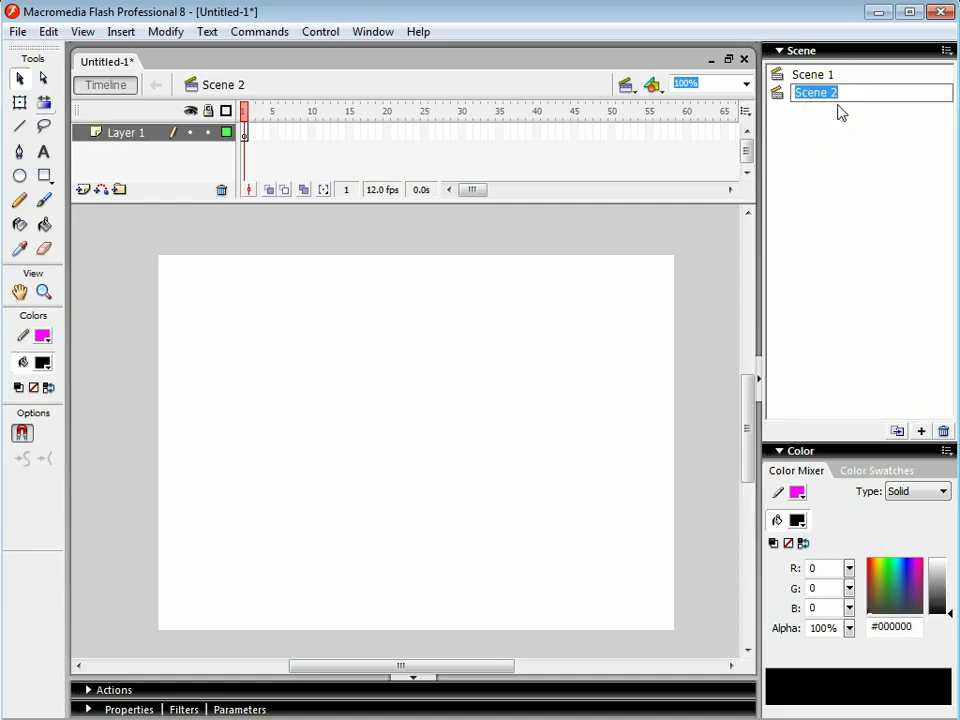
key("Return")
left_click(810, 76)
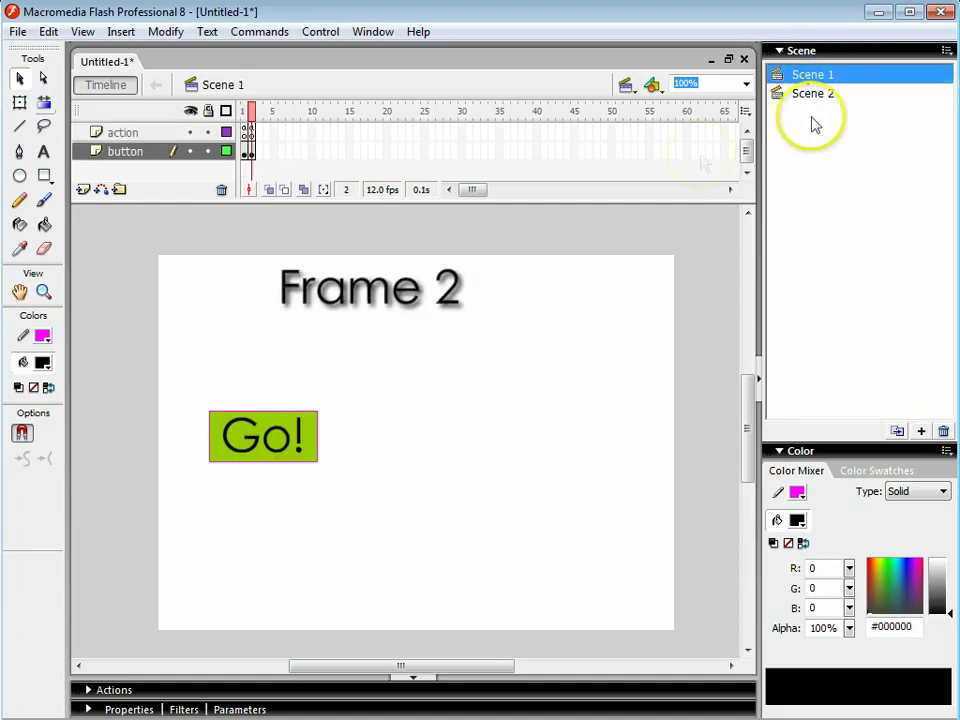
On frame 1, draw a circle with the Oval tool to the right of the Go! button.
left_click(242, 111)
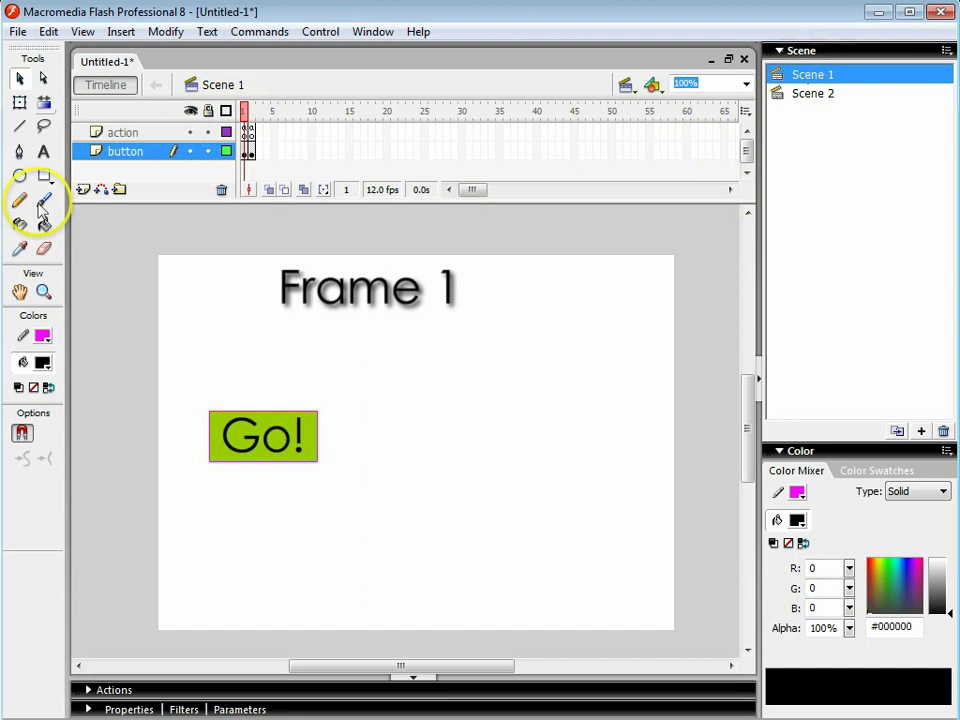
left_click(19, 176)
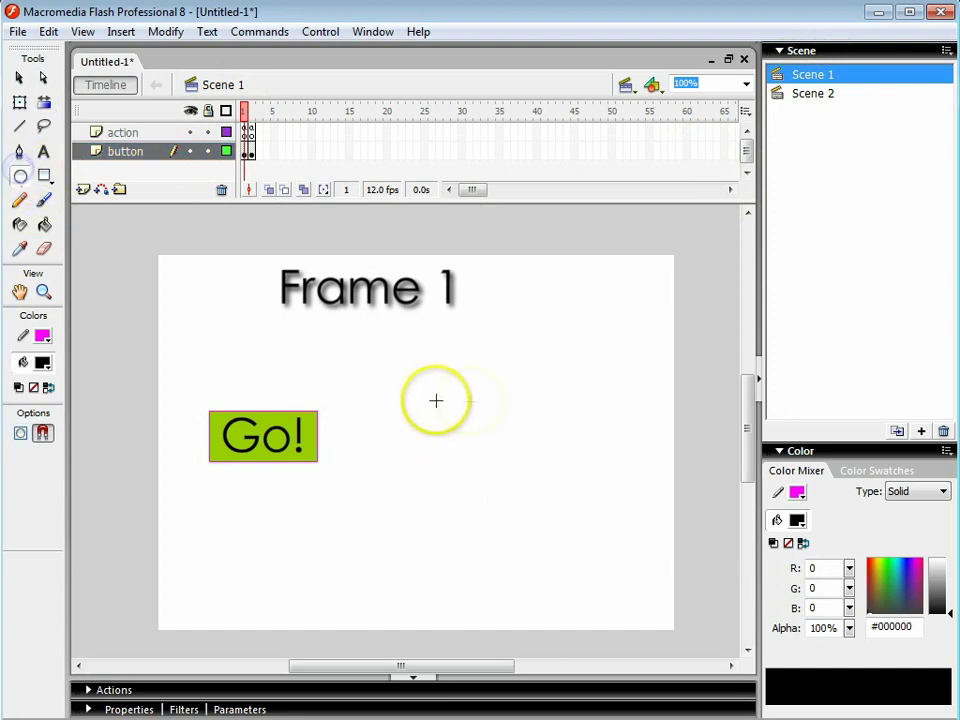
left_click_drag(471, 393, 536, 458)
left_click_drag(590, 512, 590, 513)
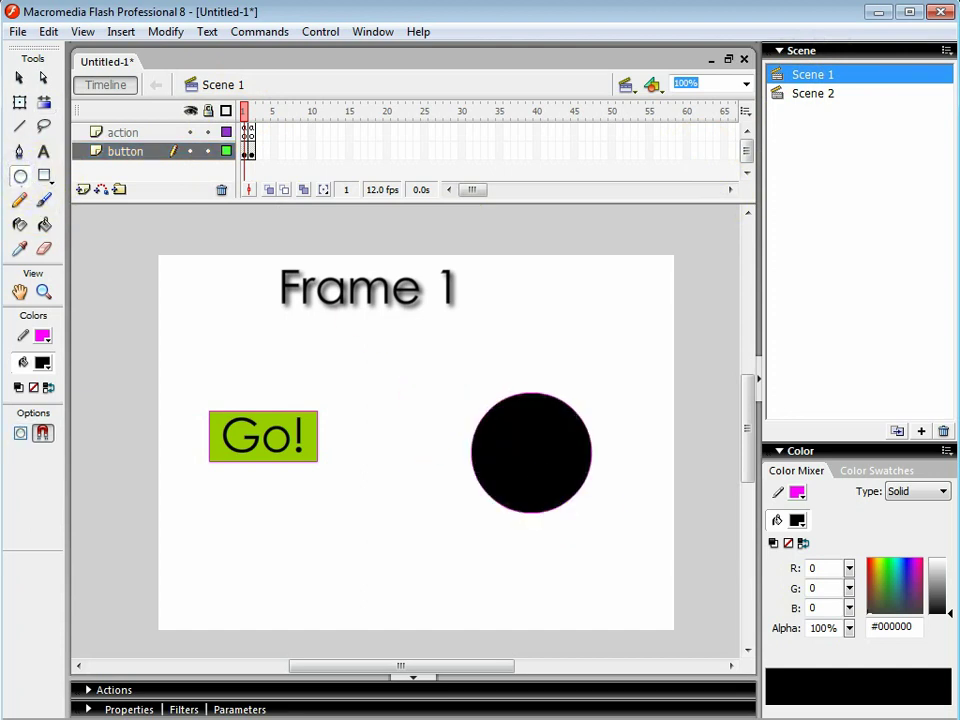
left_click(19, 77)
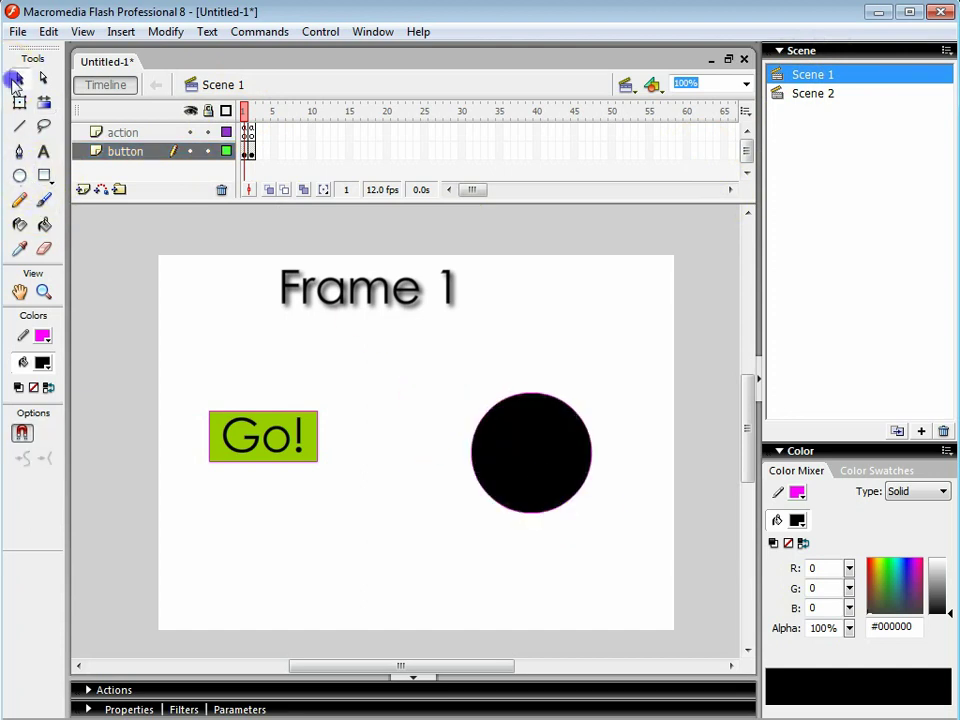
Give the circle a black outline and an orange #FF9900 fill.
left_click(42, 336)
left_click(30, 380)
left_click(510, 441)
left_click(42, 363)
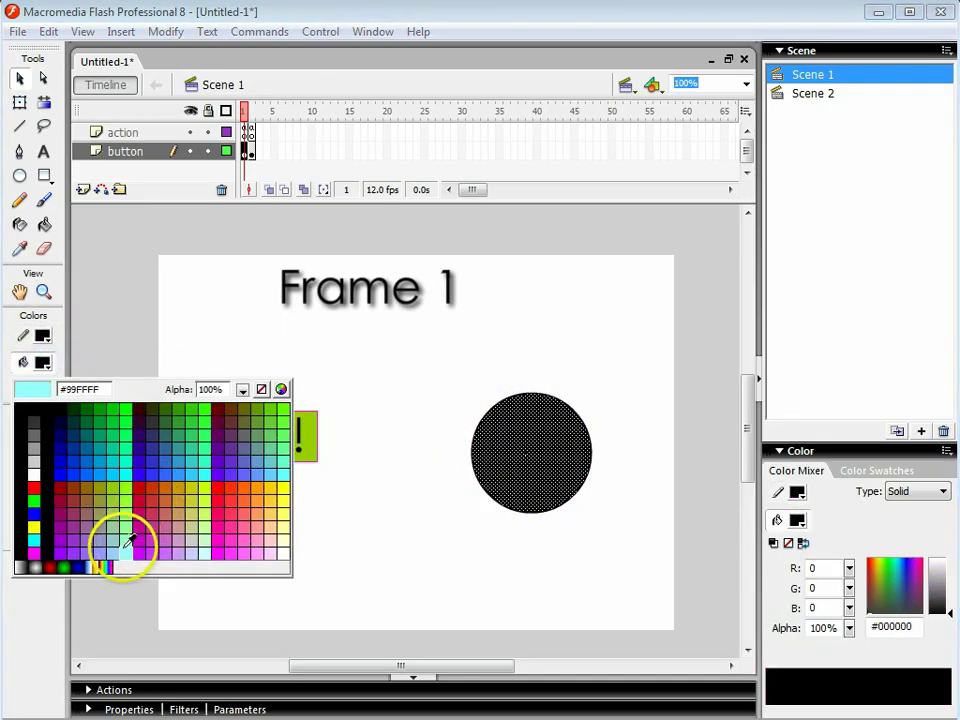
left_click(268, 497)
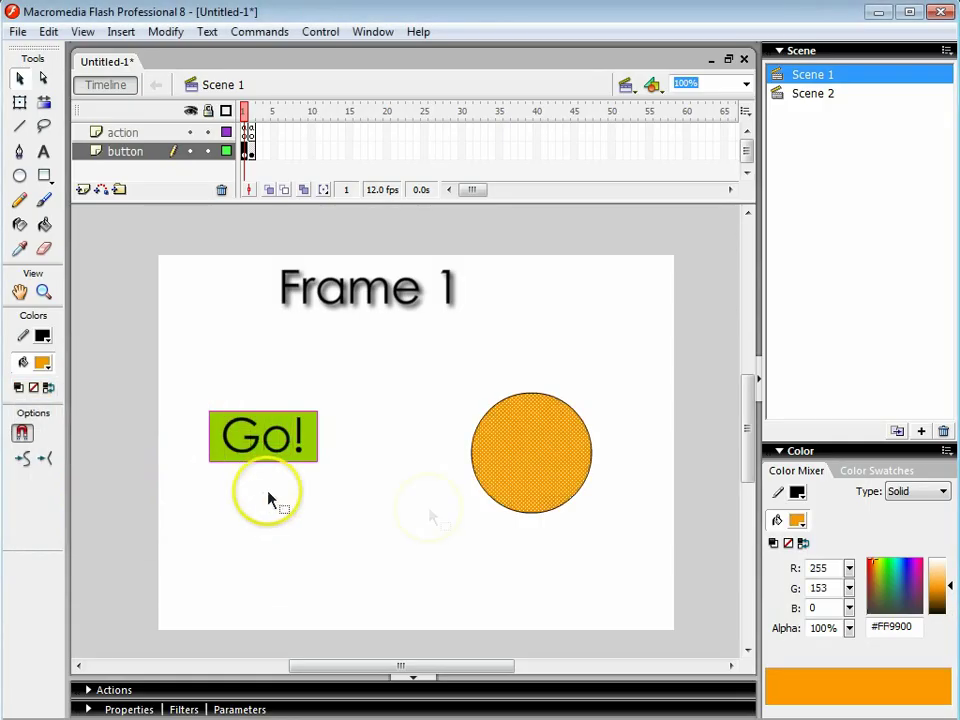
Select the circle's outline and check its stroke thickness in the Properties panel.
left_click(566, 507)
left_click(118, 709)
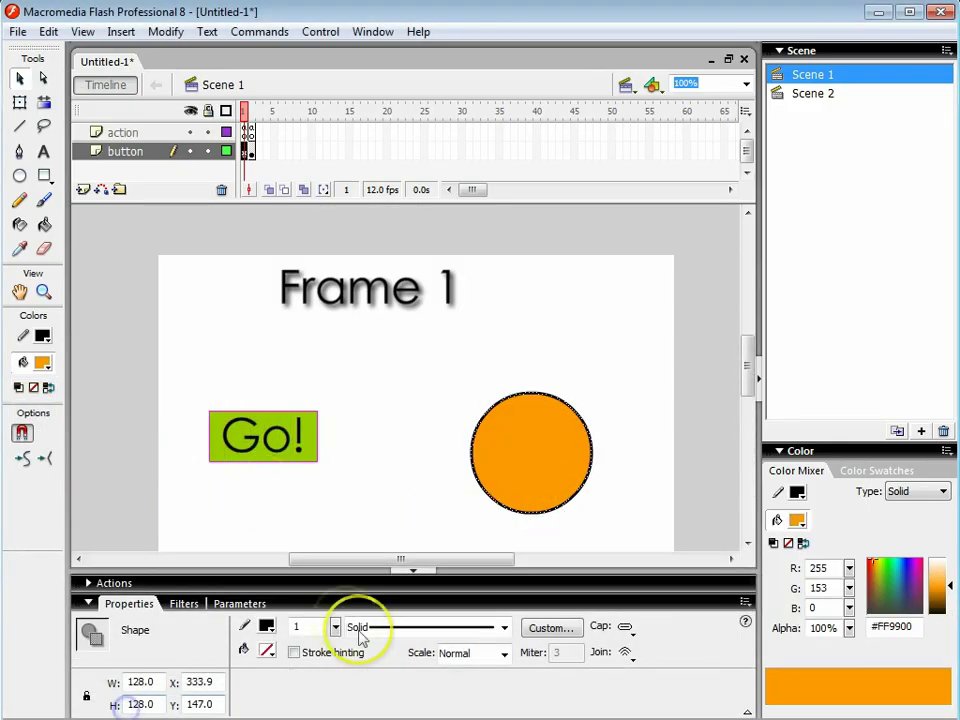
double_click(298, 627)
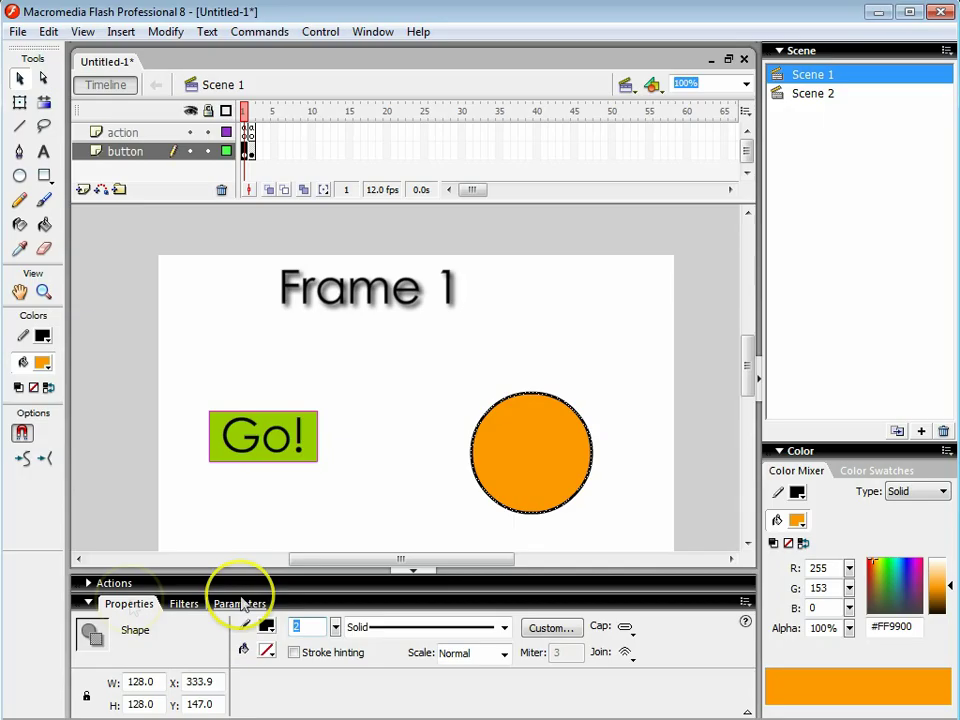
left_click(92, 603)
left_click(375, 512)
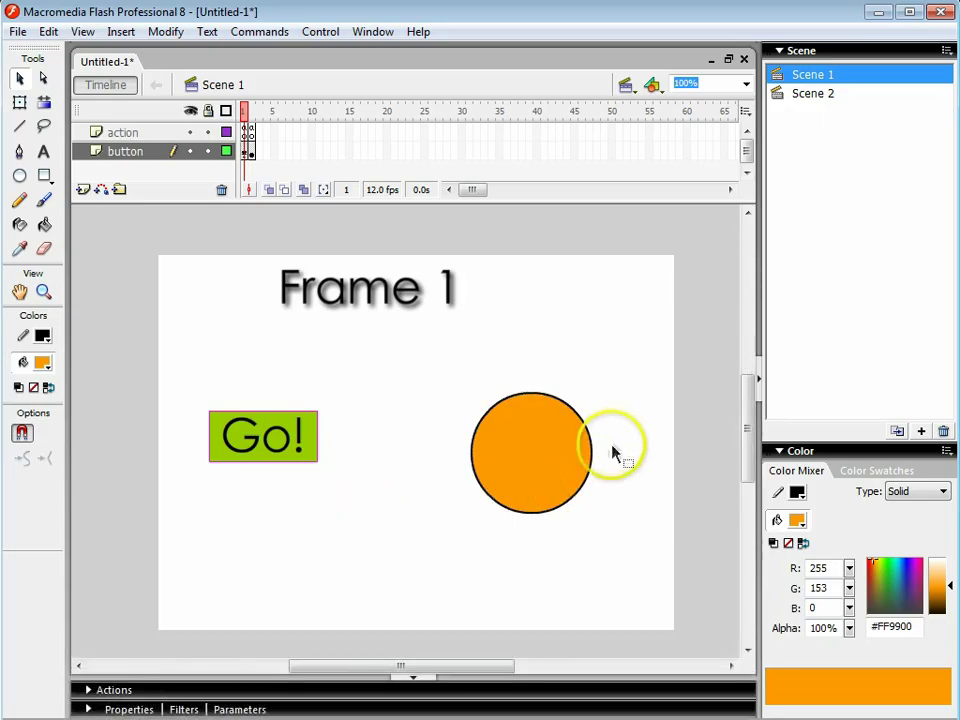
left_click(441, 368)
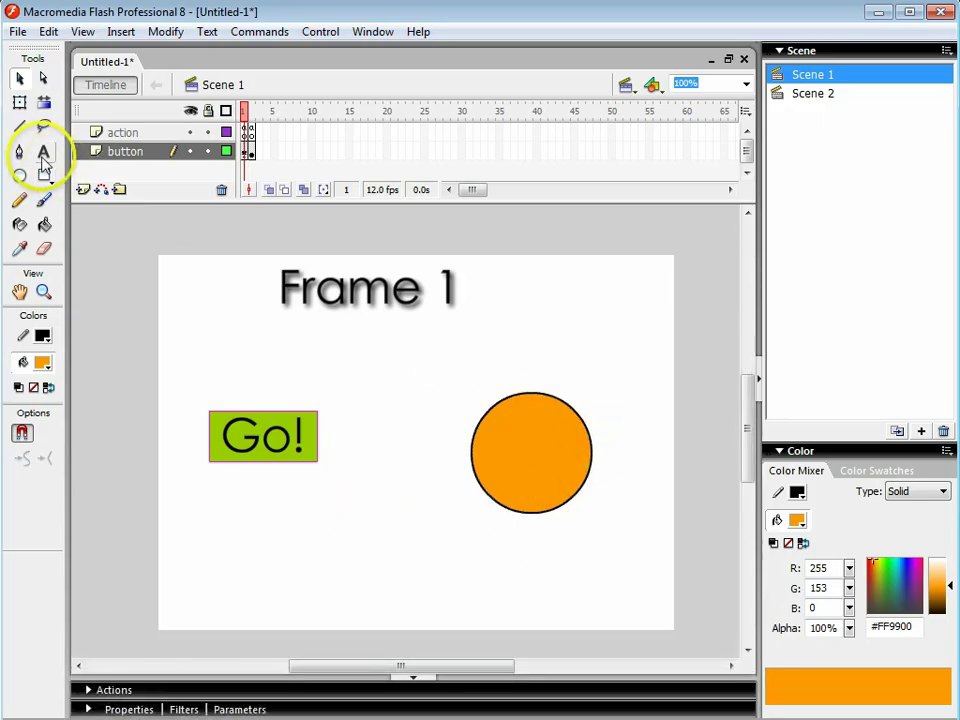
Convert the orange circle into a button symbol.
left_click_drag(446, 369, 647, 564)
right_click(571, 487)
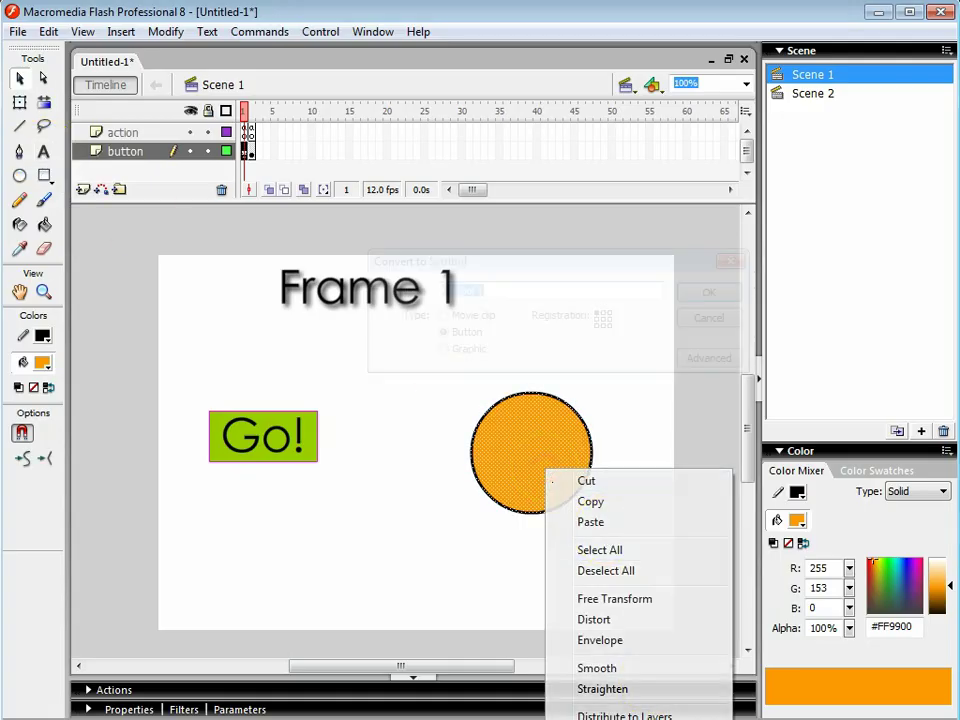
left_click(620, 719)
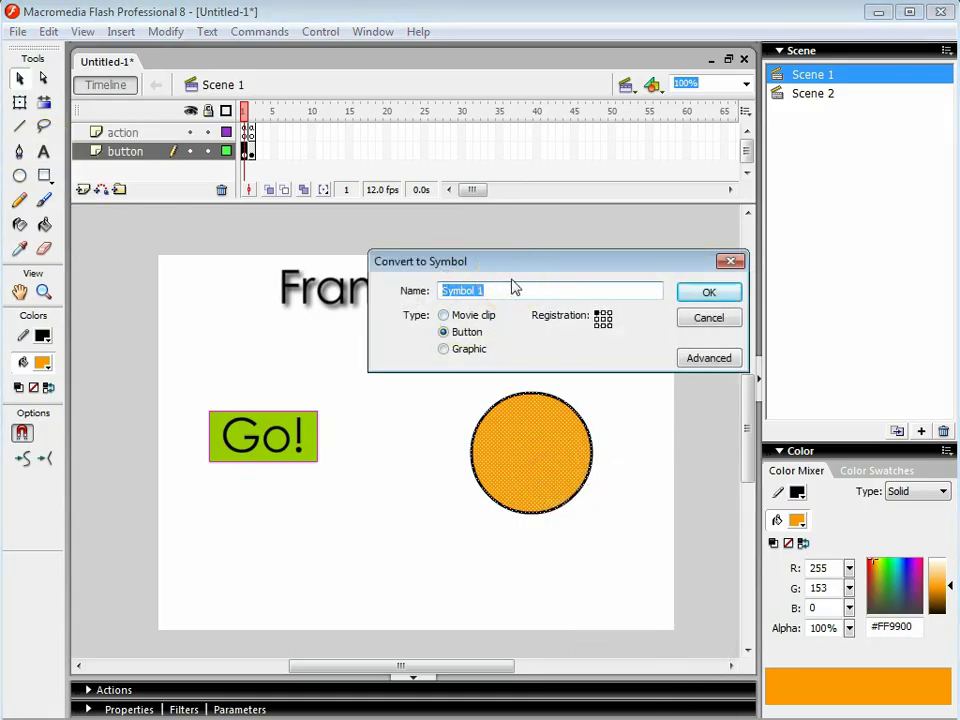
key("Return")
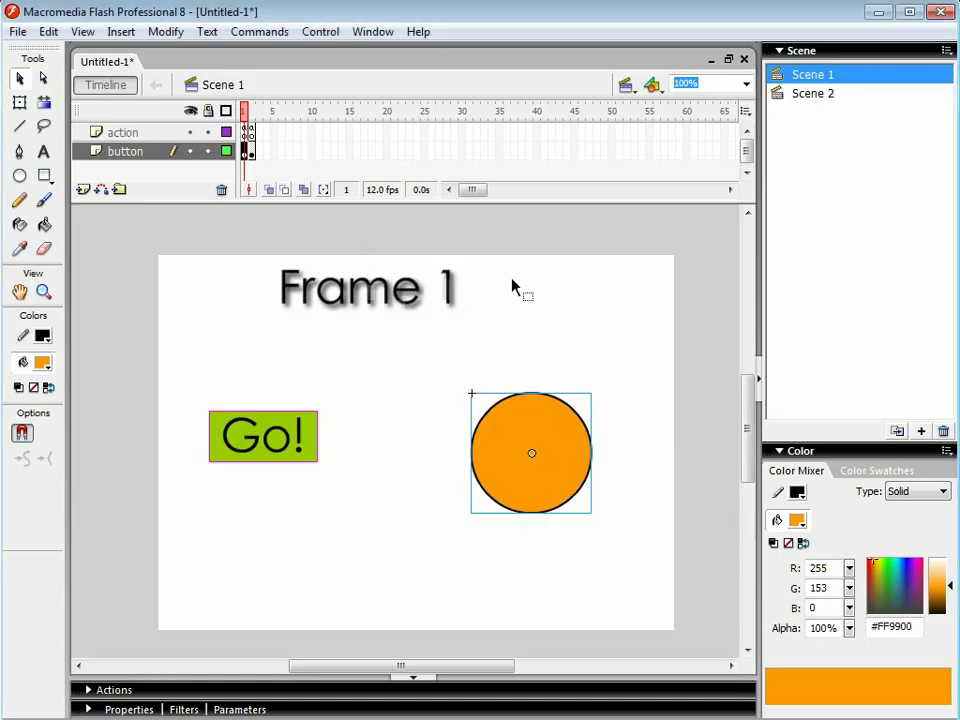
Inside the button, add a layer named text and keyframes for the Over, Down and Hit states.
double_click(510, 430)
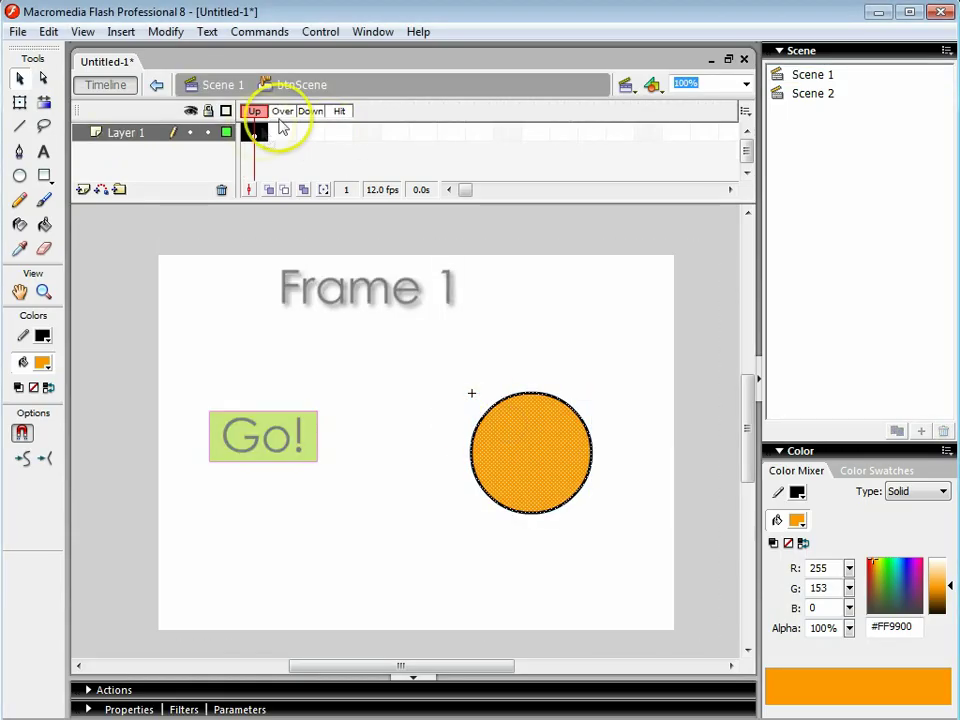
left_click(84, 189)
double_click(136, 138)
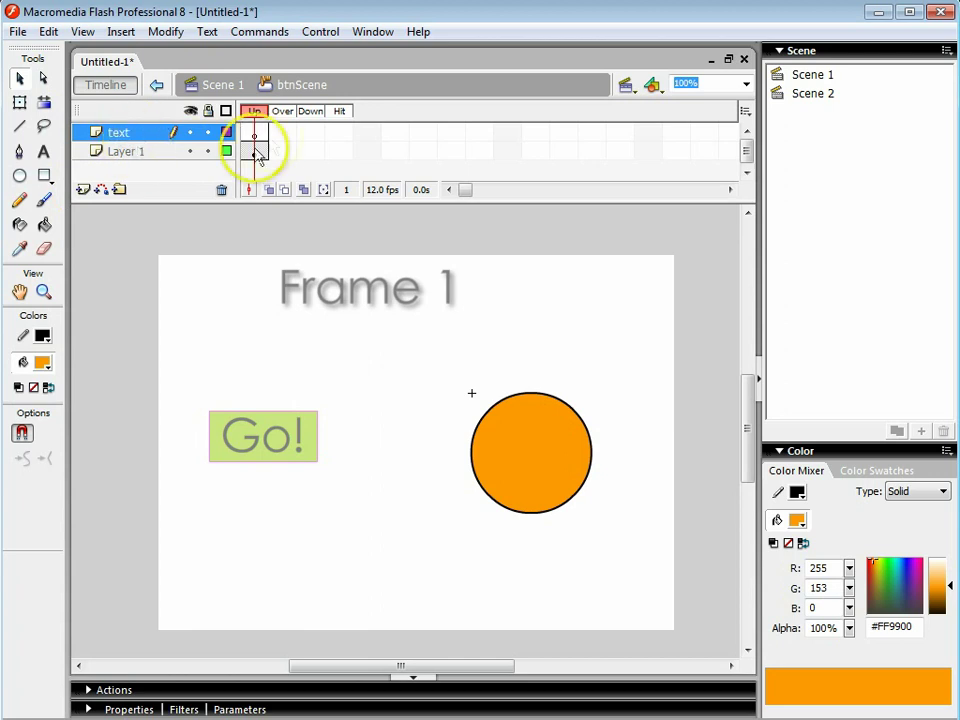
left_click_drag(254, 136, 292, 140)
left_click(310, 135)
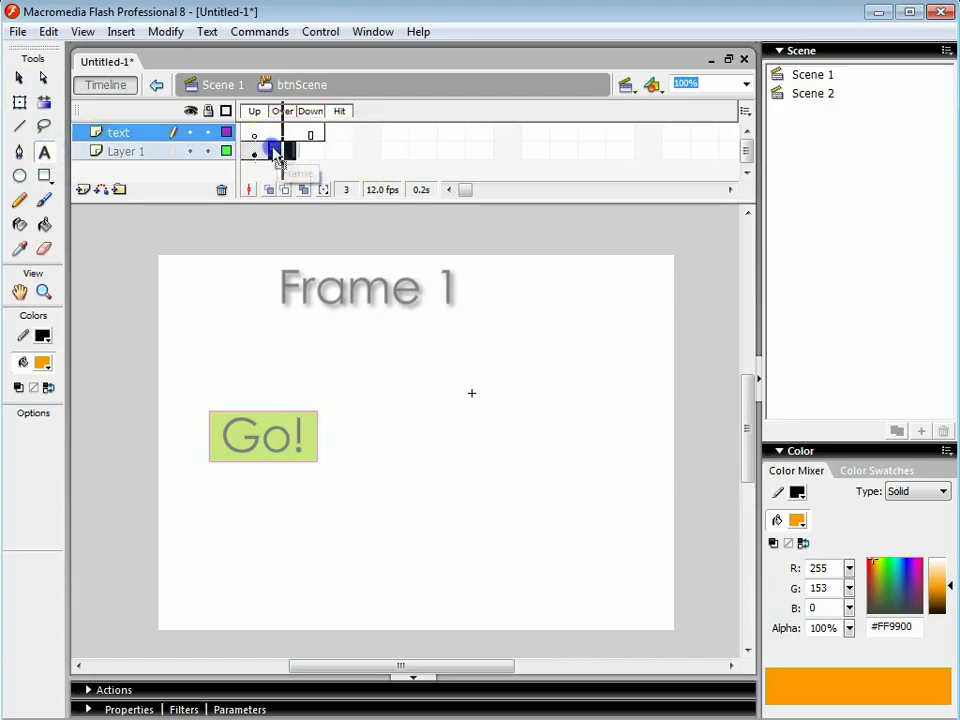
left_click_drag(279, 150, 337, 150)
left_click(285, 134)
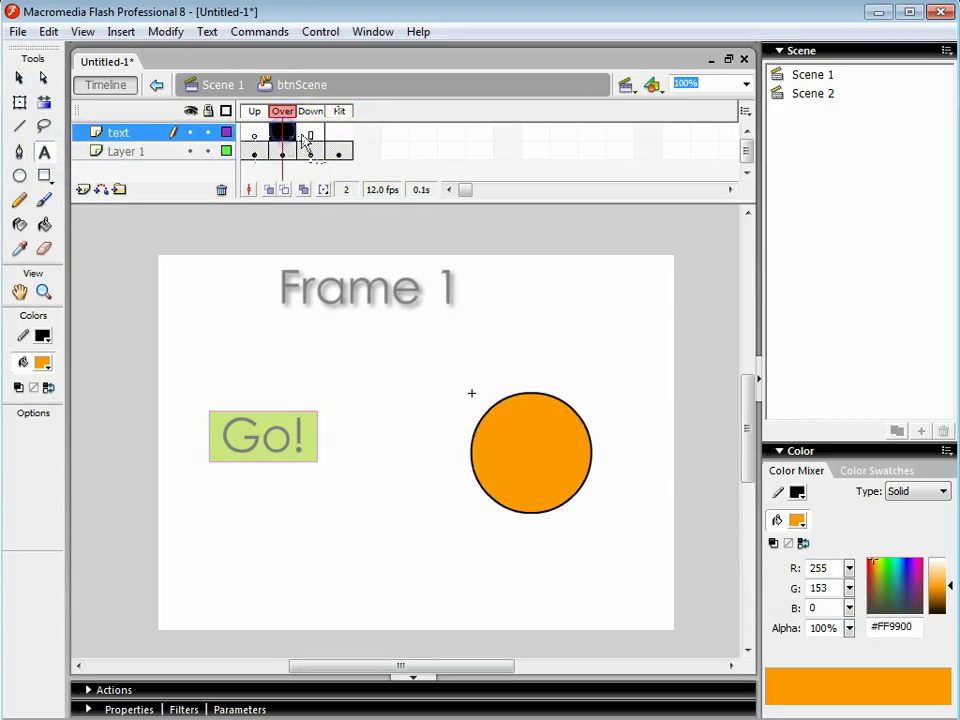
left_click(255, 134)
Type 'Go!' on the circle in the Up state, colour it black, and centre it.
left_click(44, 152)
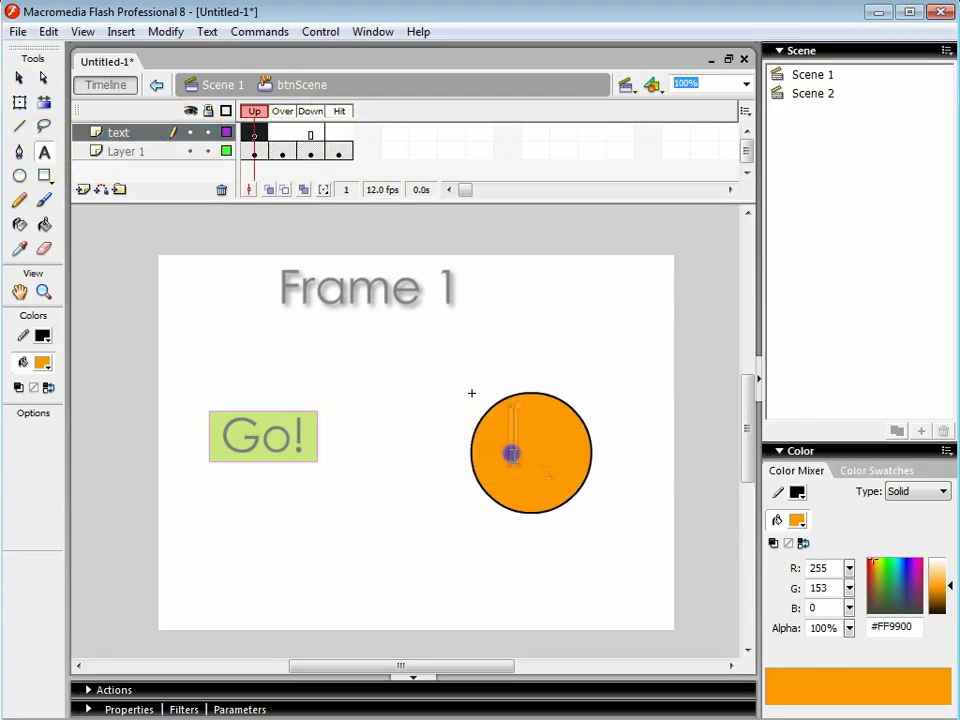
left_click(512, 410)
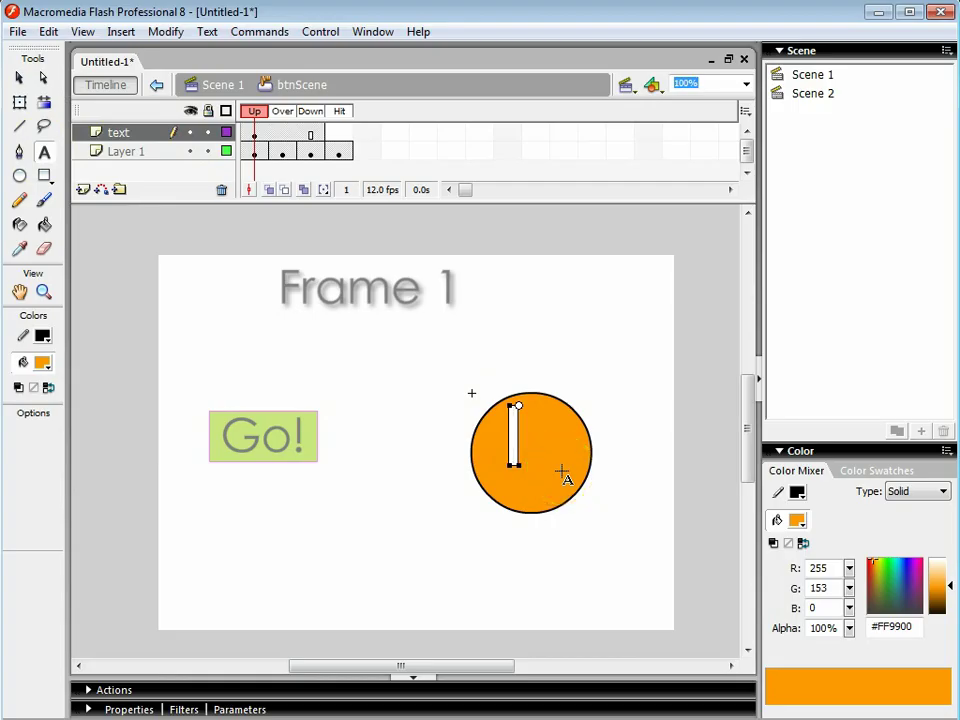
type("Go!")
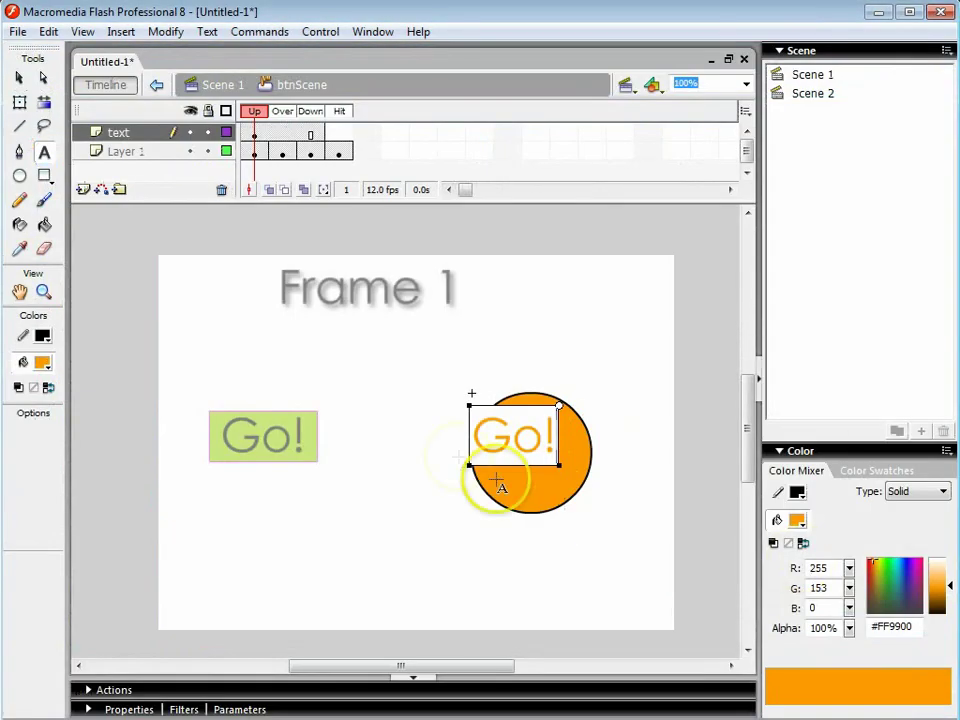
double_click(480, 440)
key("ctrl+c")
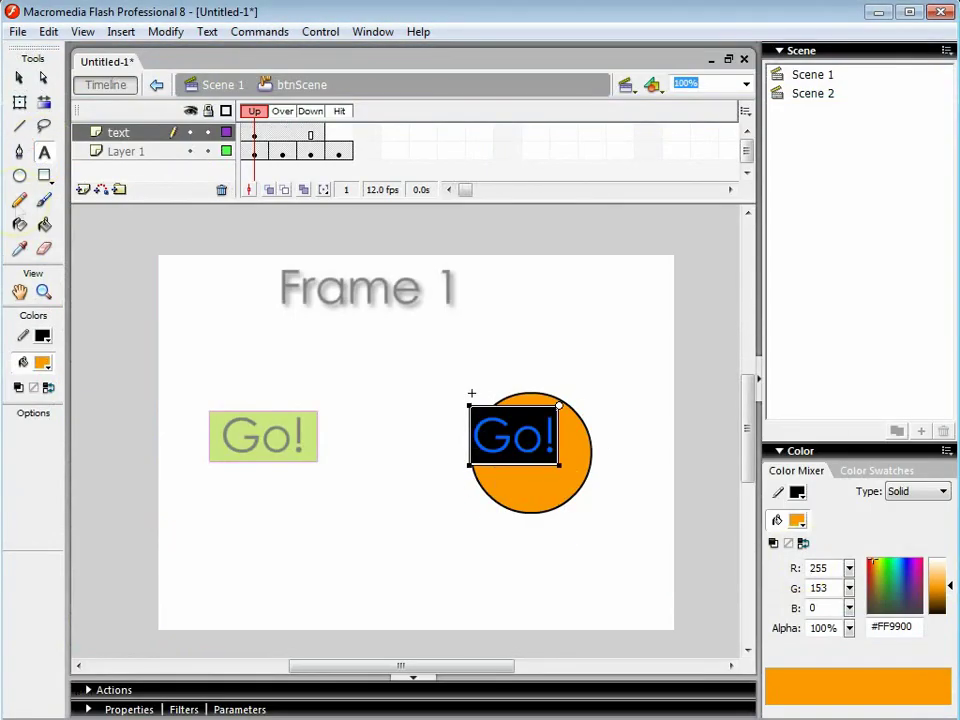
left_click(43, 365)
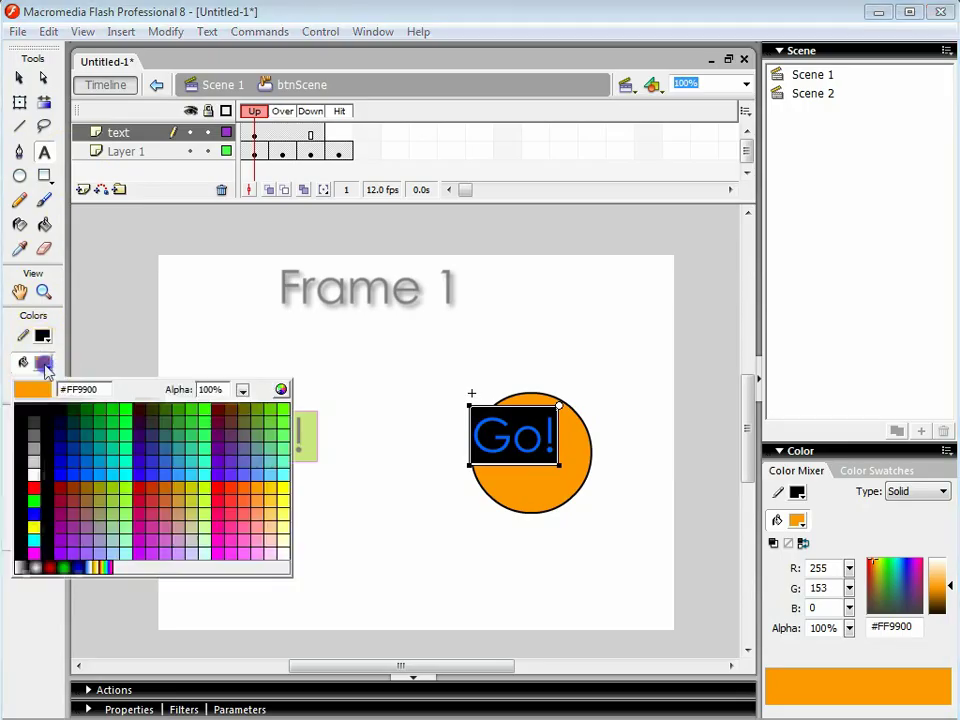
left_click(33, 412)
left_click(19, 77)
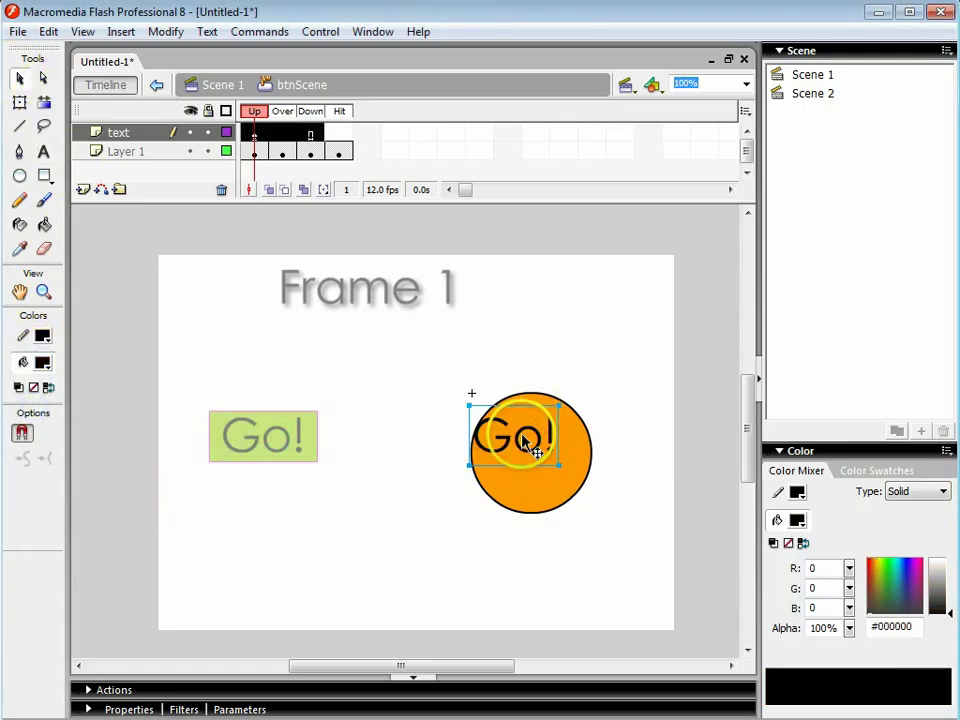
left_click_drag(523, 448, 546, 463)
left_click(628, 401)
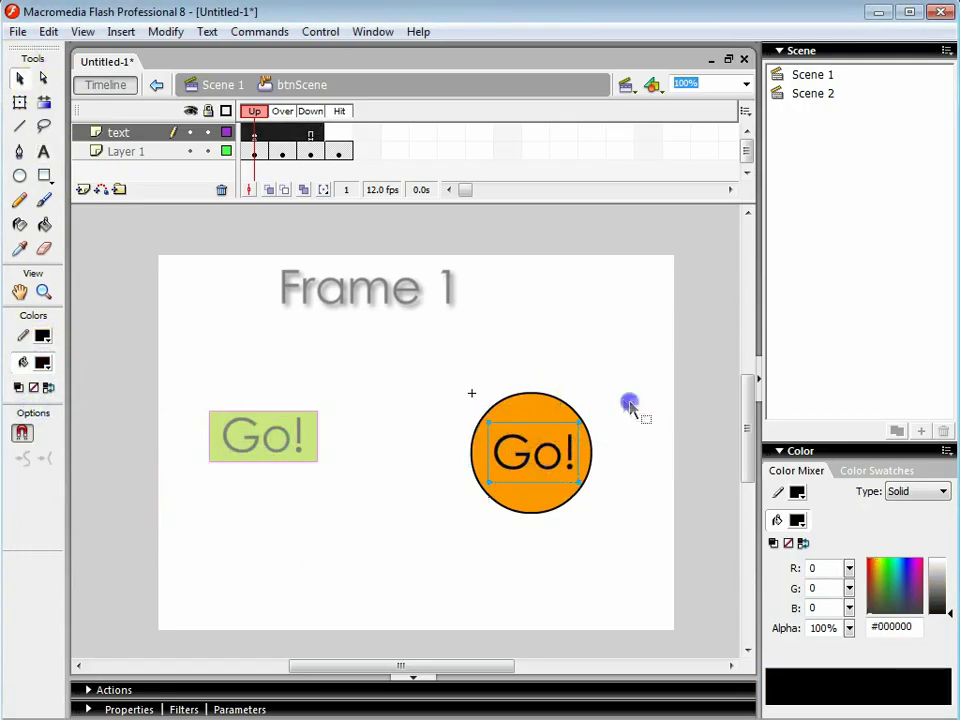
Darken the circle's orange in the Over state and to brown in the Down state.
left_click(282, 152)
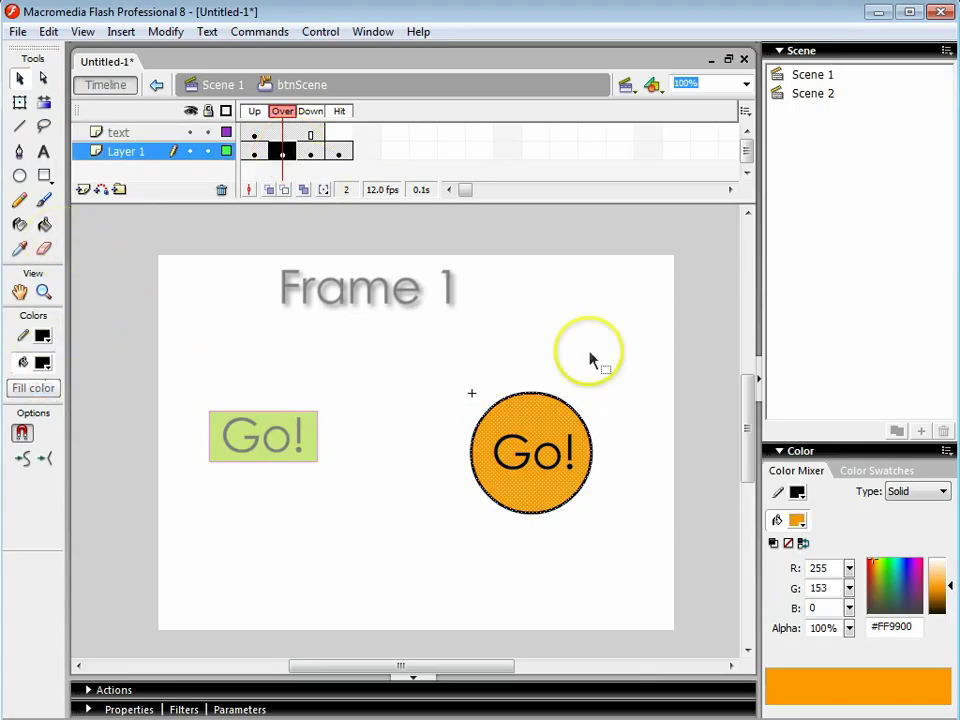
left_click_drag(951, 590, 954, 610)
left_click(311, 111)
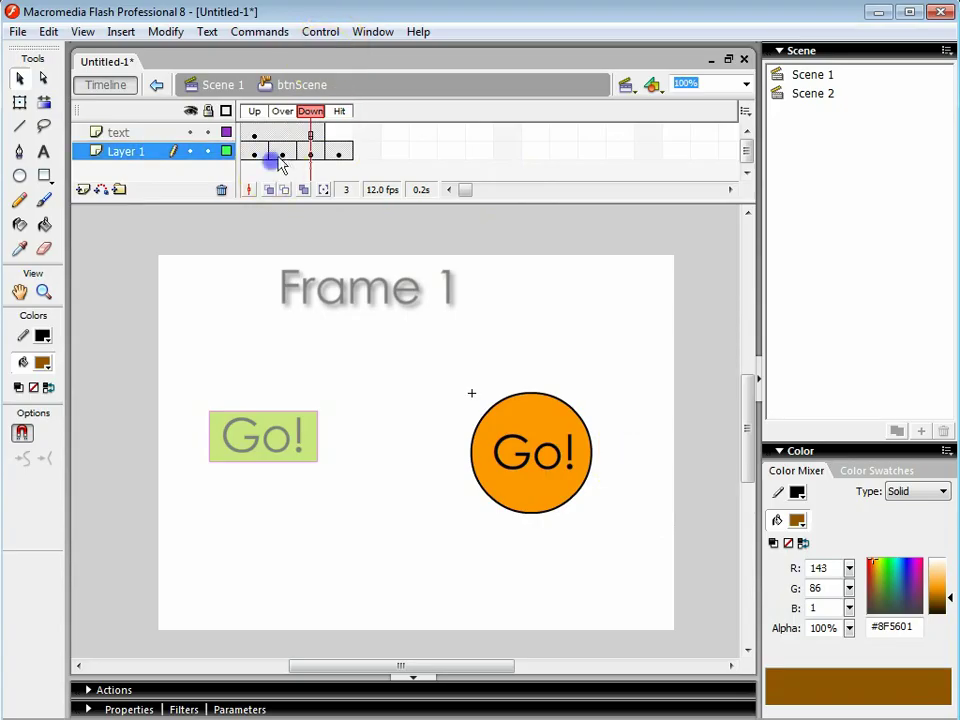
left_click(282, 152)
left_click(310, 153)
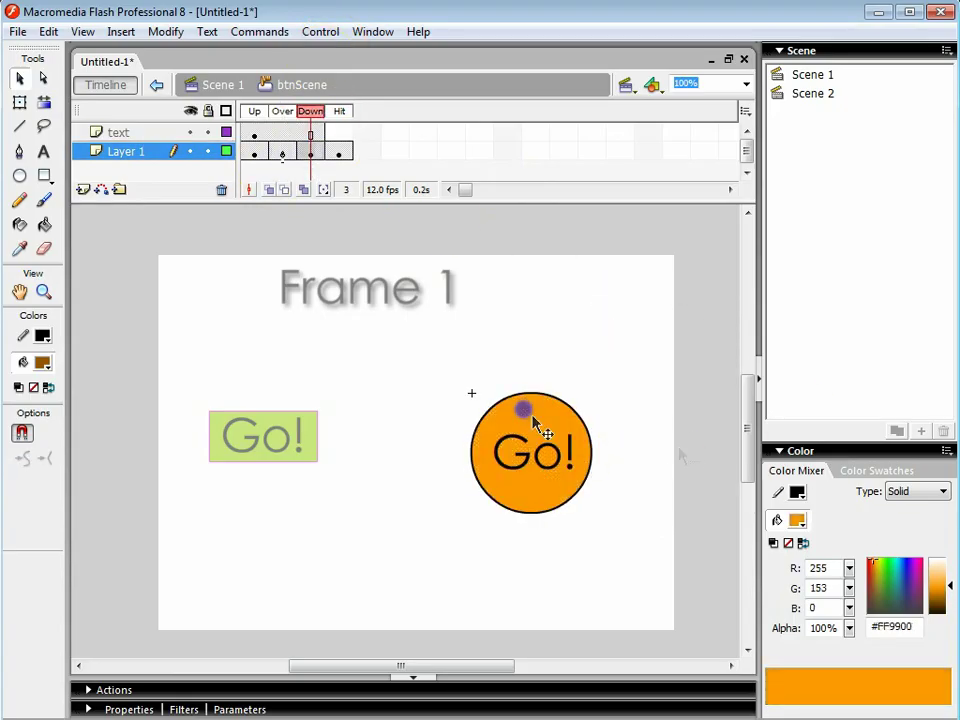
left_click_drag(946, 588, 946, 598)
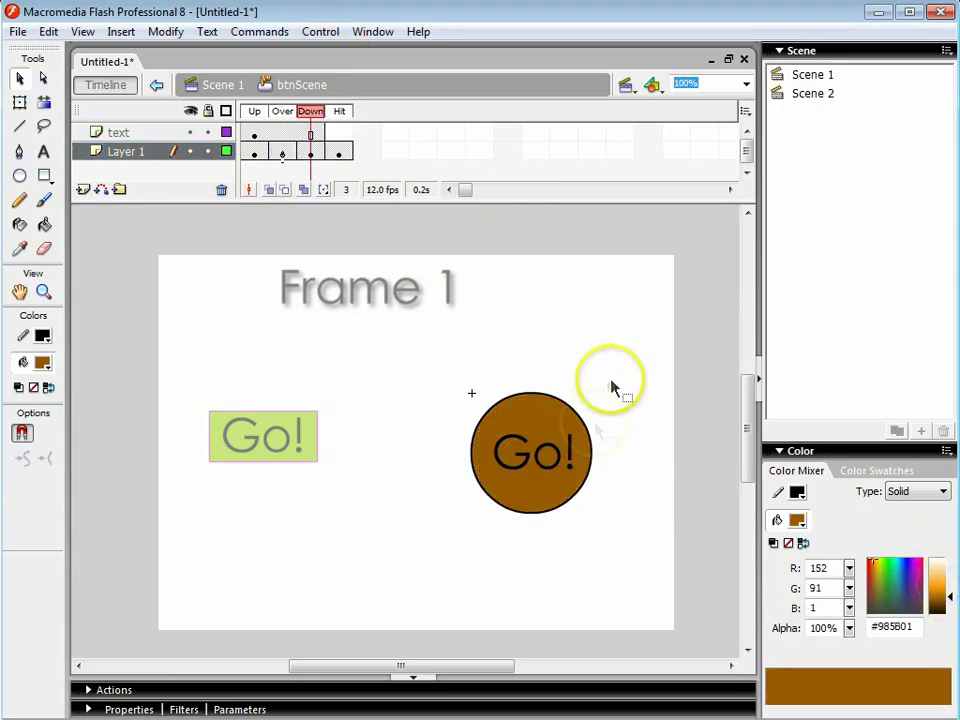
Paste the Go! text into a blank Down keyframe on the text layer and make it white.
left_click(284, 134)
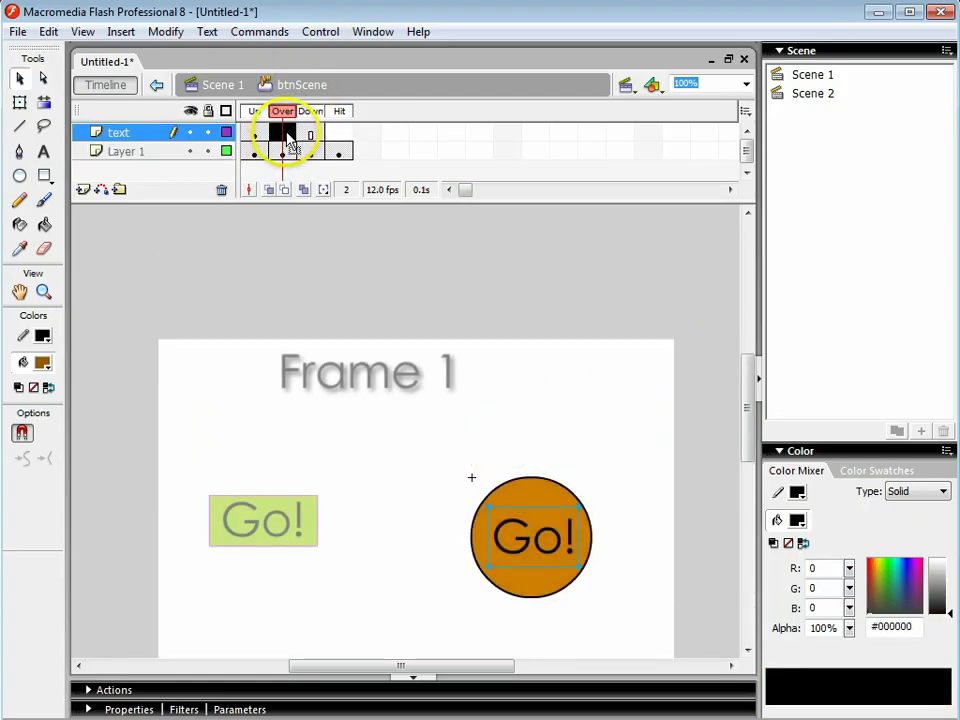
left_click(310, 134)
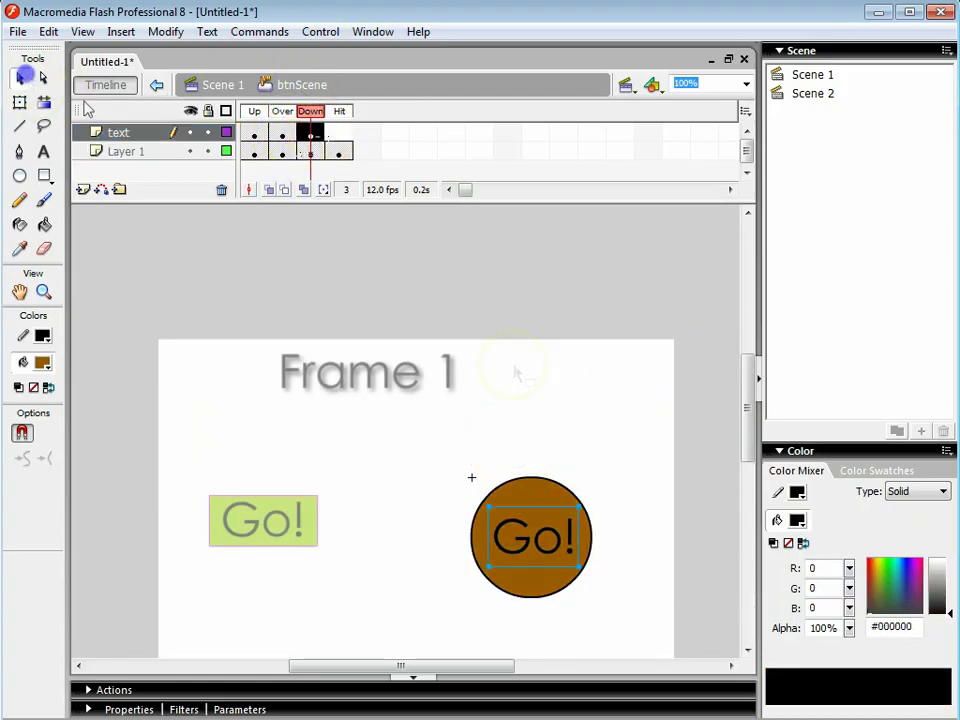
left_click(310, 133)
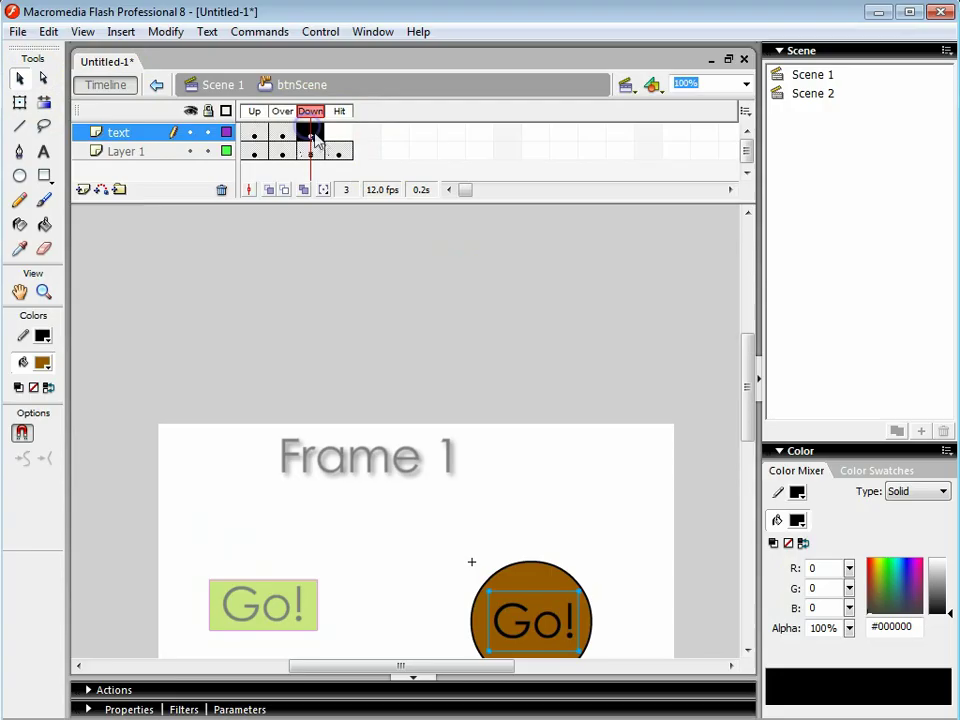
right_click(315, 140)
left_click(349, 190)
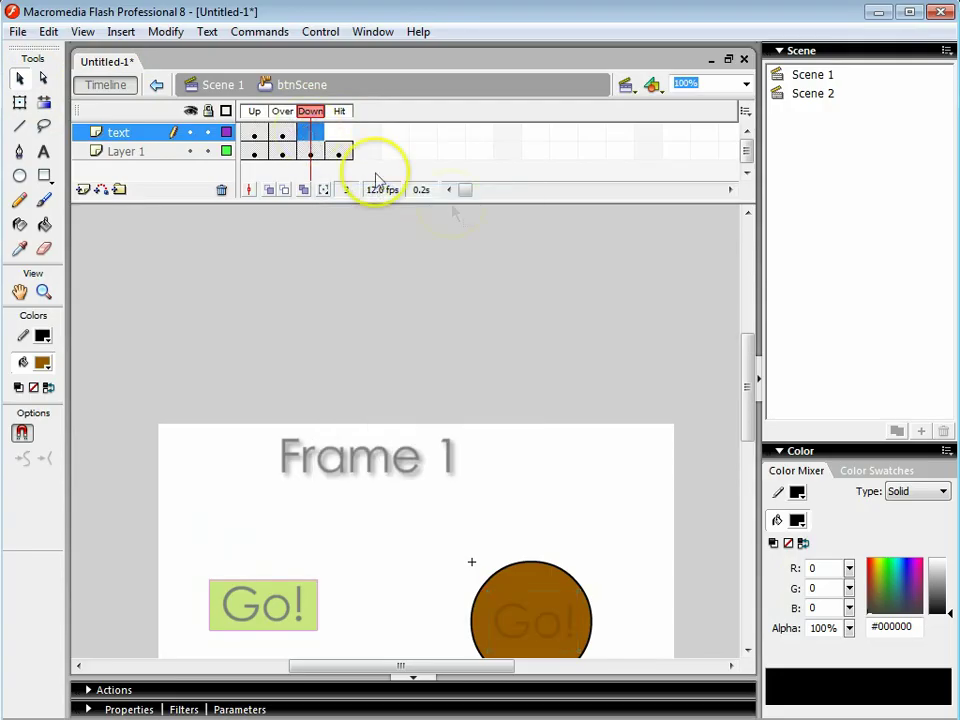
key("ctrl+shift+v")
left_click_drag(748, 392, 748, 435)
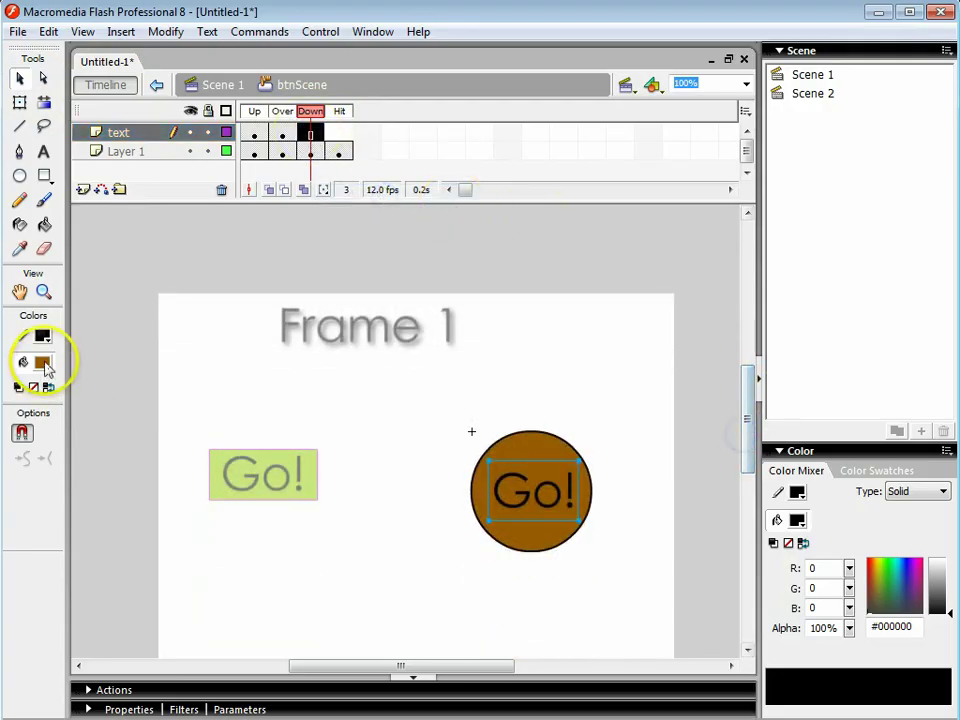
left_click(44, 365)
left_click(40, 463)
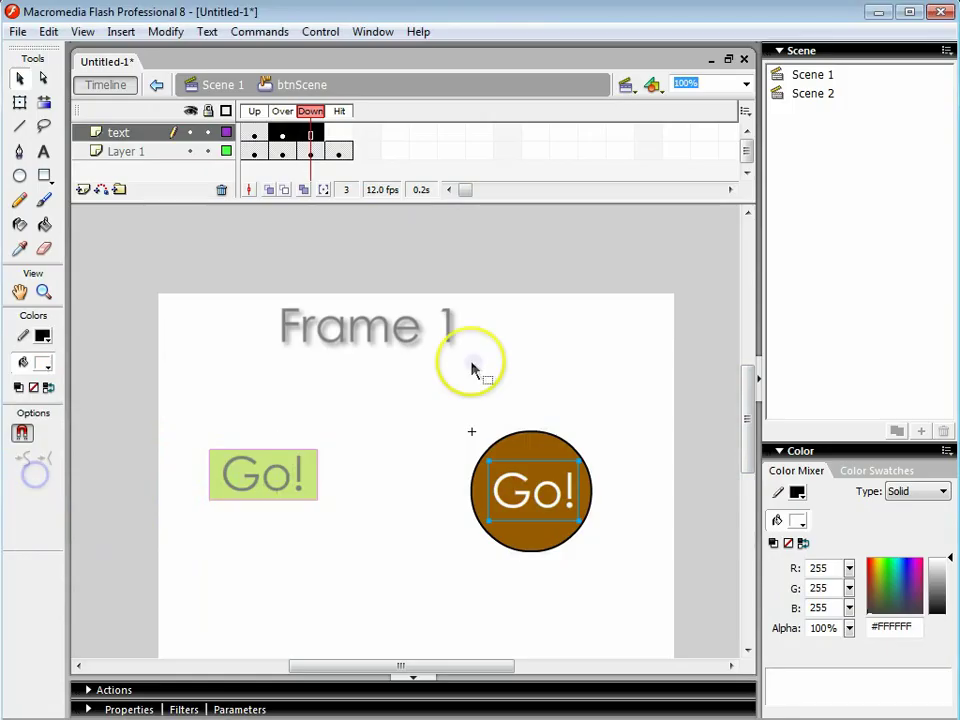
Preview the button's states on the timeline, then deselect the text.
left_click(307, 108)
key("Return")
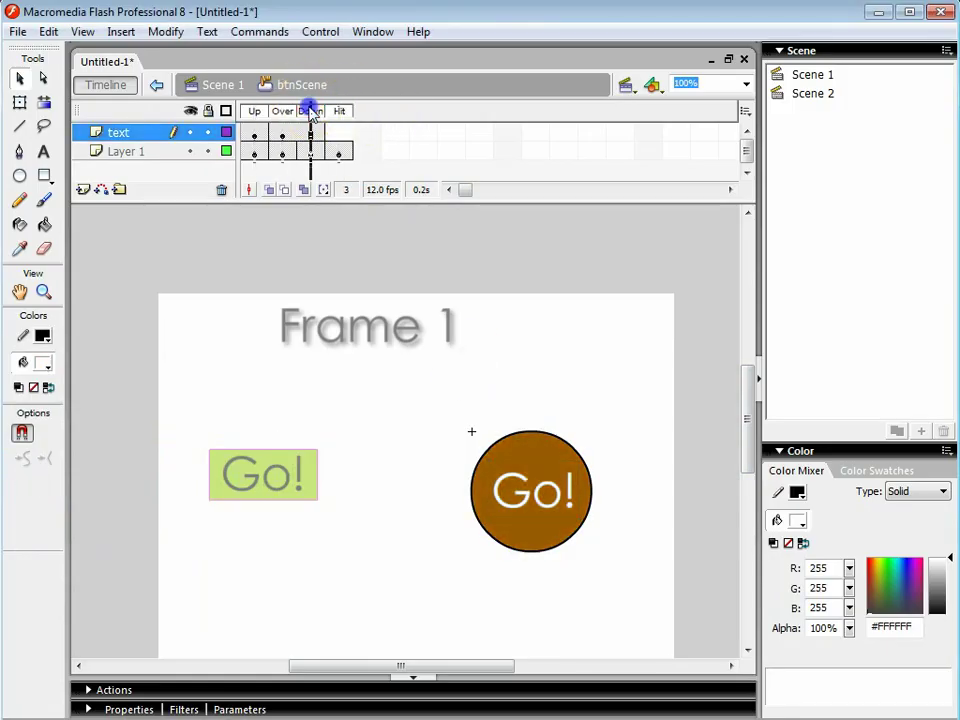
key("Return")
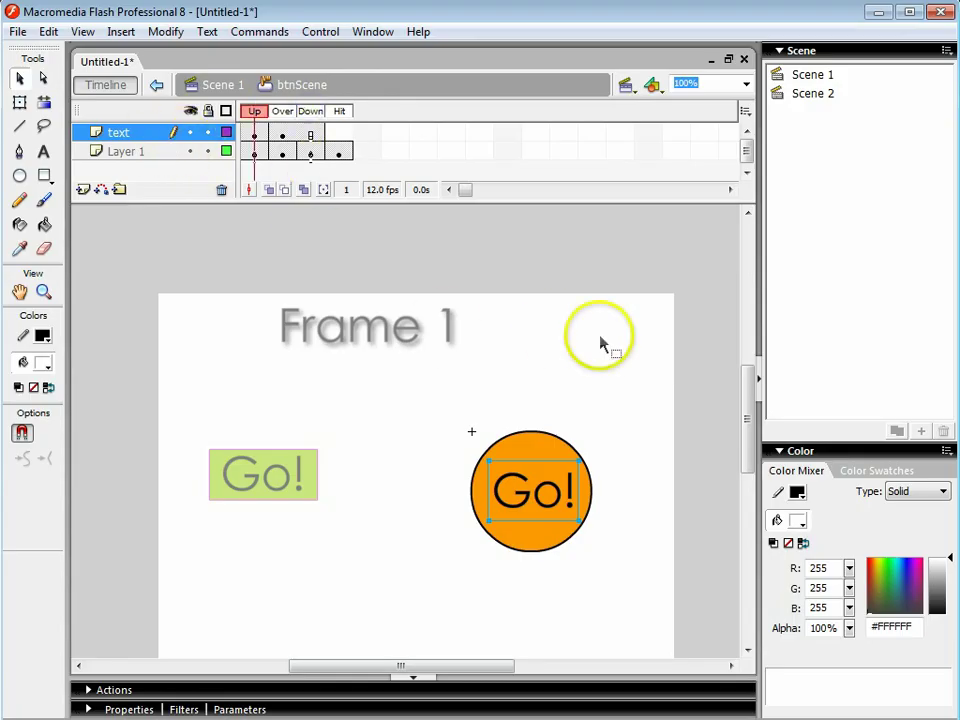
left_click(600, 342)
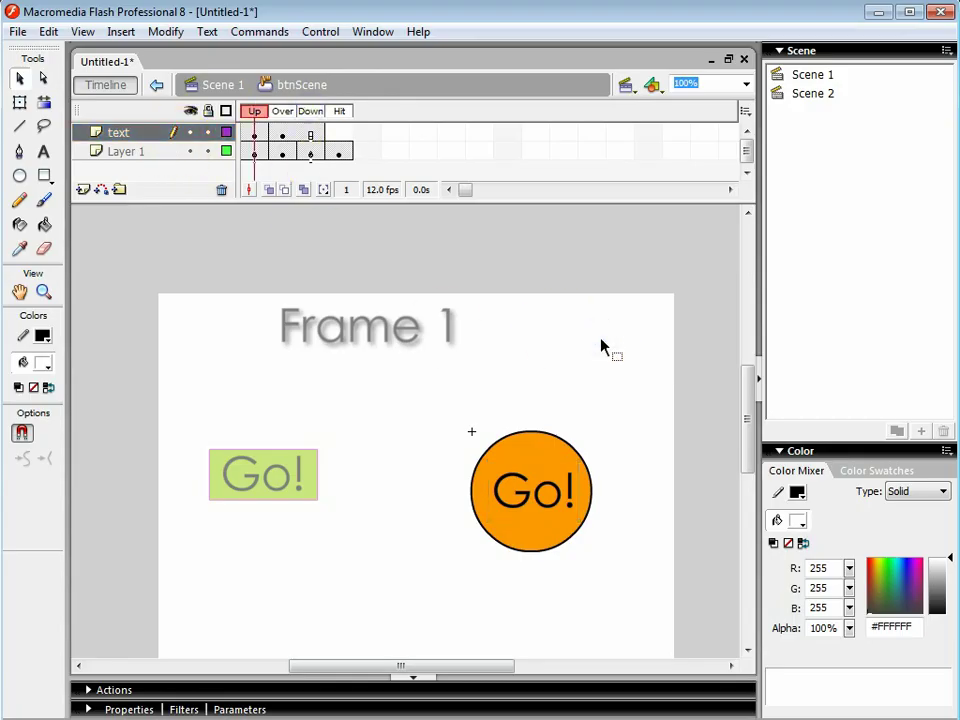
Back in Scene 1, add a second line '(Scene 1)' to the Frame 1 heading.
double_click(630, 262)
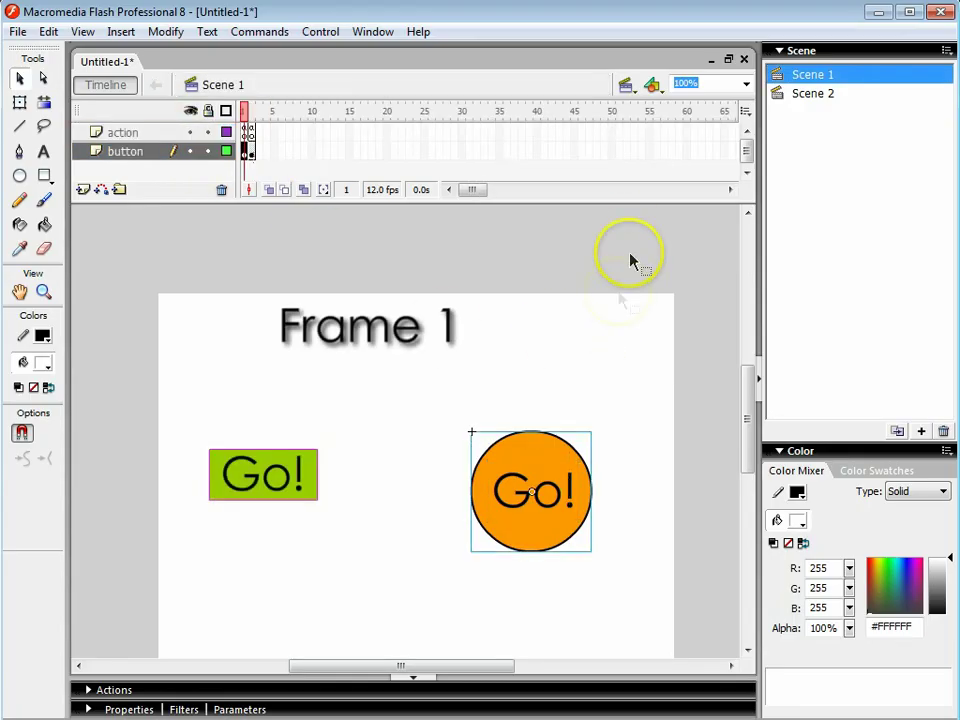
double_click(420, 332)
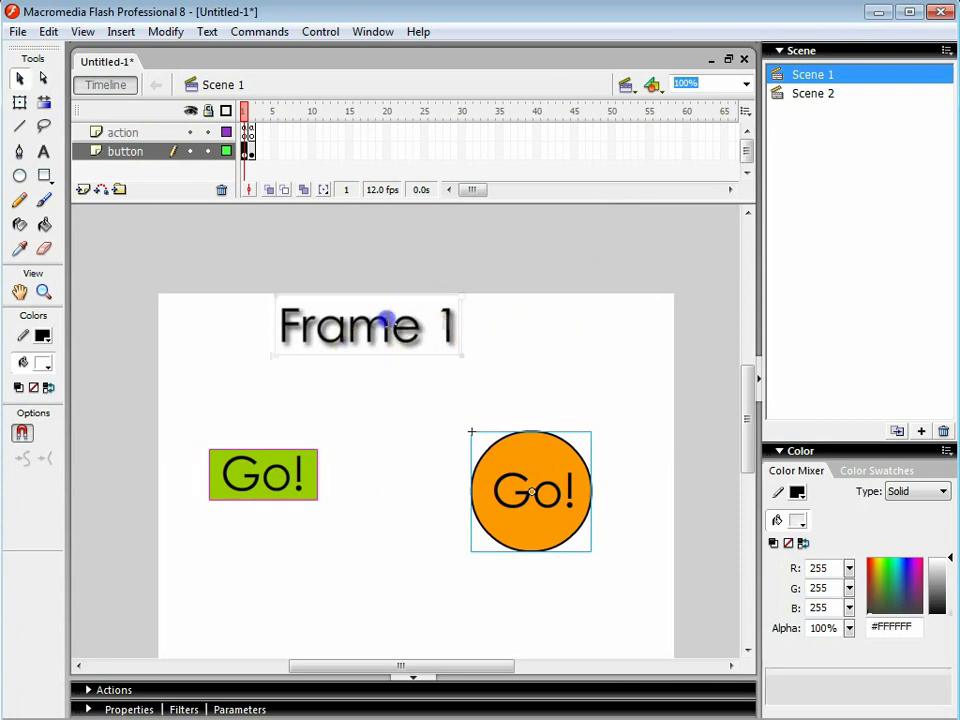
key("Return")
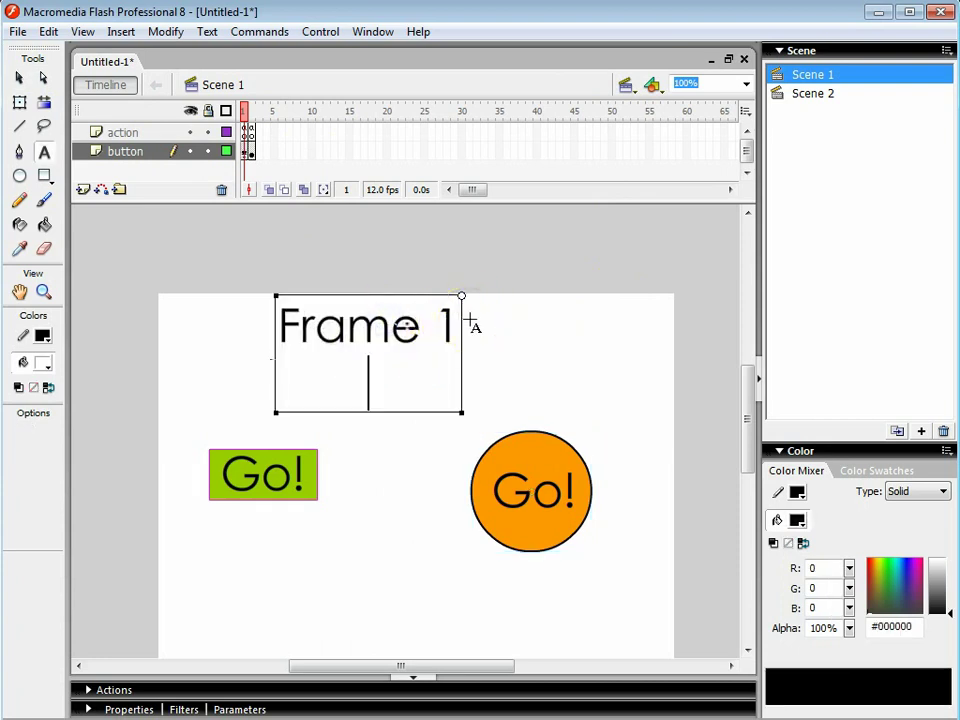
type("(Scene 1)")
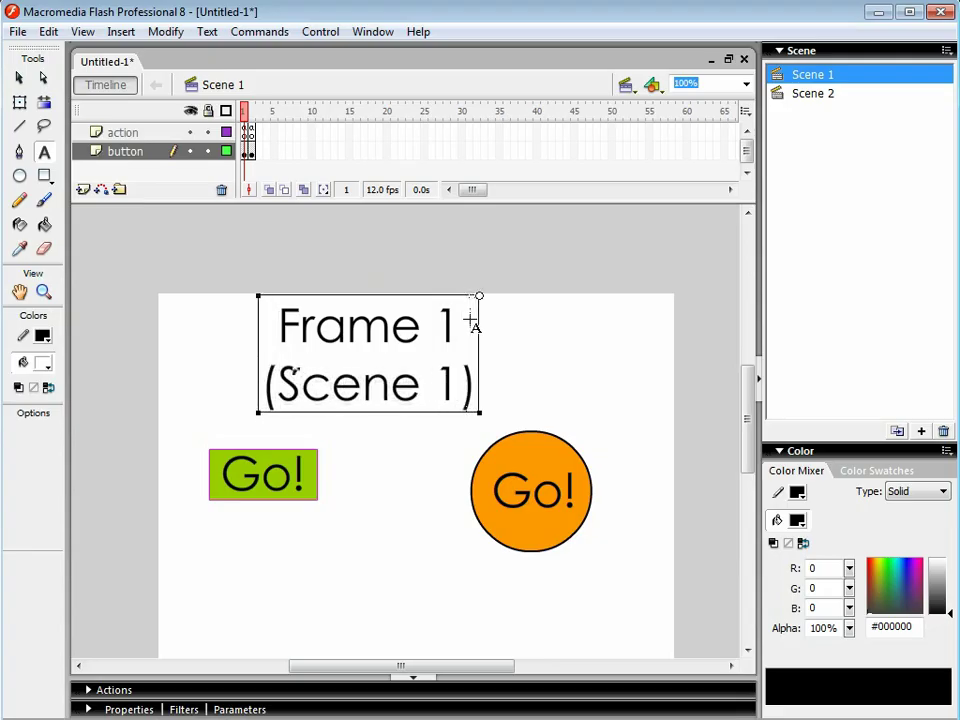
left_click(522, 316)
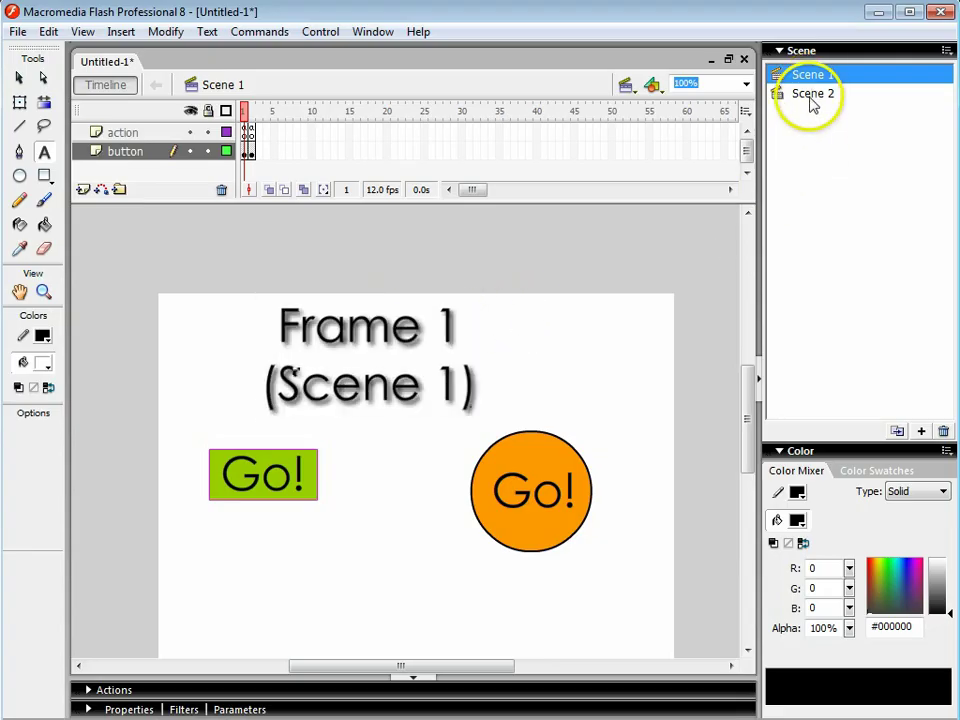
left_click(19, 77)
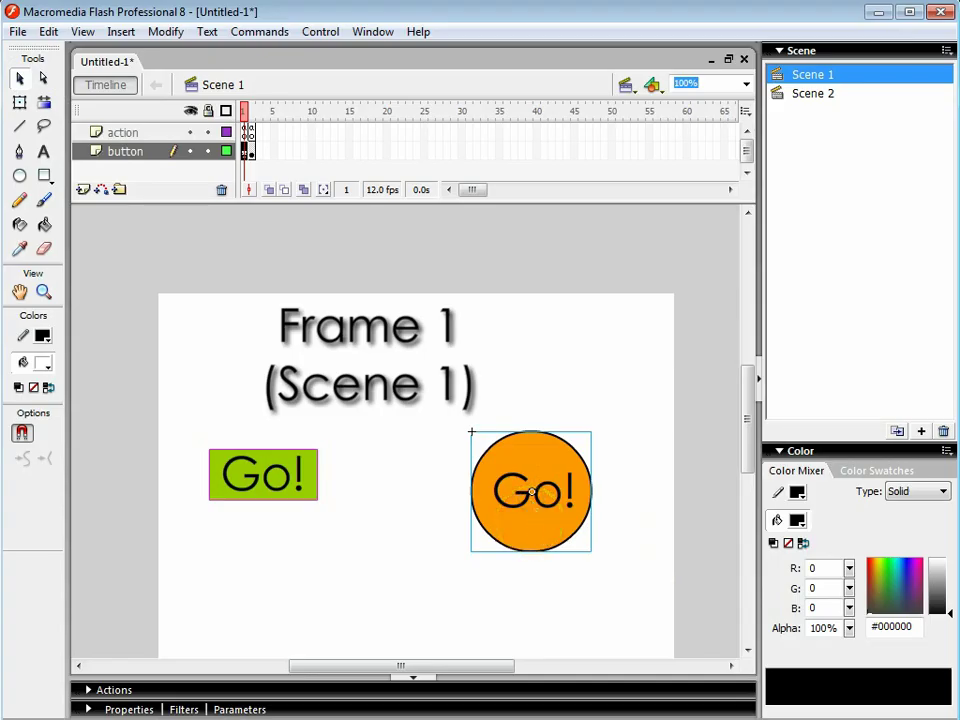
Paste the Go! button into Scene 2 and place it at the lower middle of the stage.
left_click(842, 96)
right_click(418, 429)
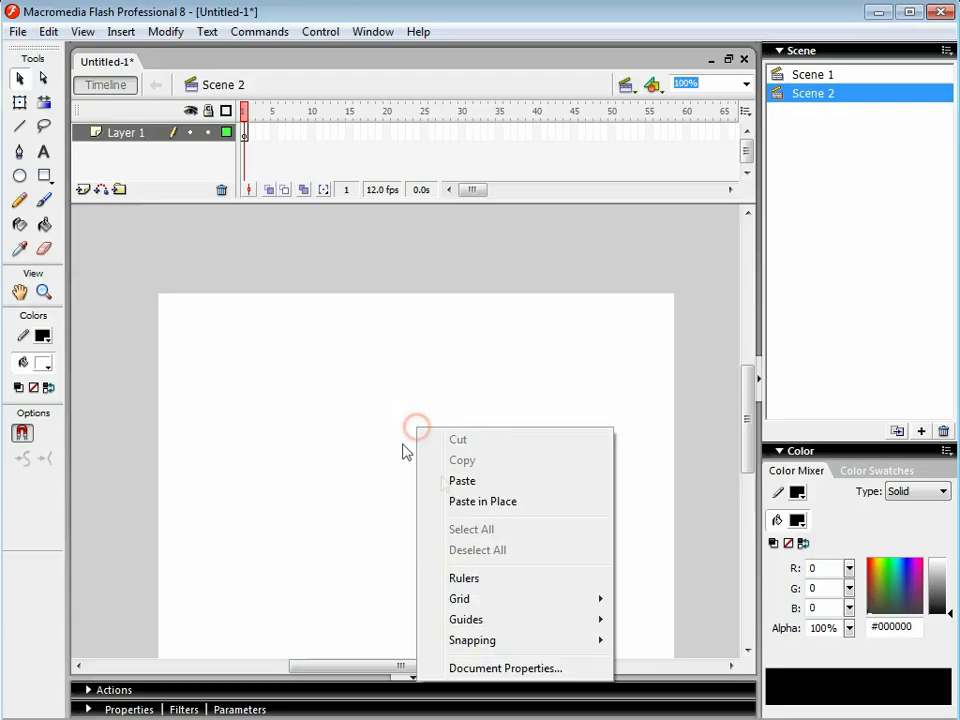
left_click(462, 481)
left_click_drag(410, 430, 444, 557)
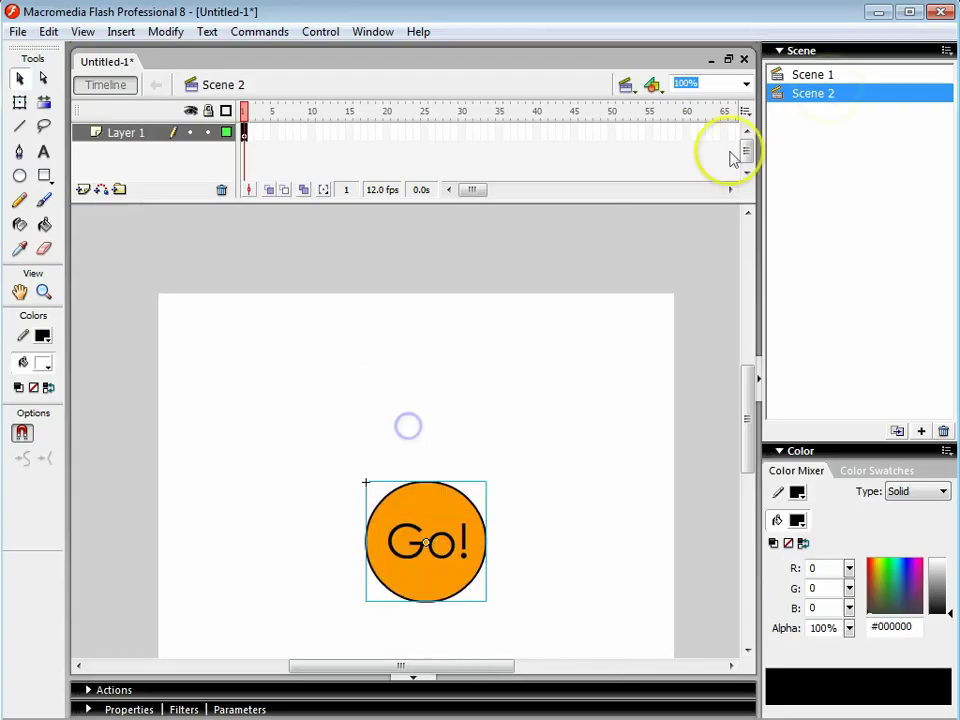
Copy the heading into Scene 2 above the button and change it to 'Frame 1 (Scene 2)'.
left_click(834, 74)
left_click(356, 382)
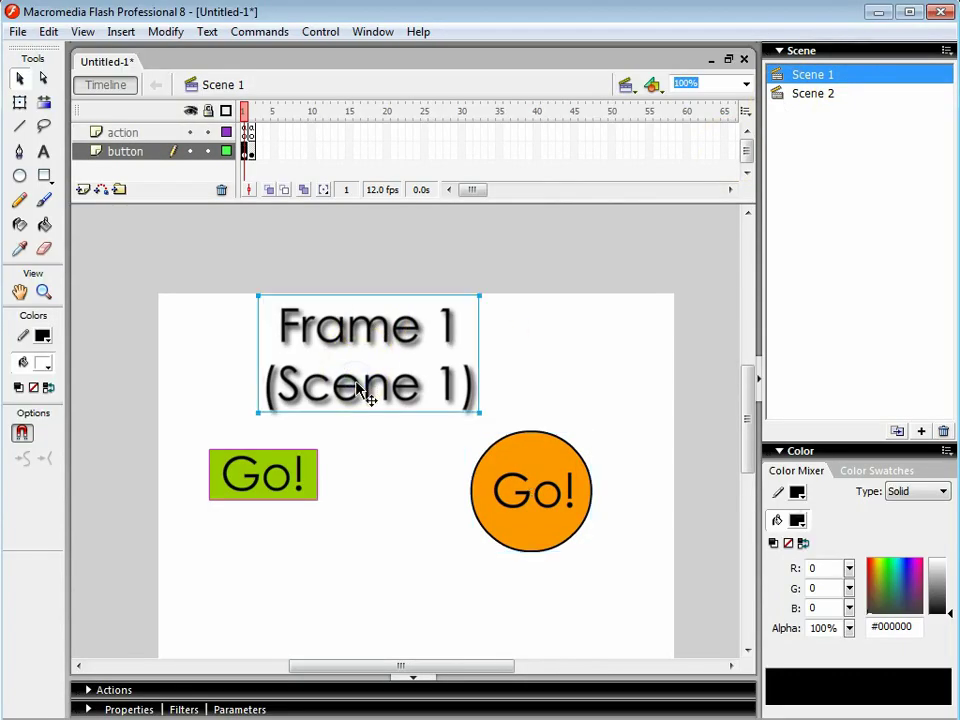
left_click(816, 94)
left_click(333, 376)
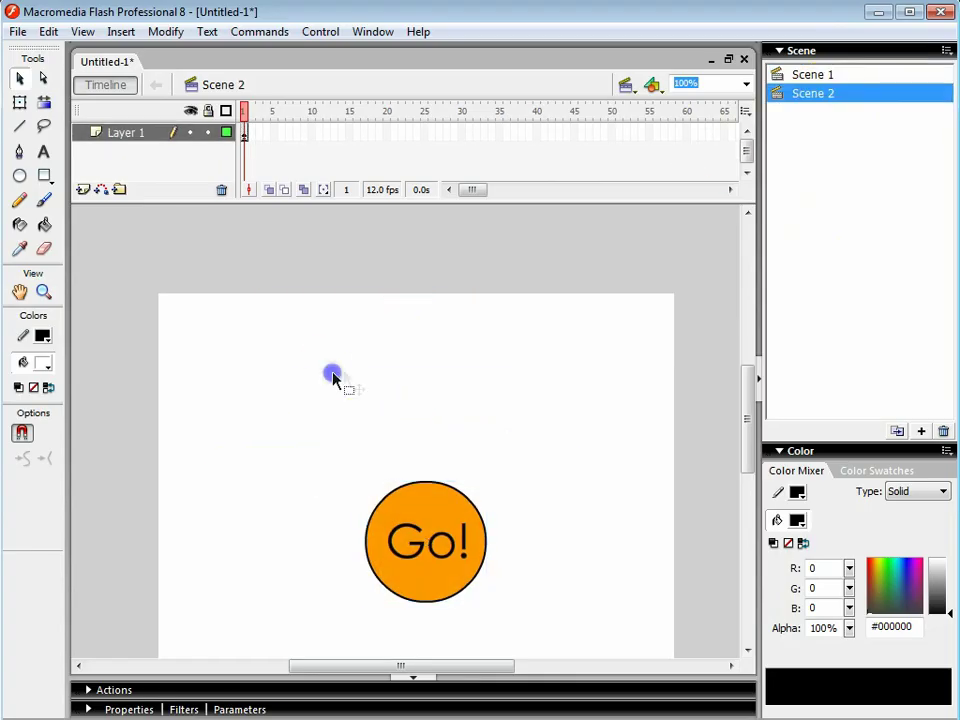
type("Frame 1 (Scene 1)")
left_click_drag(369, 399, 376, 336)
double_click(476, 378)
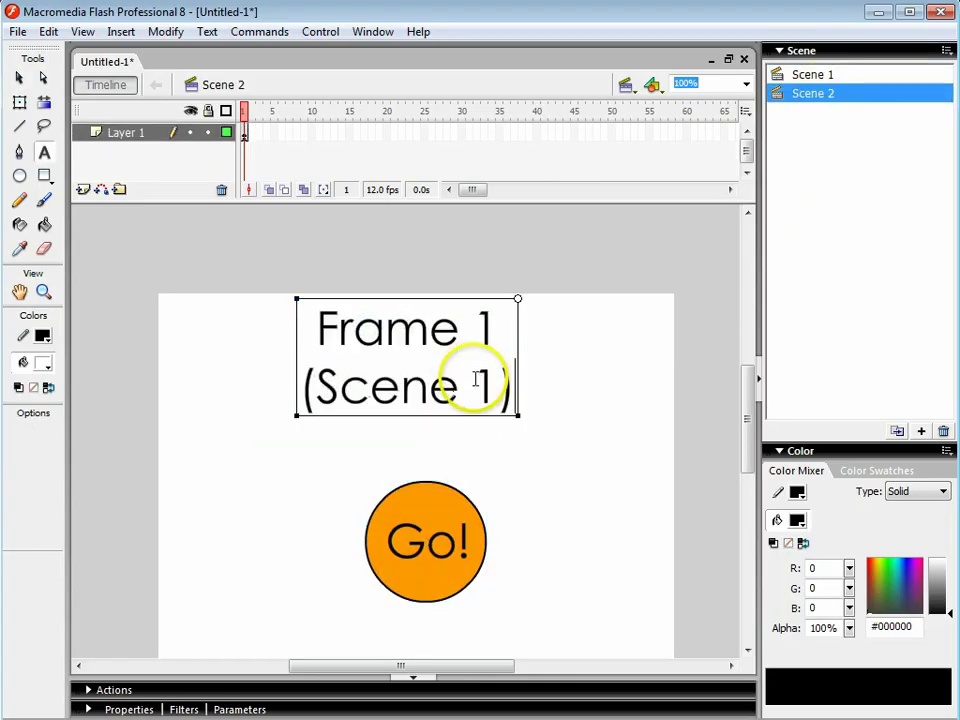
double_click(478, 381)
type("2")
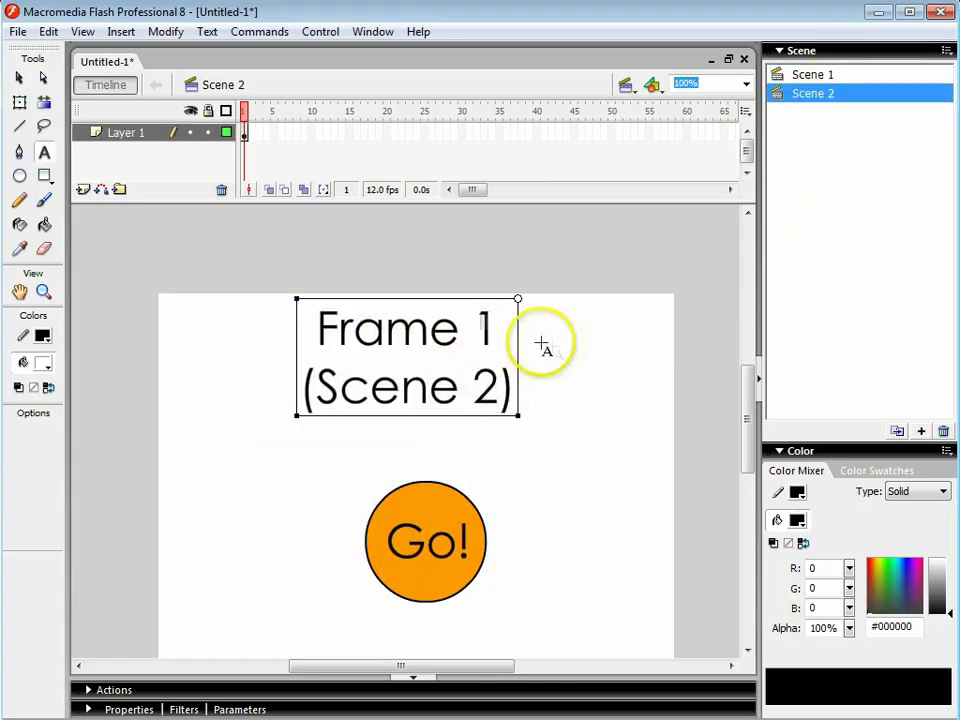
In Scene 1, add a new layer above the action layer and label its frame 1 'frame1'.
left_click(812, 74)
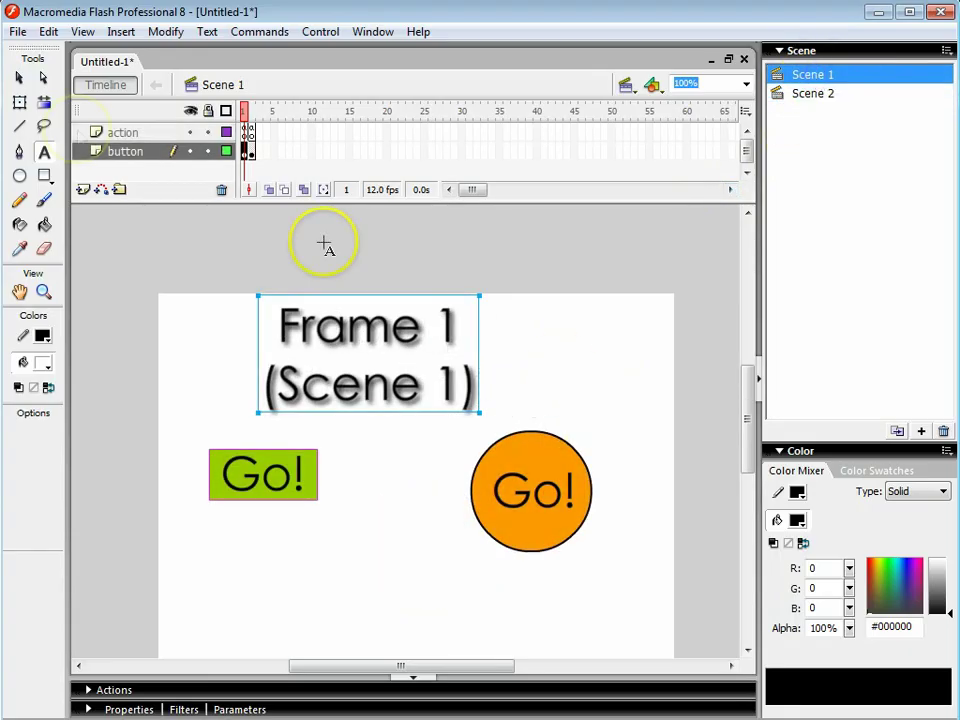
left_click(19, 77)
left_click(596, 393)
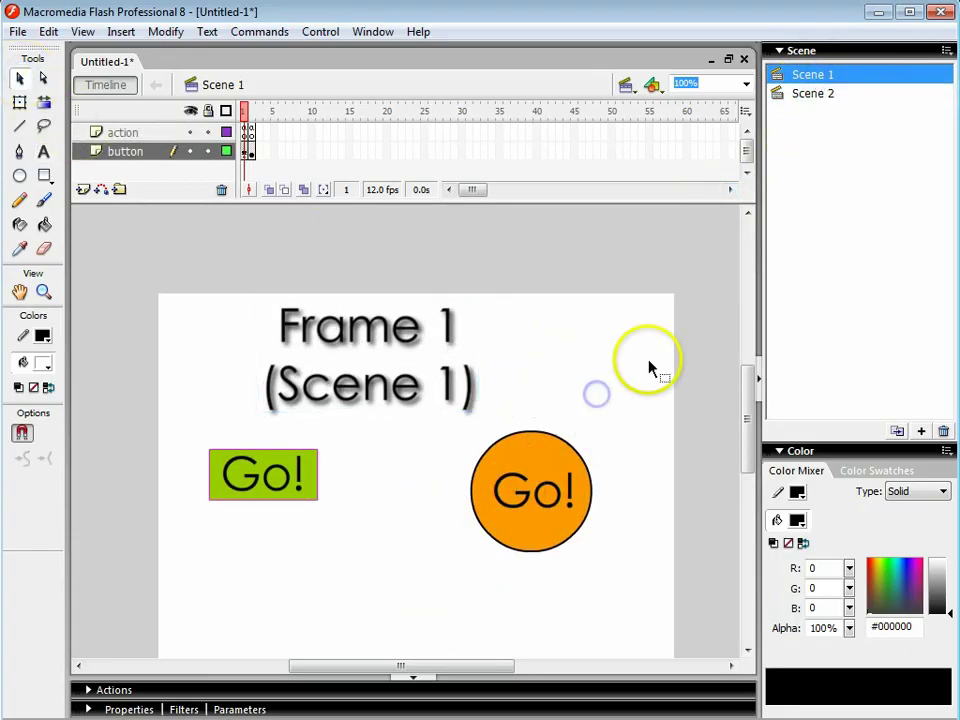
left_click(140, 132)
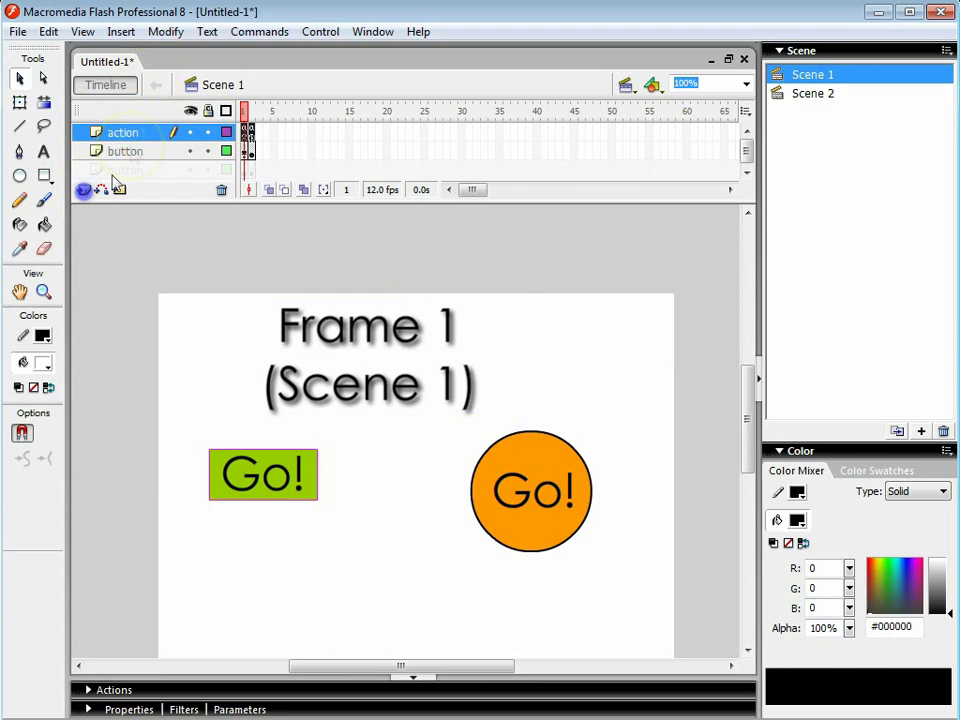
left_click(130, 138)
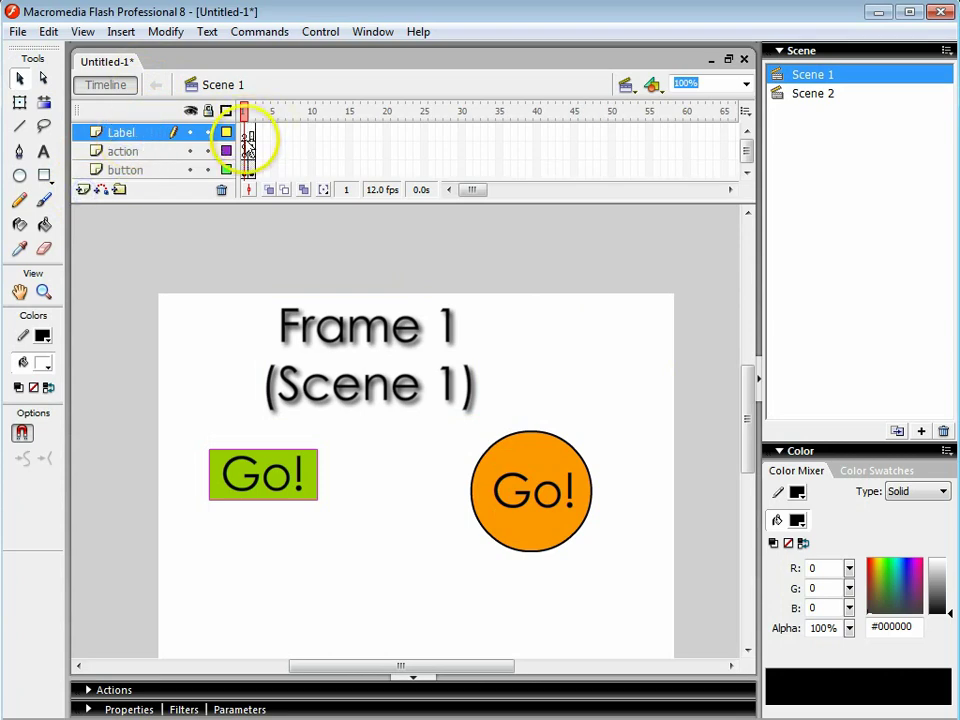
left_click(125, 709)
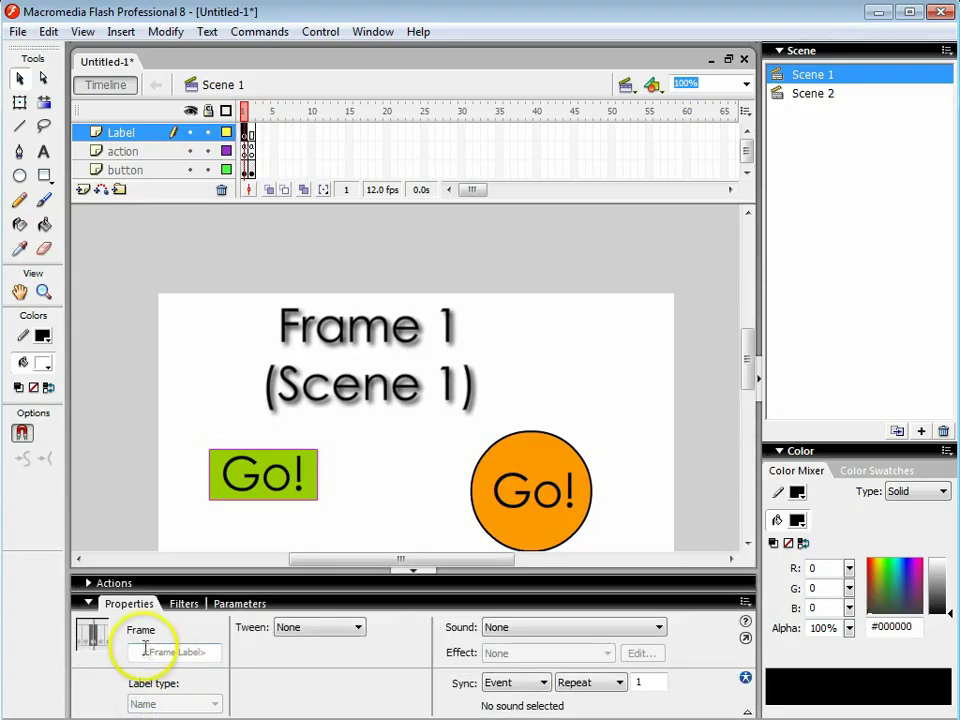
left_click(178, 653)
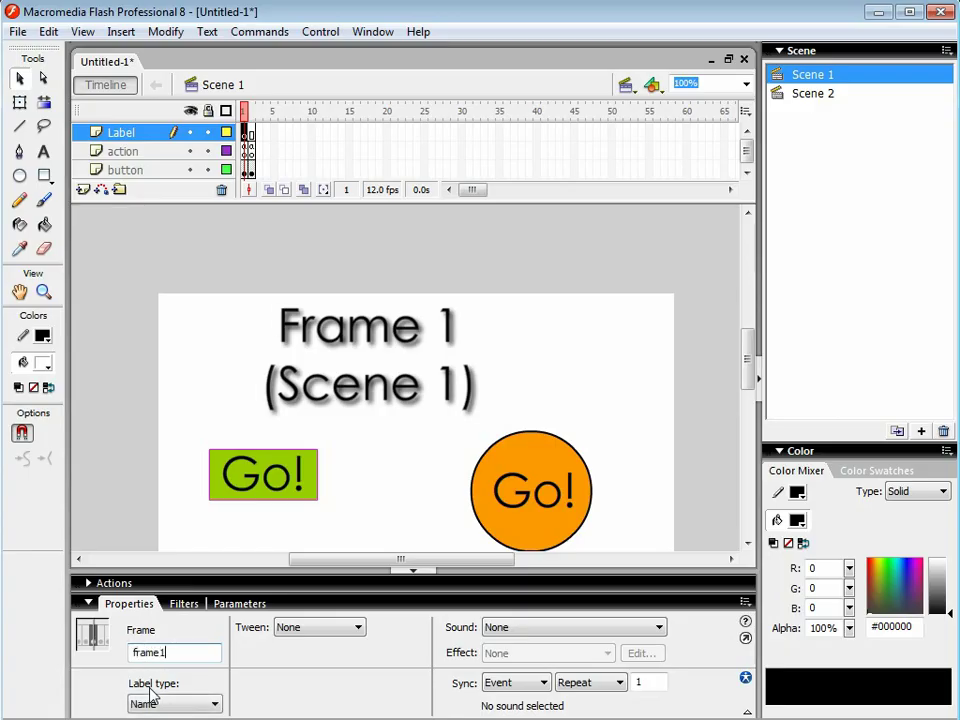
In Scene 2, add a Label layer with frame 1 labelled 'Hippo', then another layer above it.
left_click(806, 96)
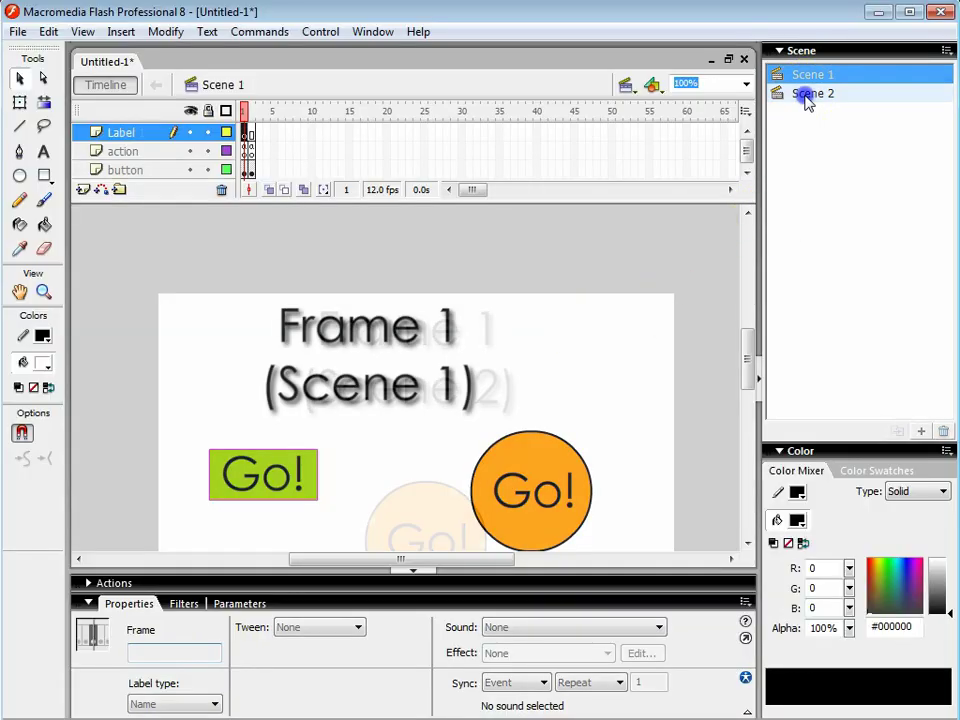
left_click(83, 189)
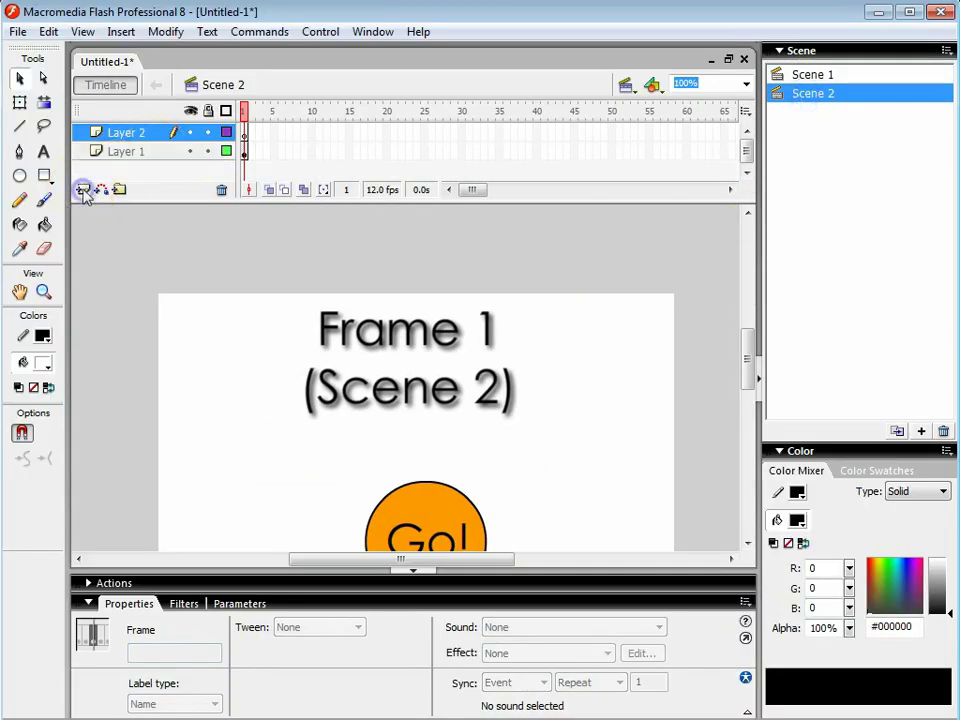
double_click(141, 134)
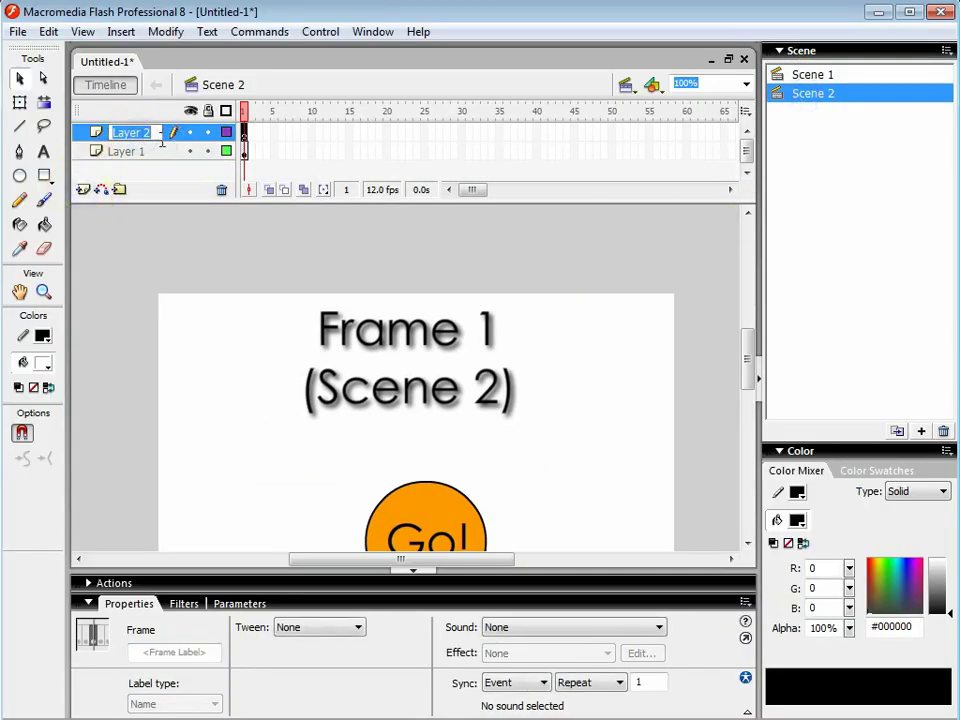
key("Return")
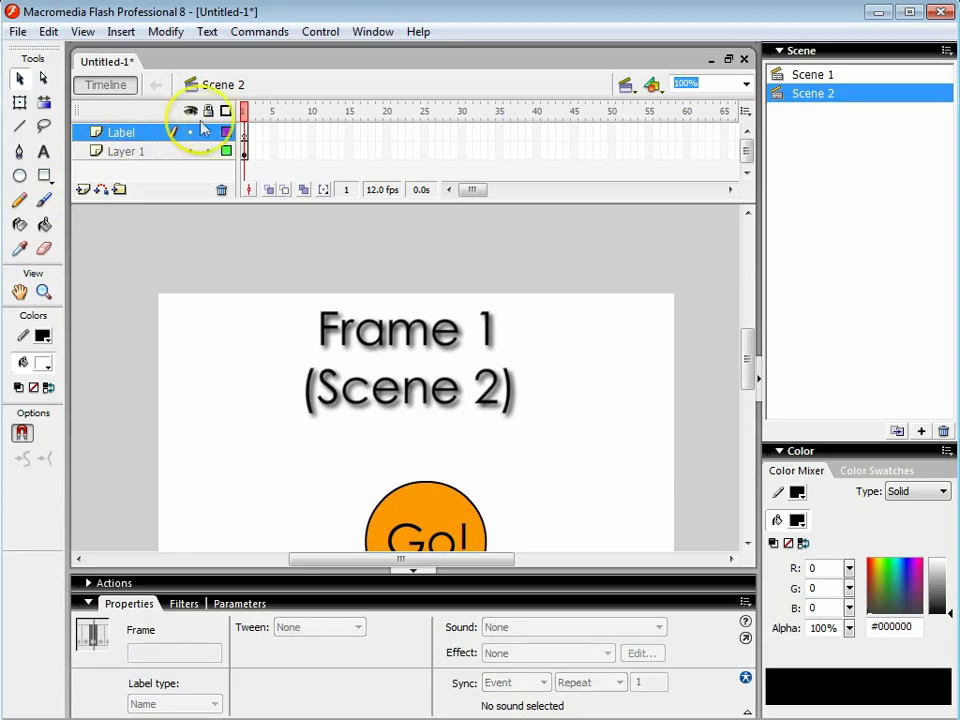
left_click(244, 133)
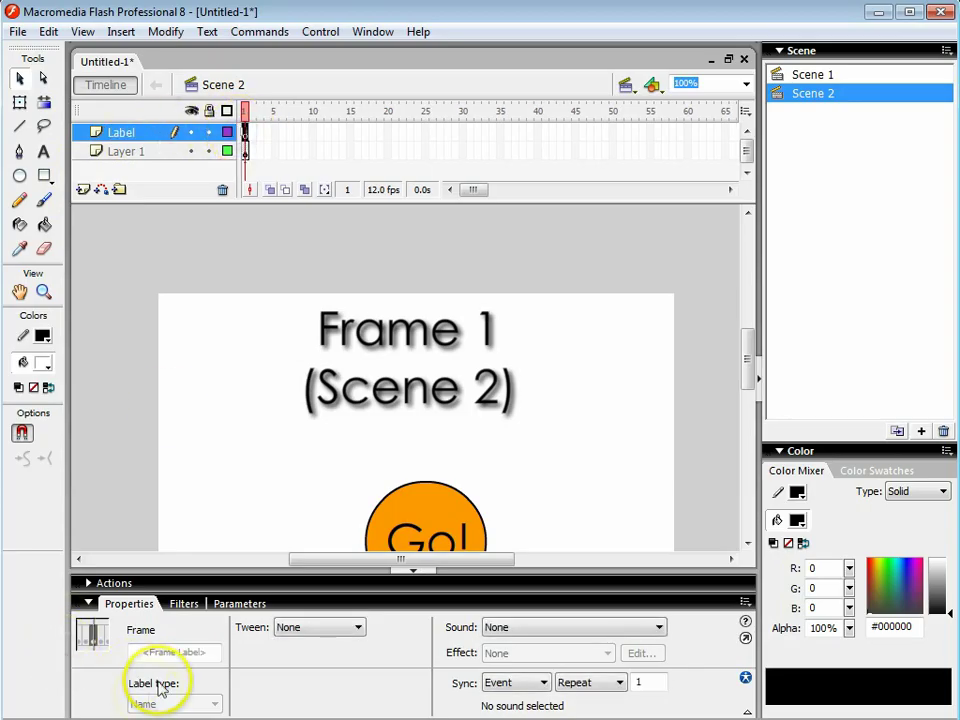
left_click(173, 653)
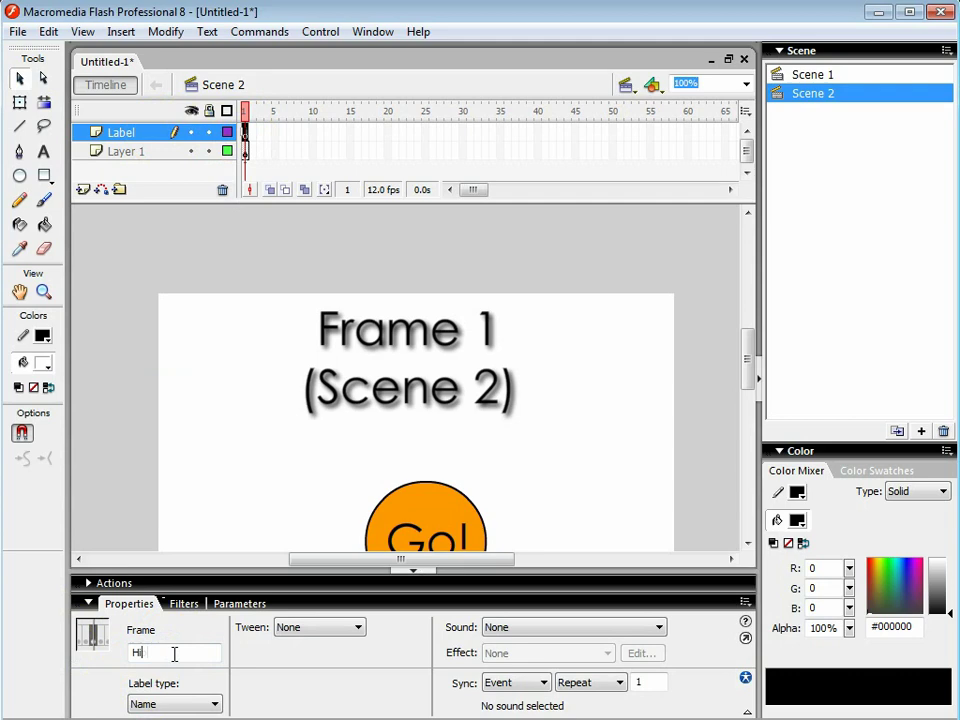
left_click(128, 285)
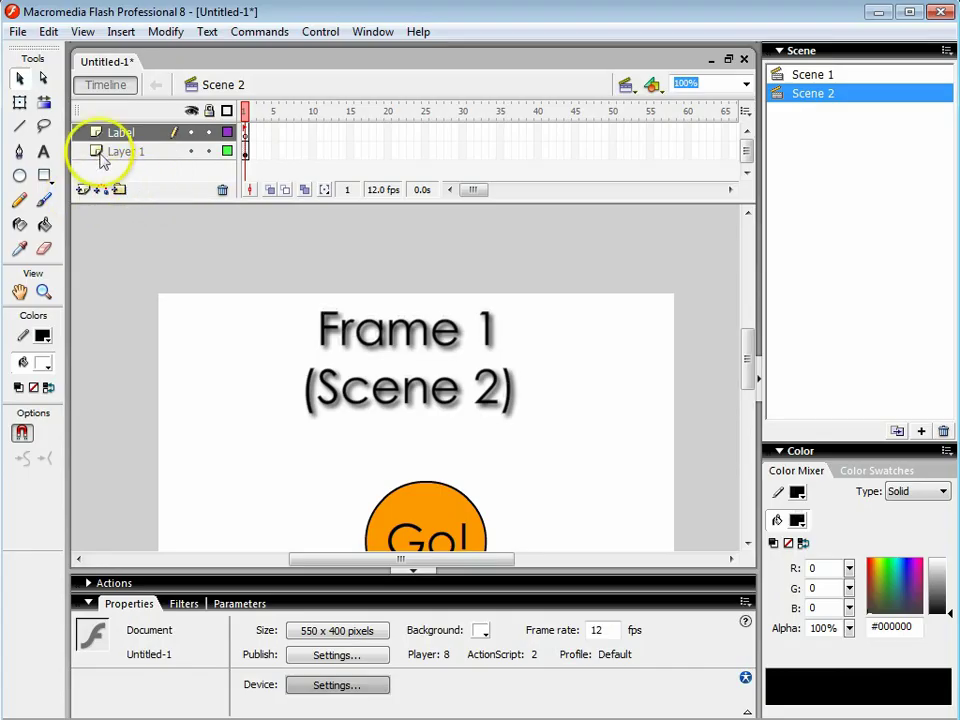
left_click(83, 189)
Rename Layer 3 to 'actions', script stop() on its frame 1, and verify the Hippo label.
double_click(128, 133)
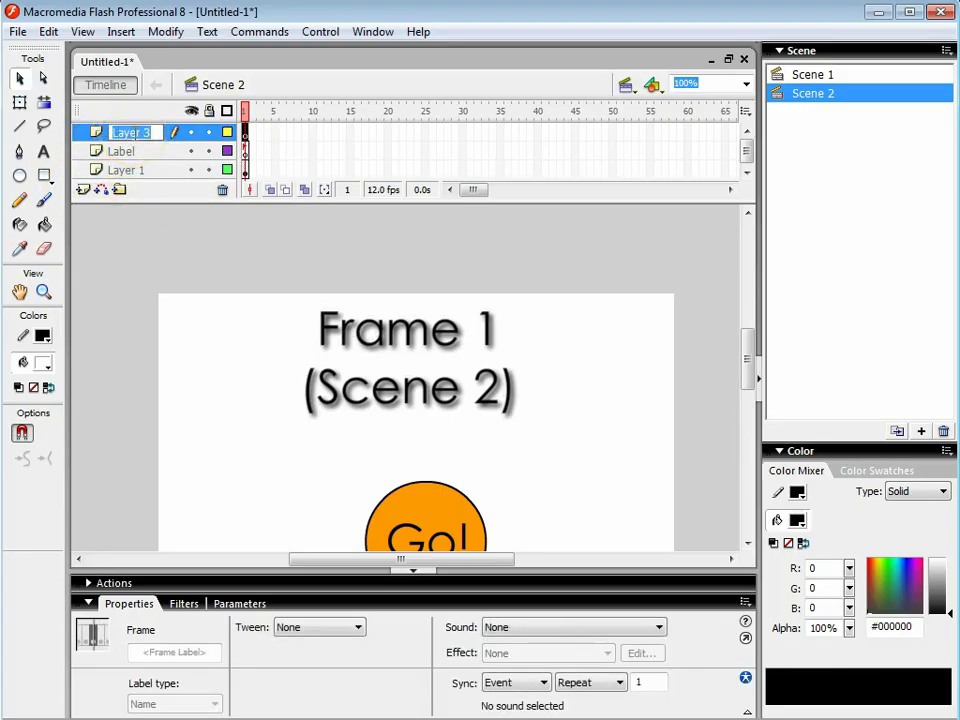
type("actions")
key("Return")
left_click(246, 131)
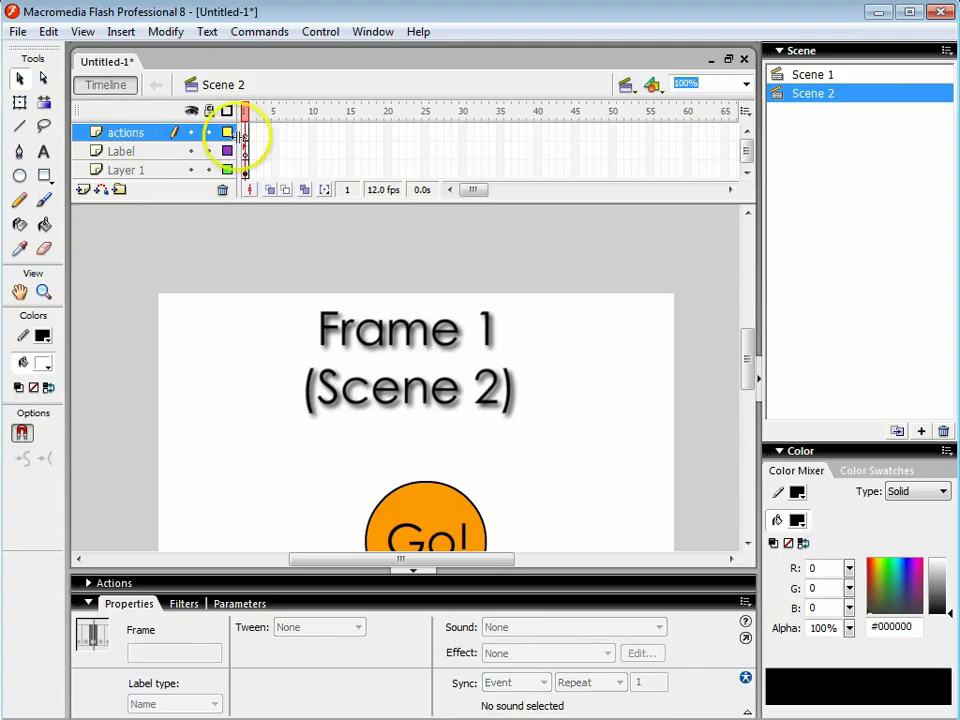
left_click(90, 581)
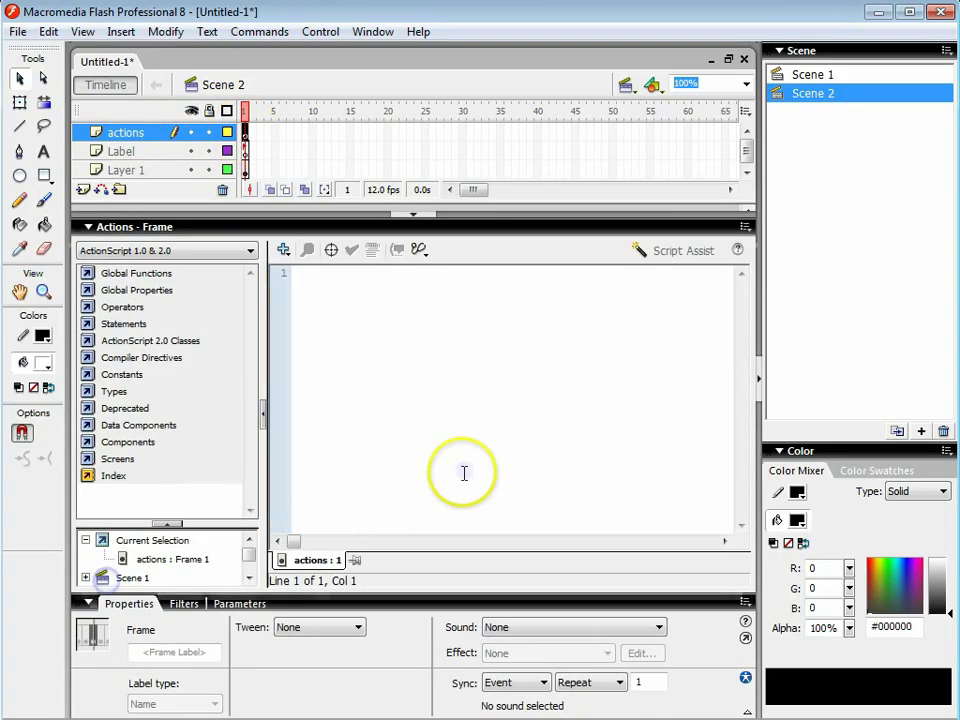
type("stop();")
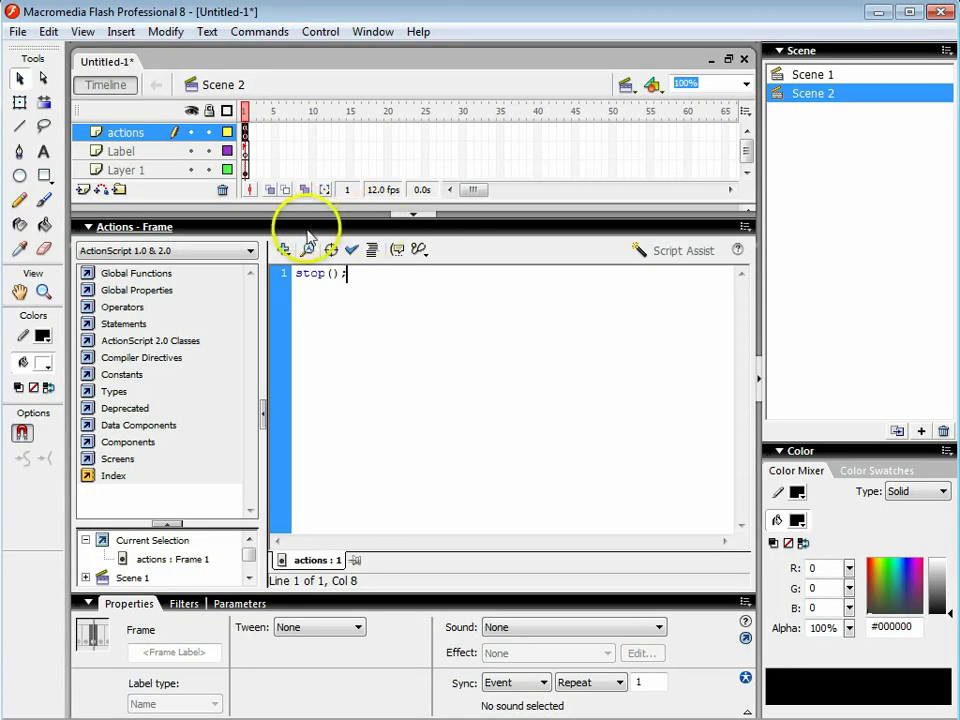
key("F9")
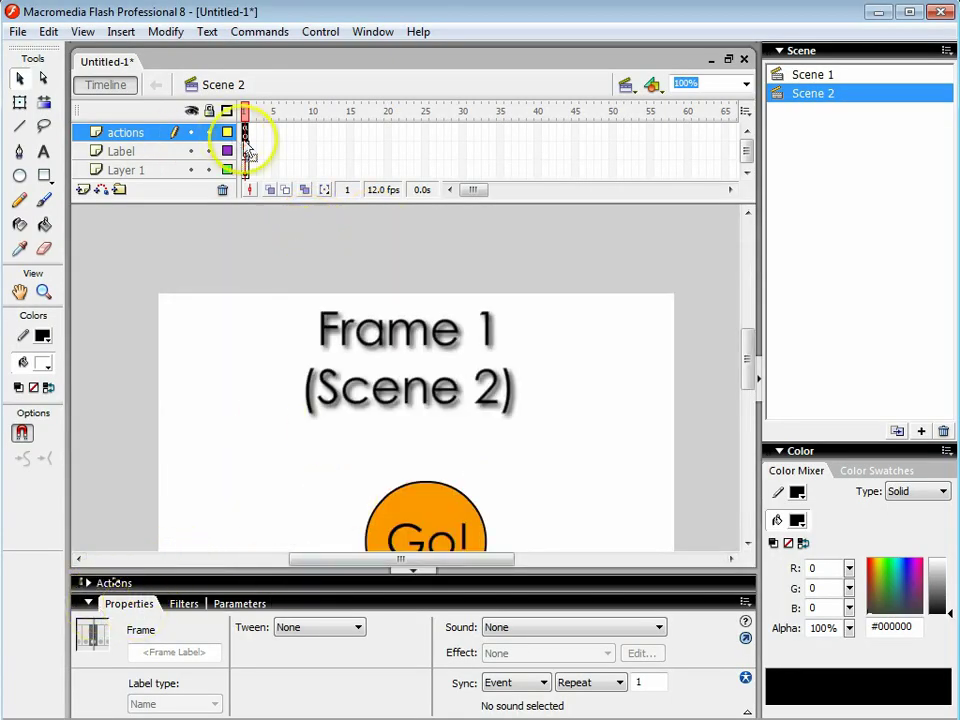
left_click(245, 151)
left_click(141, 653)
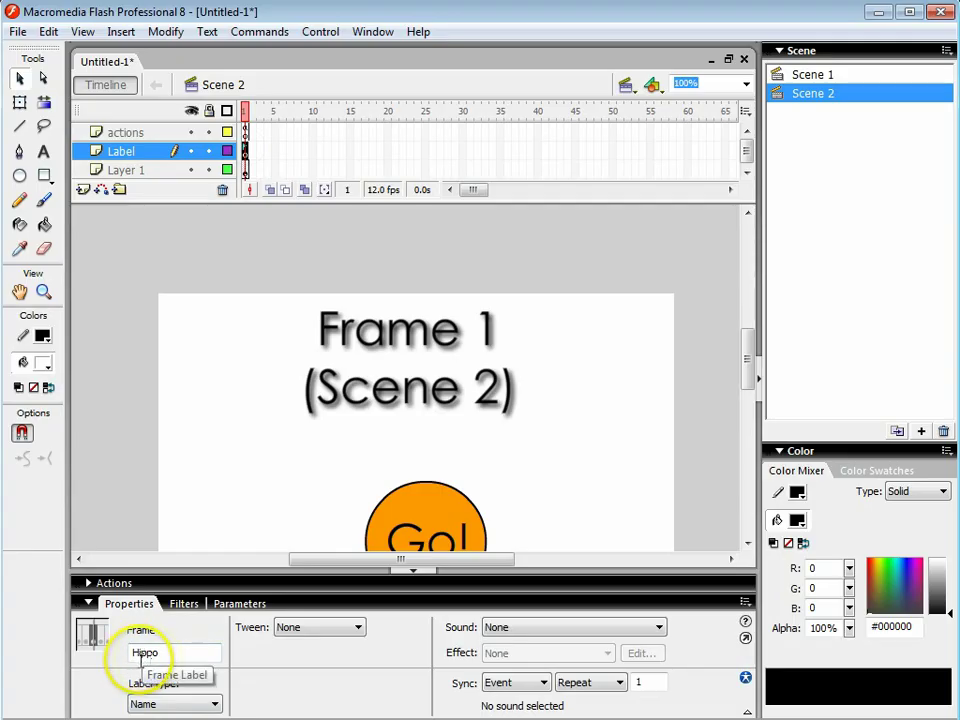
left_click(89, 605)
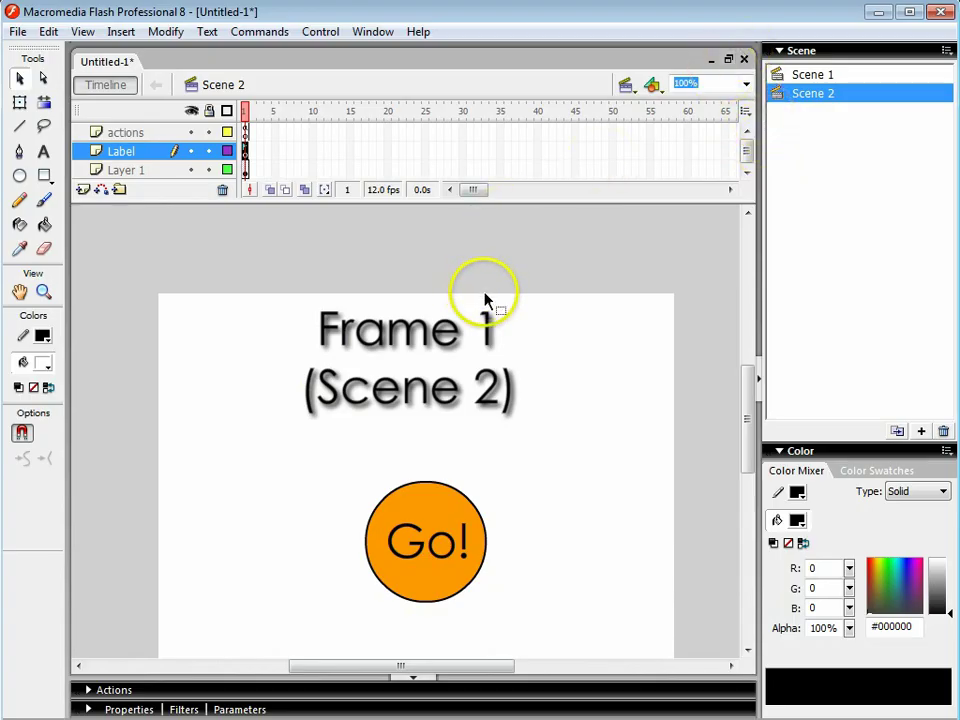
Script Scene 1's Go! button with on(press){ _root.gotoAndPlay("Hippo"); }.
left_click(811, 76)
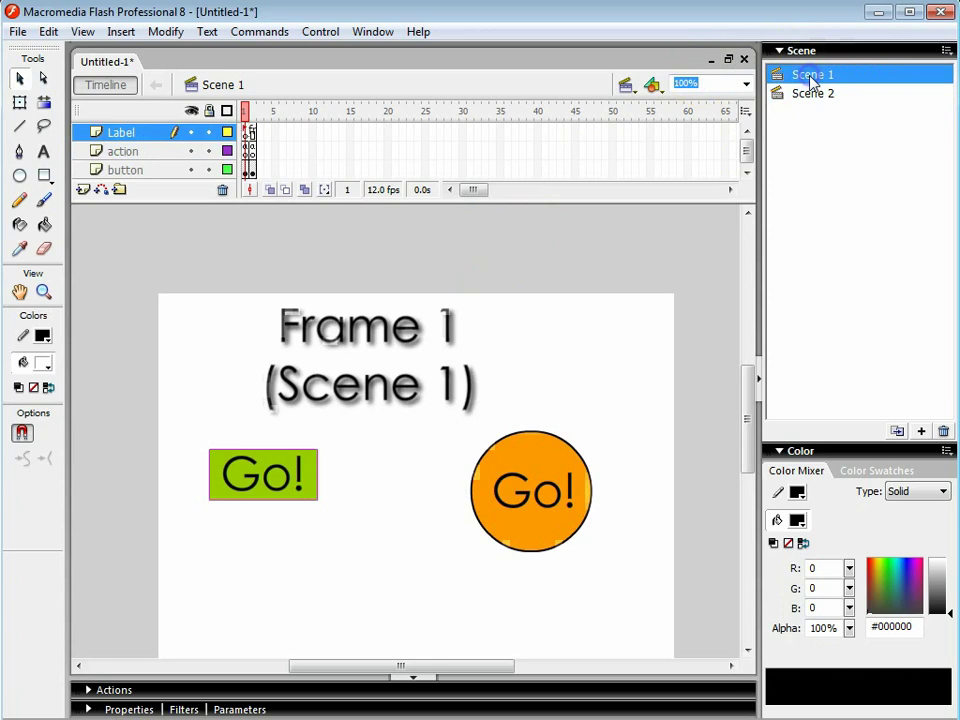
left_click(580, 500)
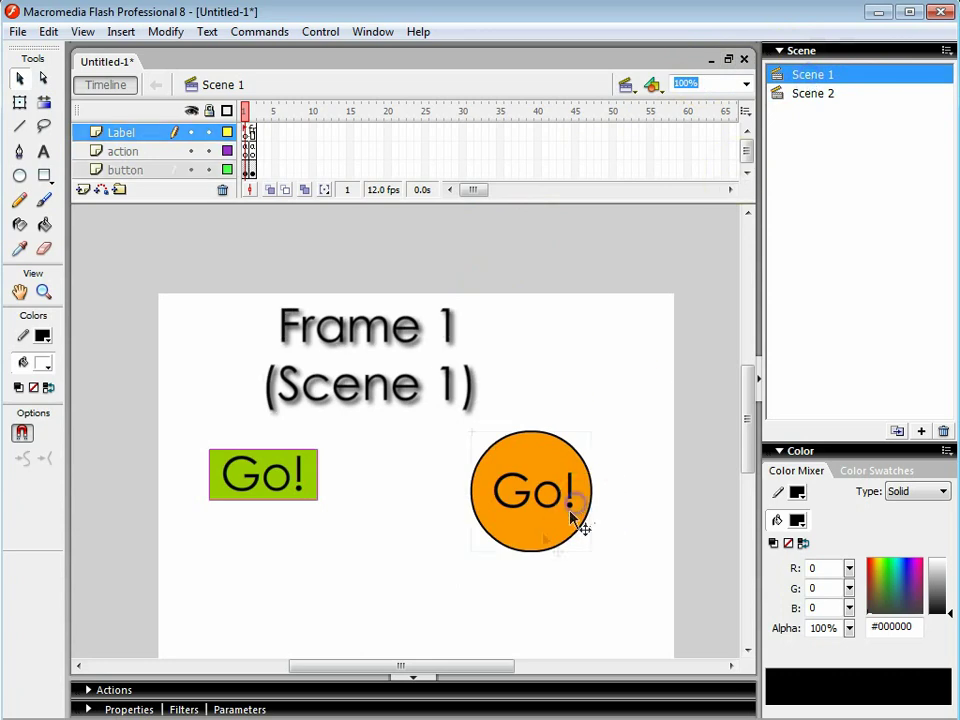
left_click(113, 690)
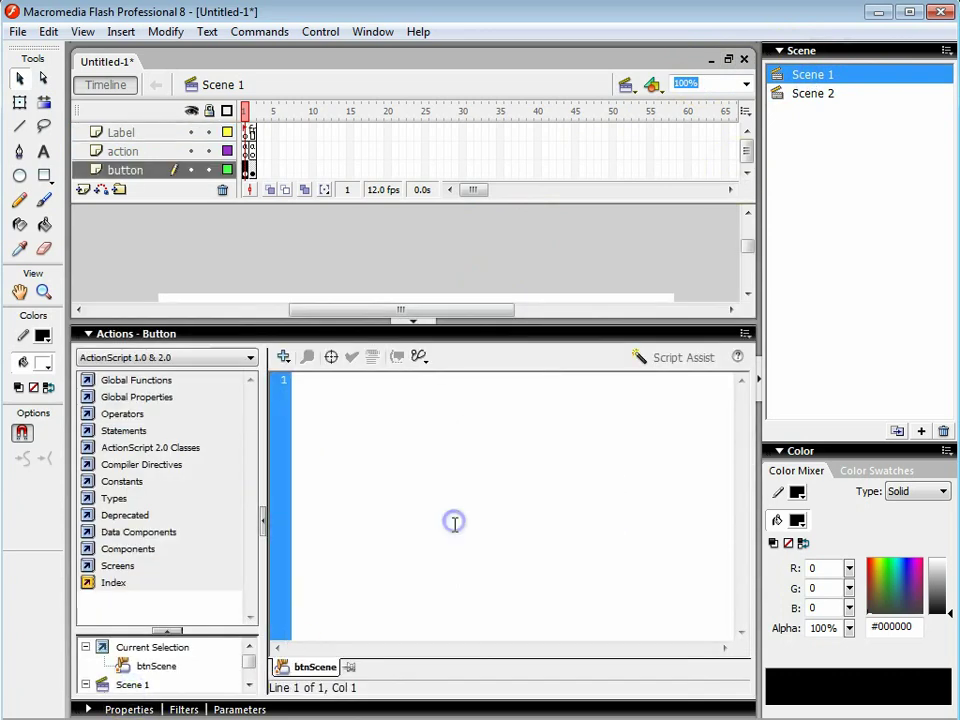
type("on")
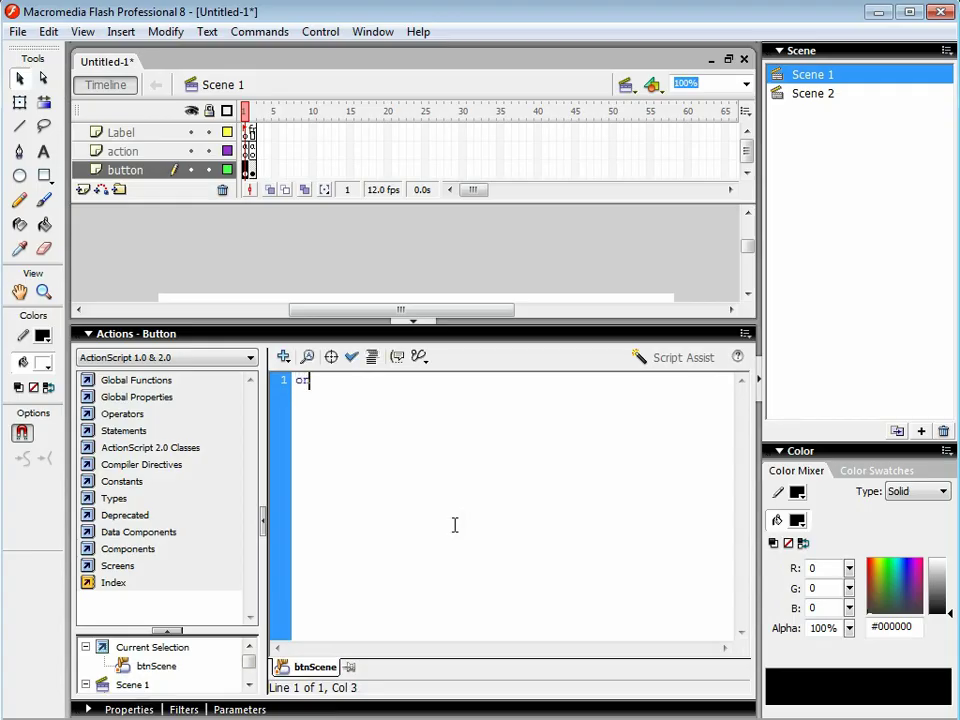
type("(press){")
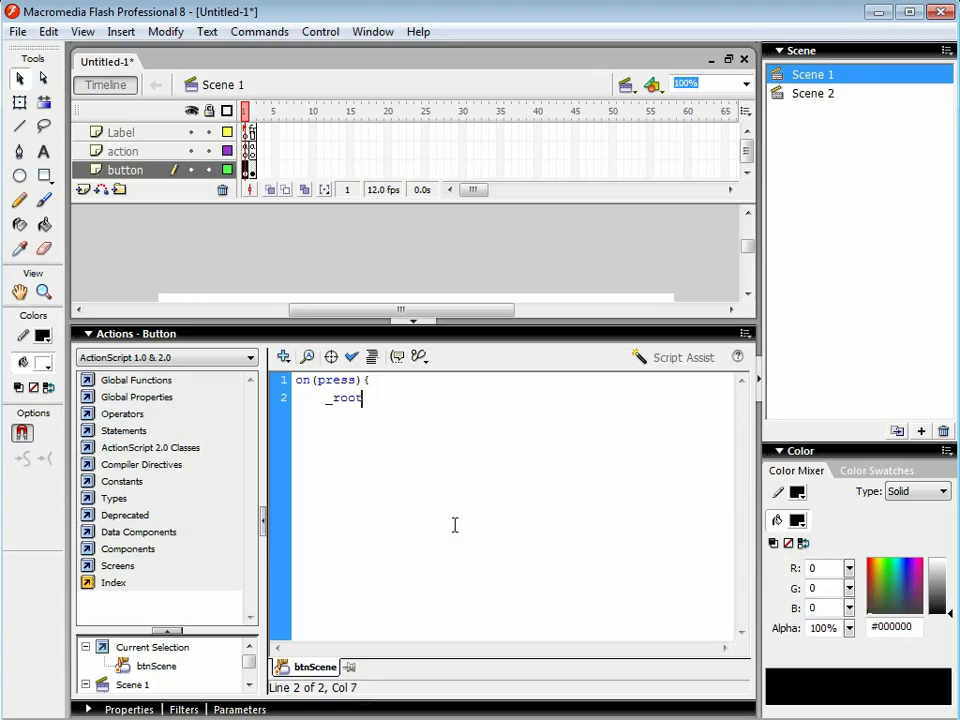
type(".go")
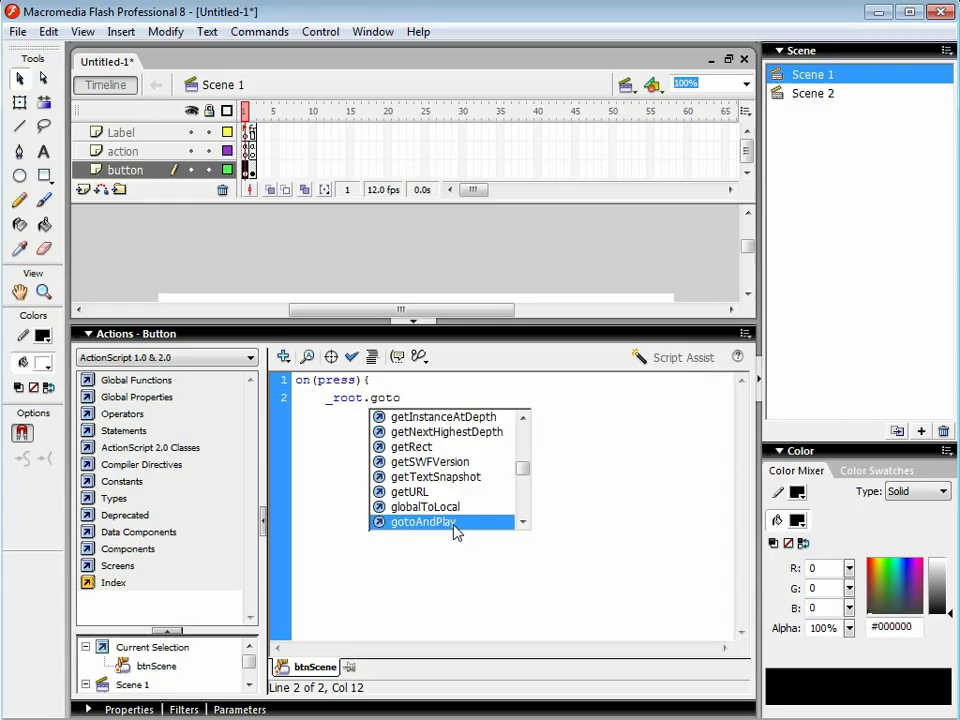
type("to")
double_click(454, 524)
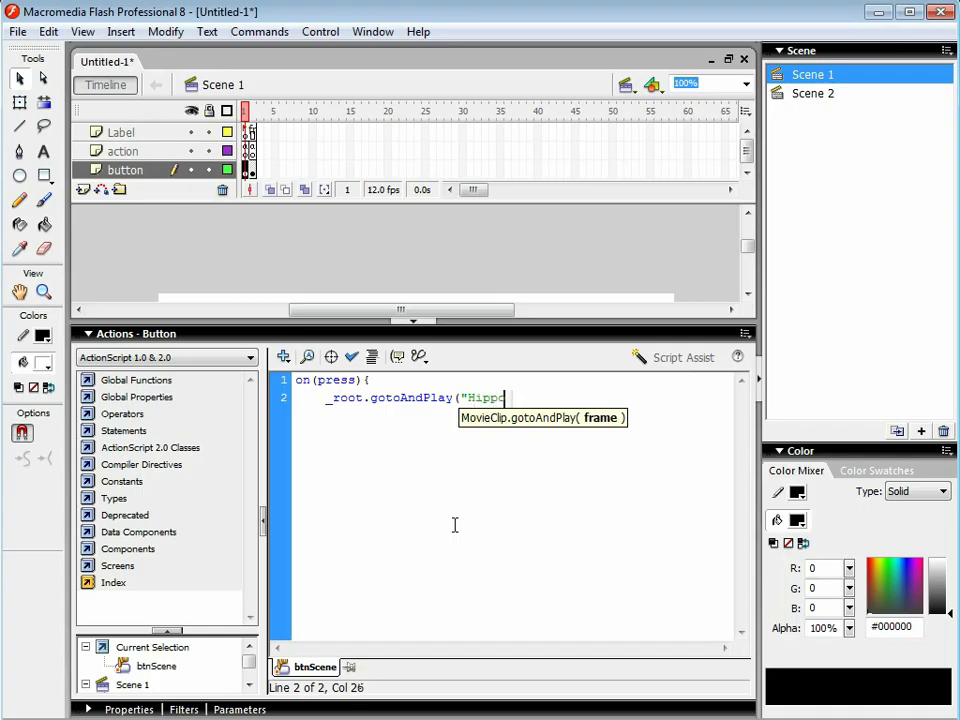
type("\"Hippo\");")
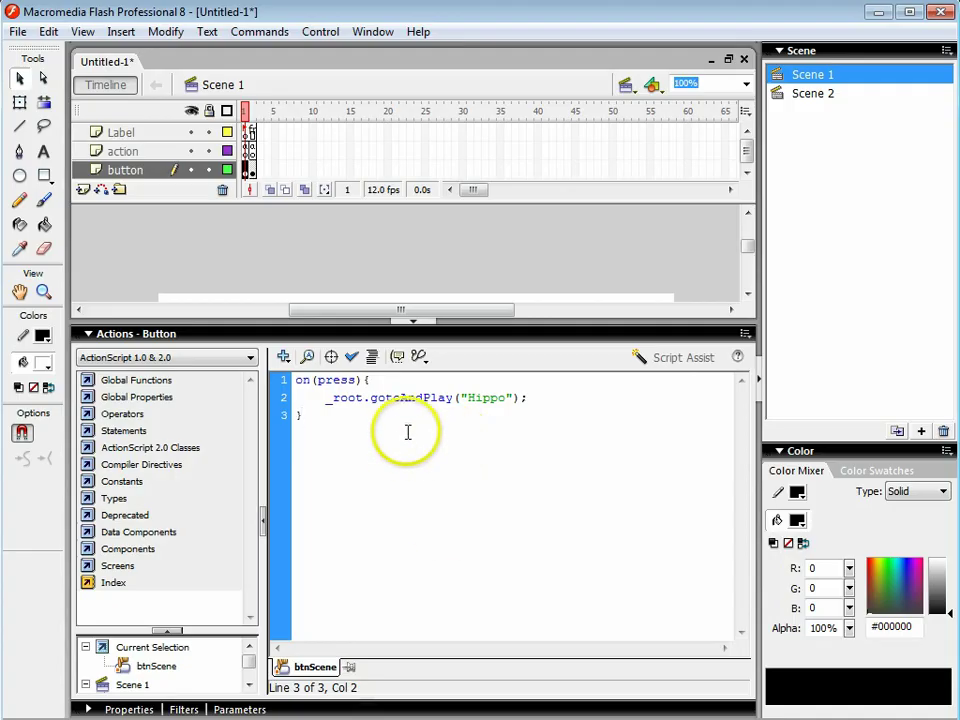
left_click_drag(298, 415, 285, 370)
key("ctrl+c")
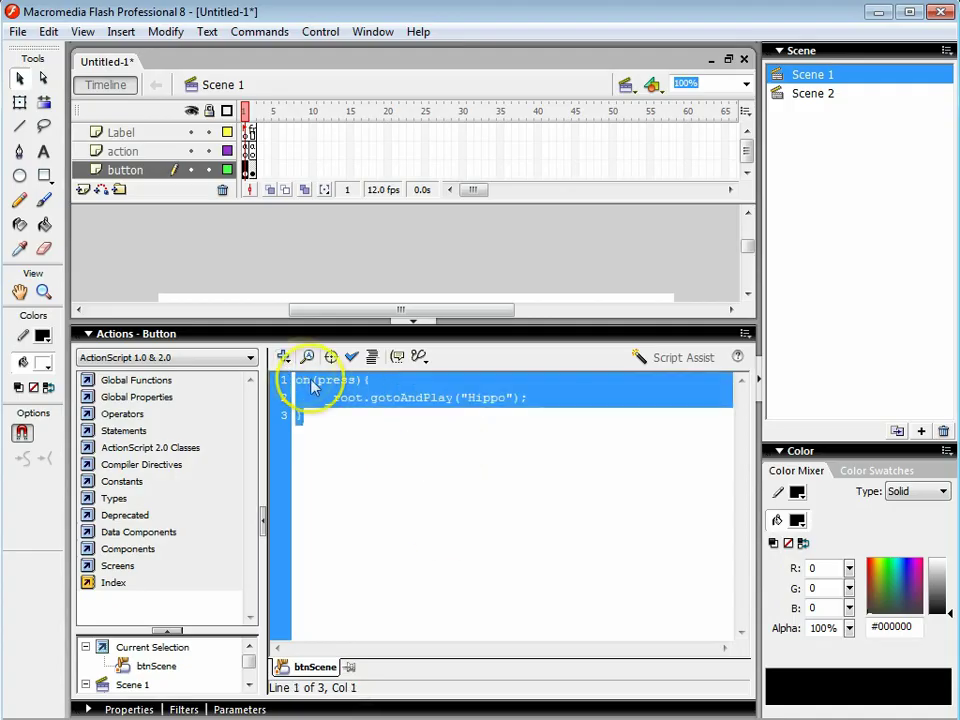
Paste the copied script onto Scene 2's orange Go! button so it runs _root.gotoAndPlay("Frame 1").
left_click(227, 332)
left_click(806, 95)
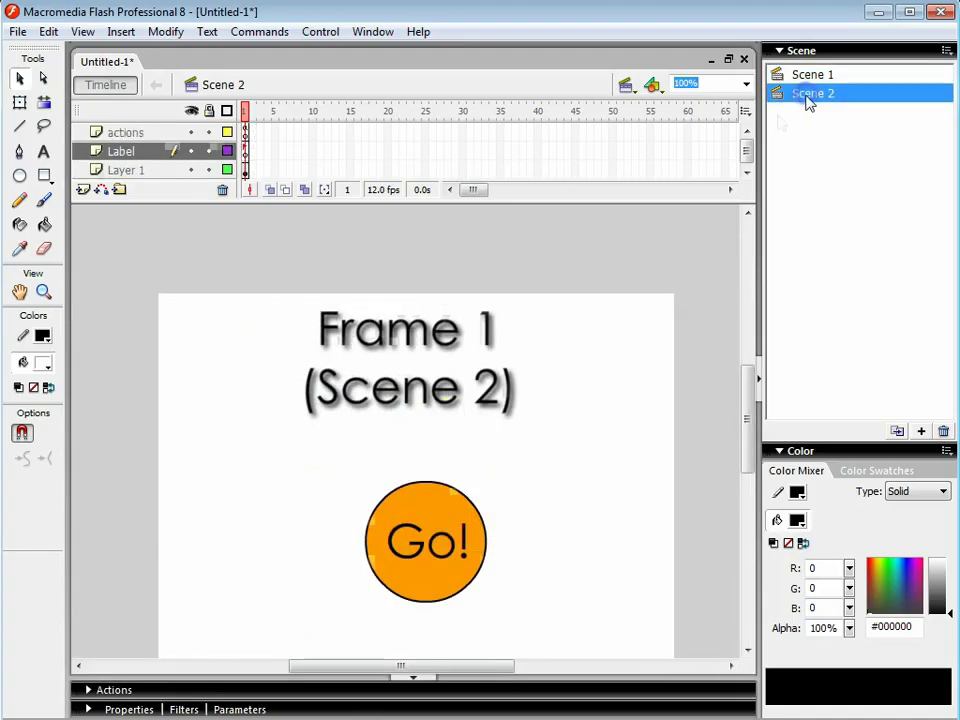
left_click(430, 563)
scroll(205, 655, "up", 2)
left_click(114, 690)
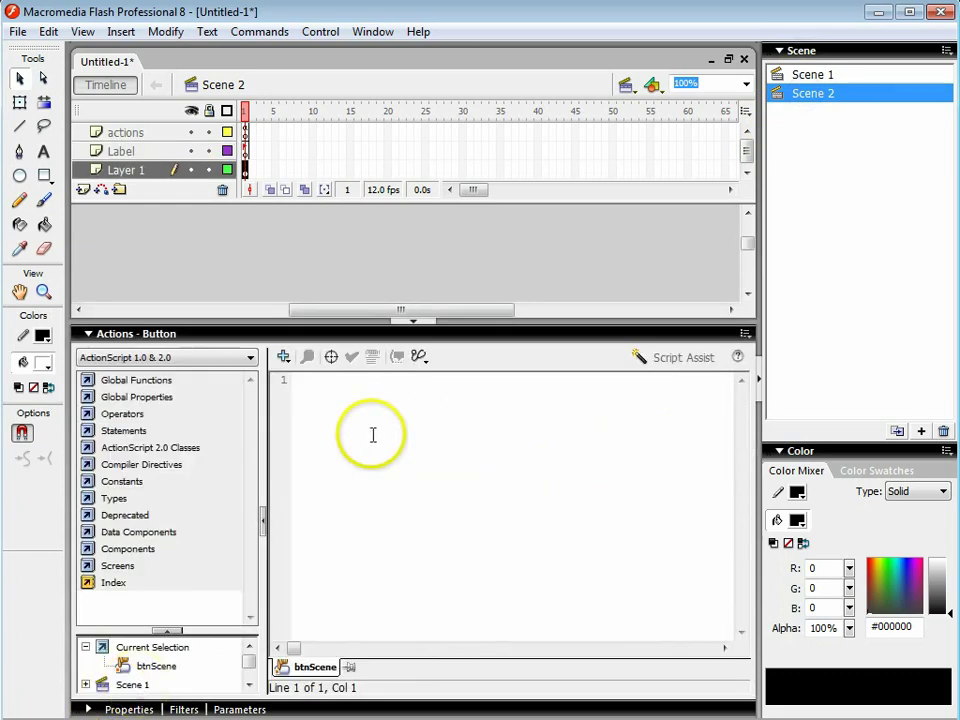
key("ctrl+v")
left_click_drag(469, 401, 506, 397)
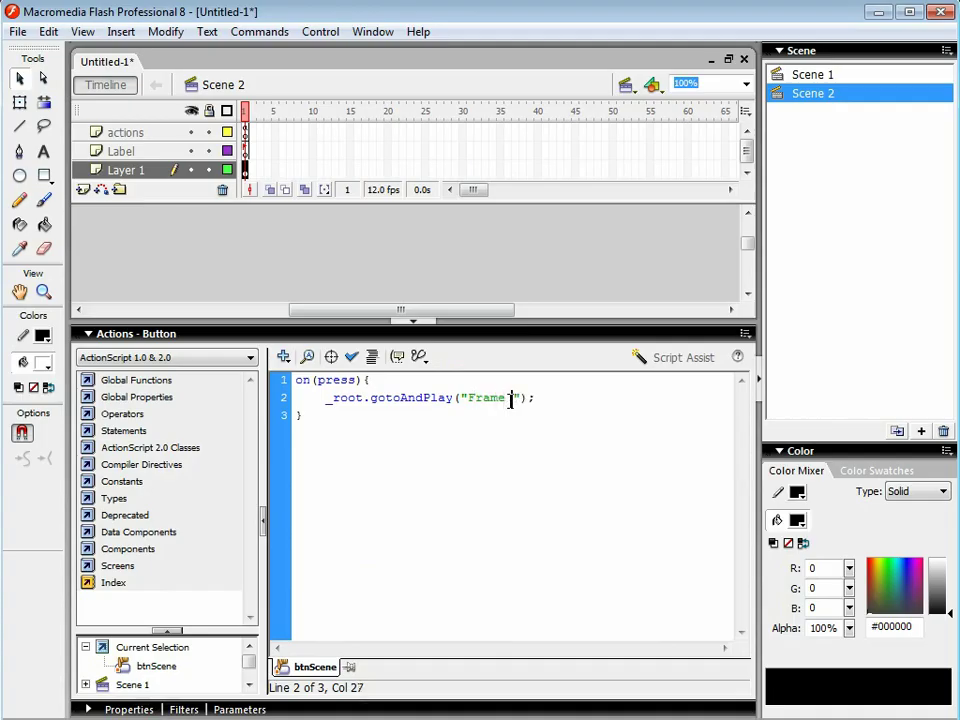
left_click(274, 334)
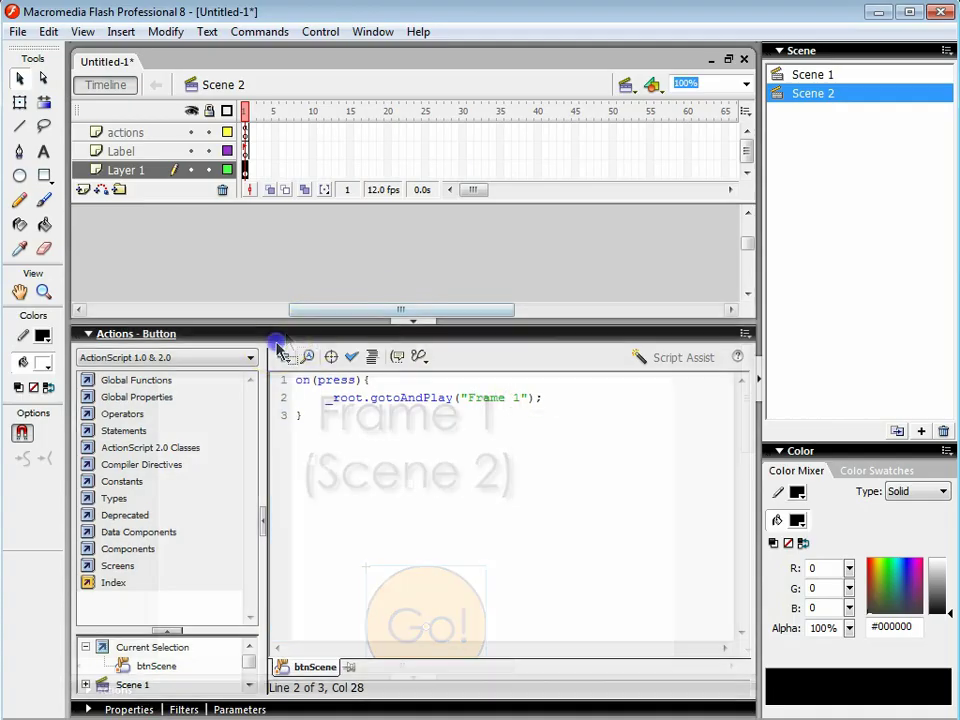
Test the movie, jumping from Scene 1 to Scene 2 with the Go! button, then close it.
key("ctrl+Return")
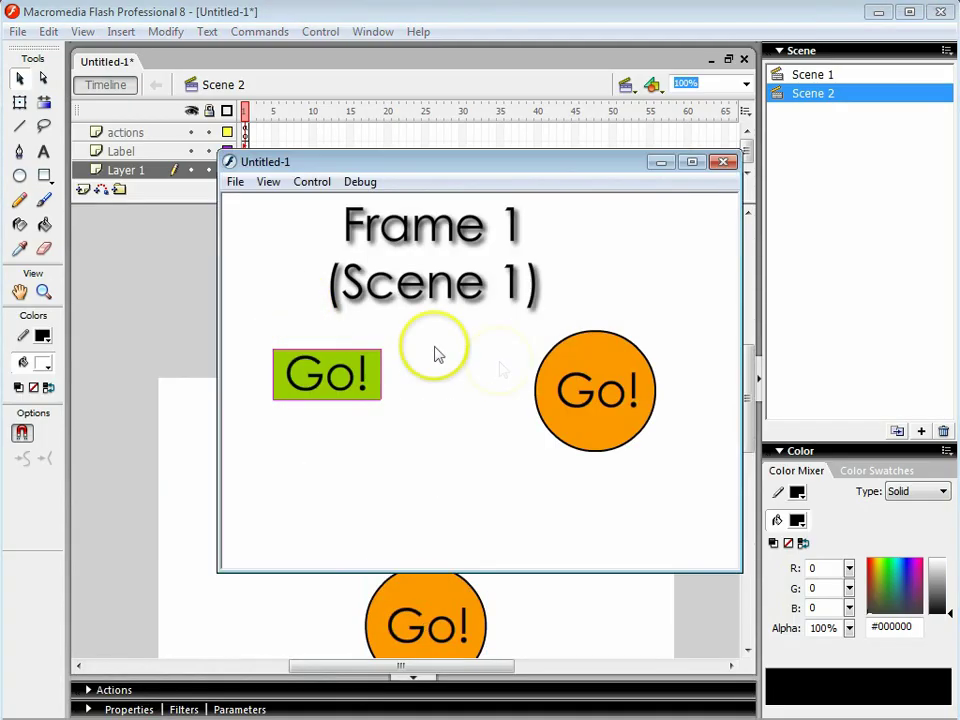
left_click(574, 382)
left_click(519, 487)
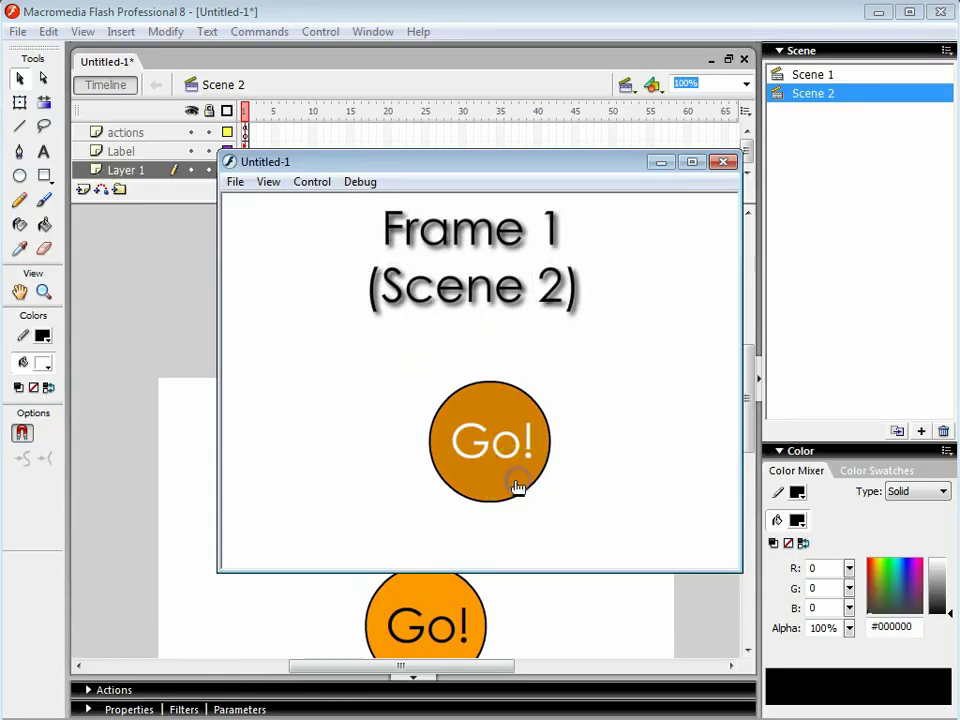
left_click(723, 161)
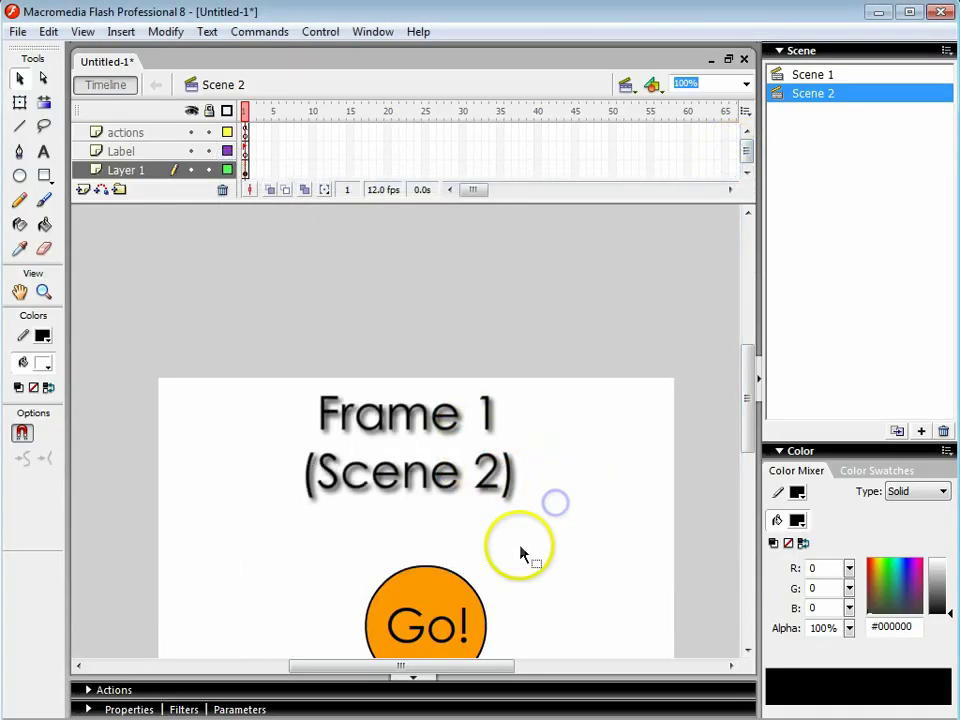
scroll(645, 505, "down", 2)
scroll(640, 505, "down", 2)
scroll(550, 515, "up", 1)
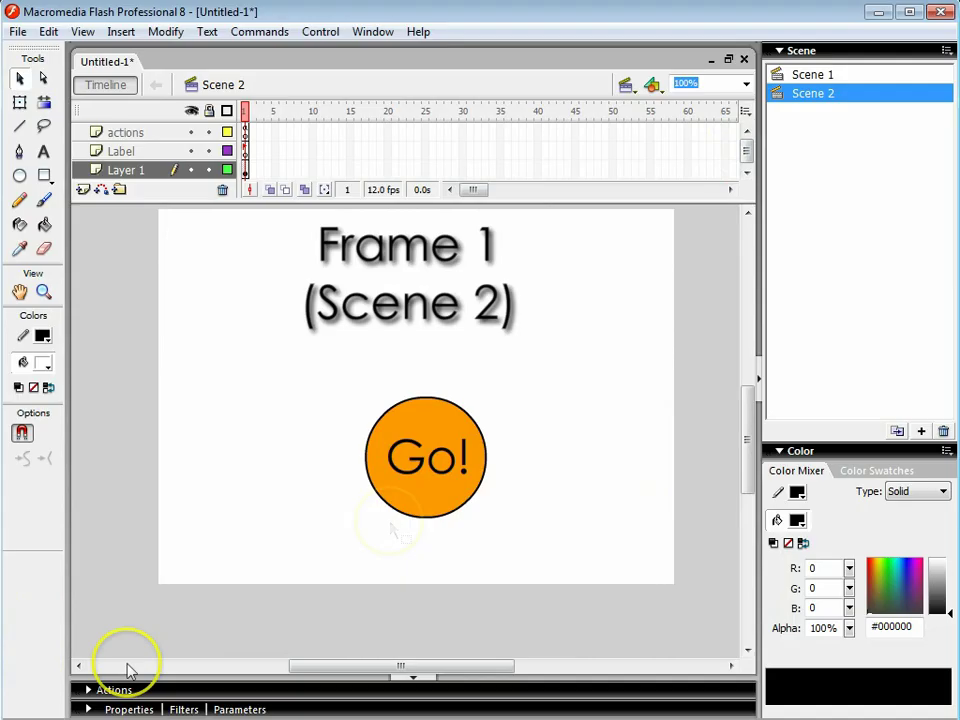
Check that the label on Scene 1's first Label-layer frame is frame1.
left_click(800, 74)
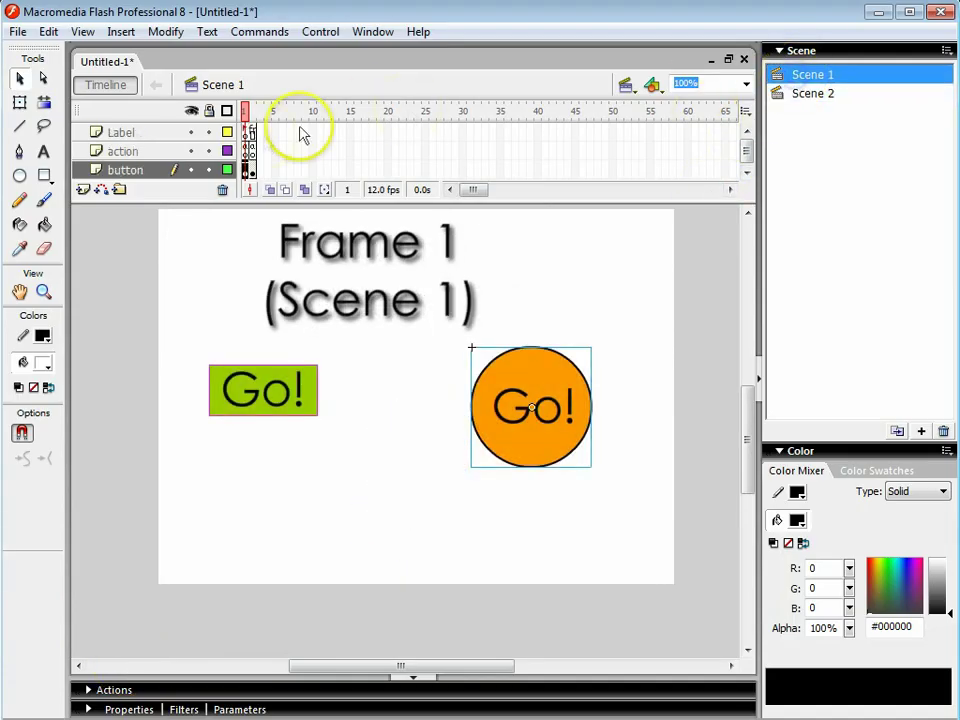
left_click(251, 134)
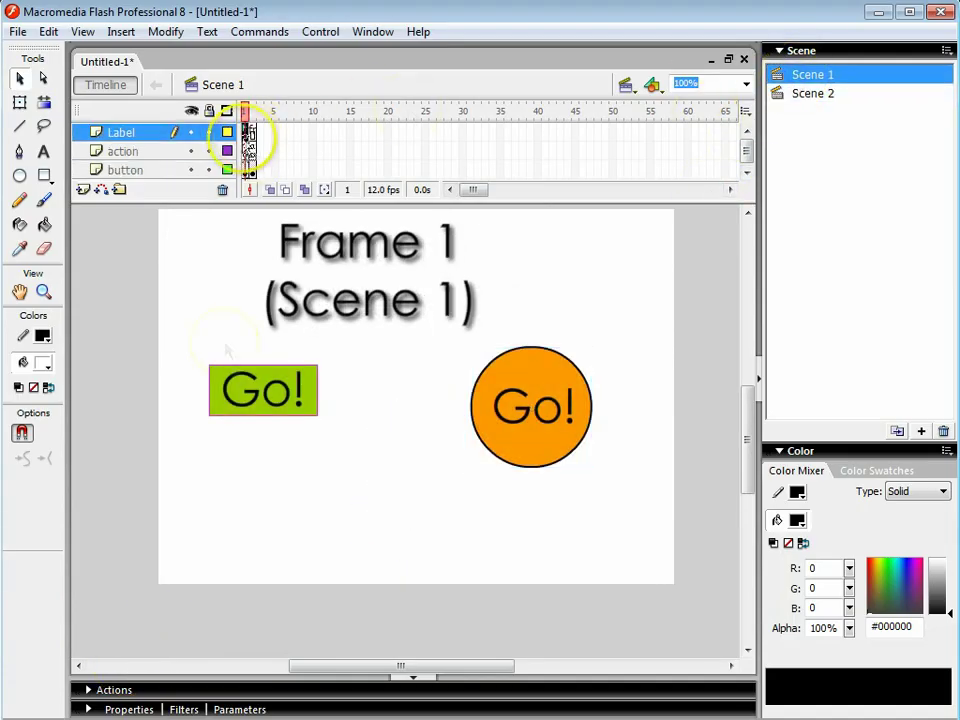
left_click(127, 710)
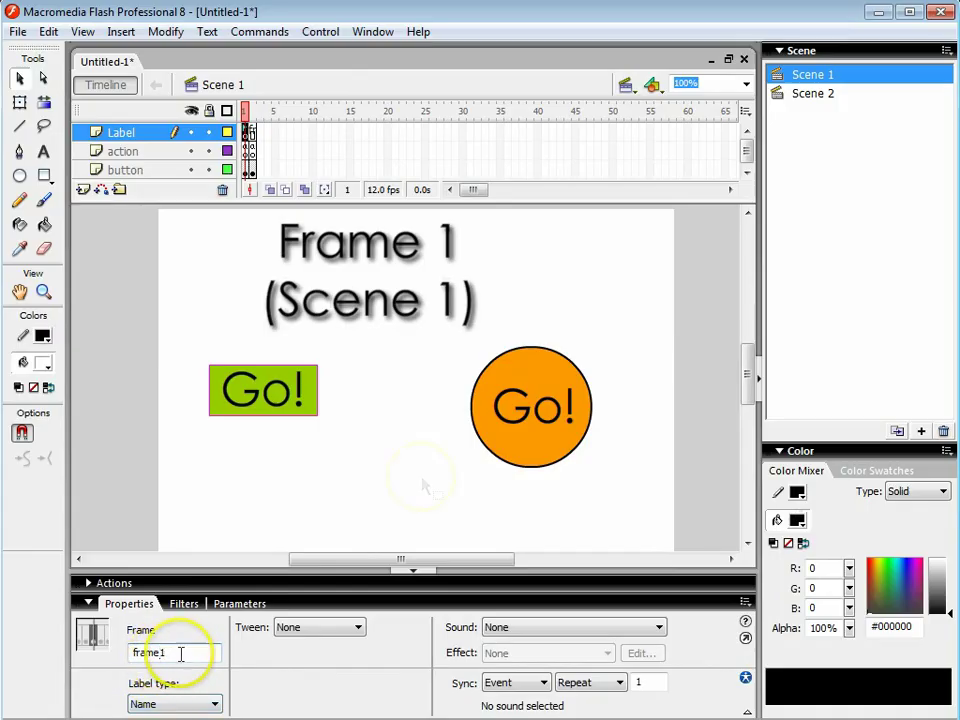
Change Scene 2's Go! button script target from "Frame 1" to "frame1".
left_click(813, 93)
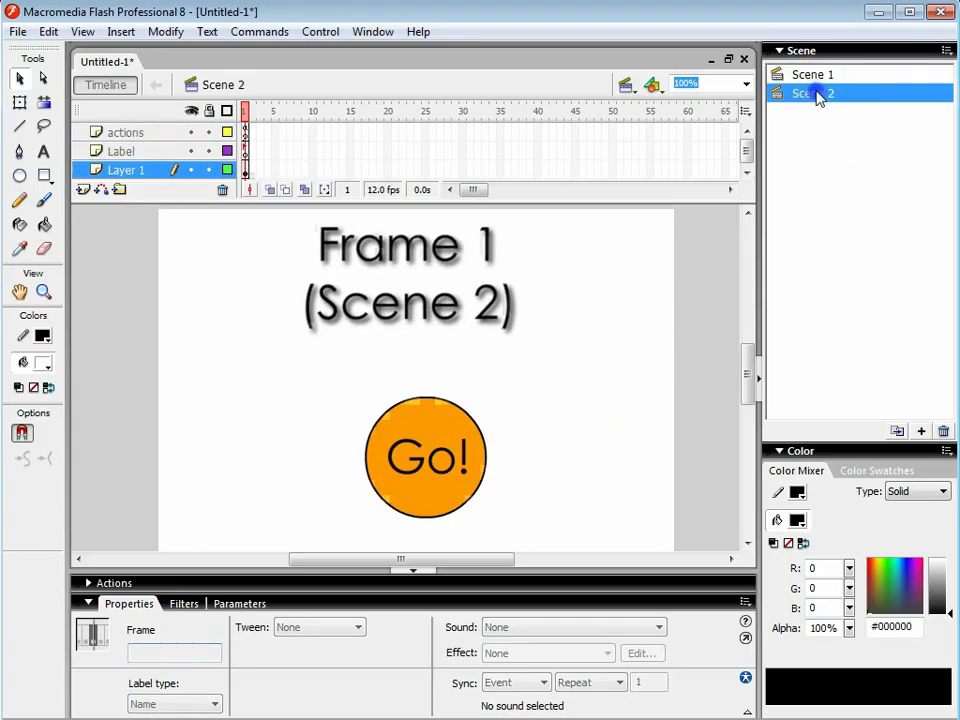
left_click(465, 478)
left_click(112, 583)
double_click(490, 290)
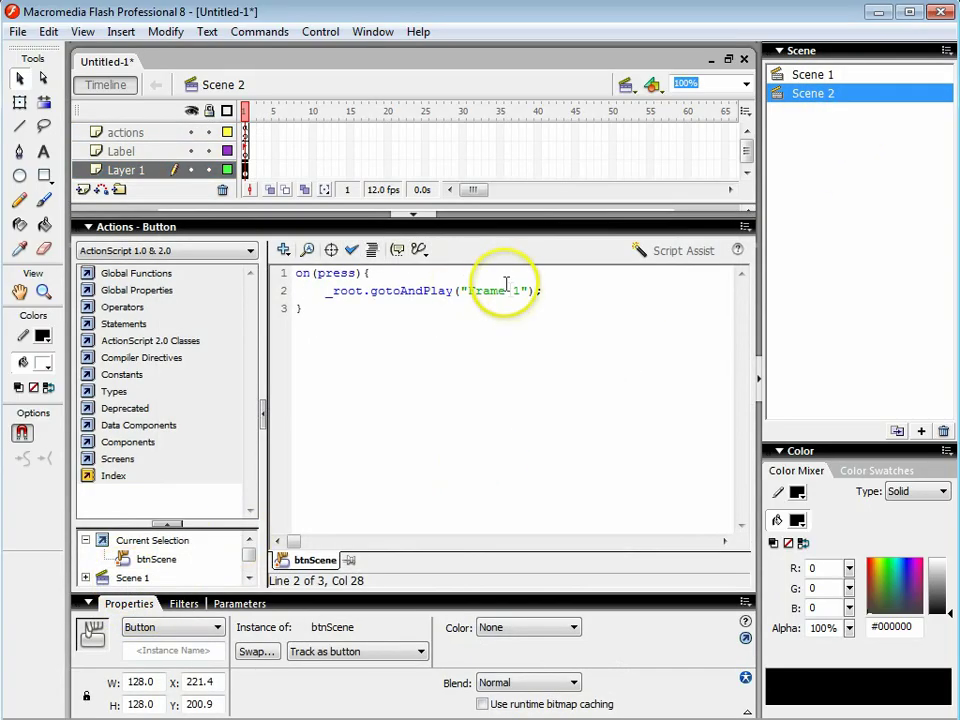
type("Frame")
left_click(520, 291)
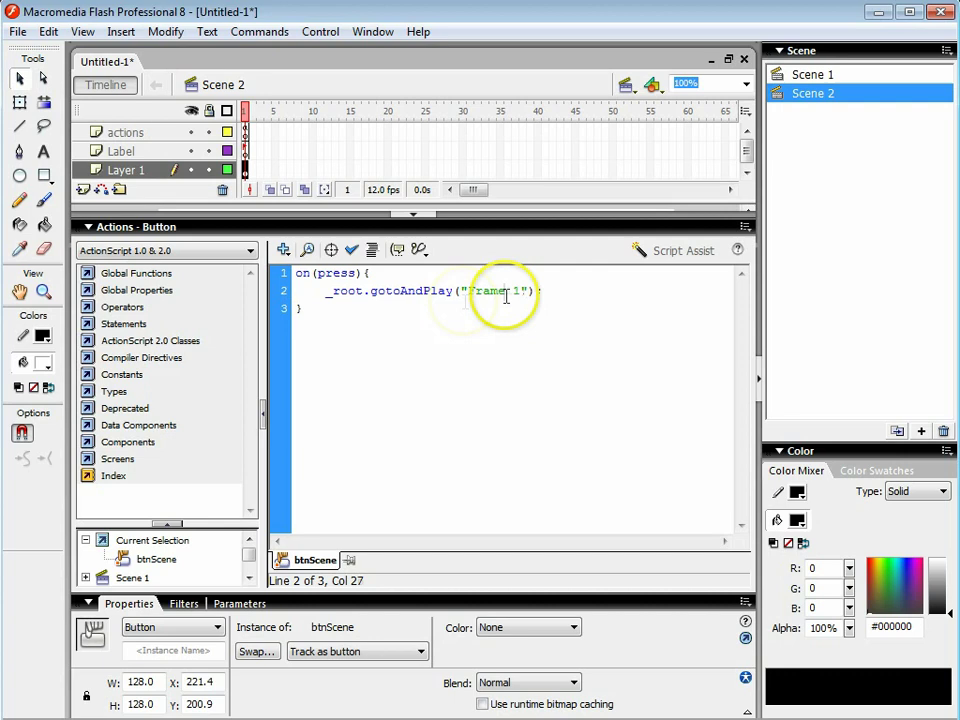
key("BackSpace")
left_click(472, 290)
key("BackSpace")
type("f")
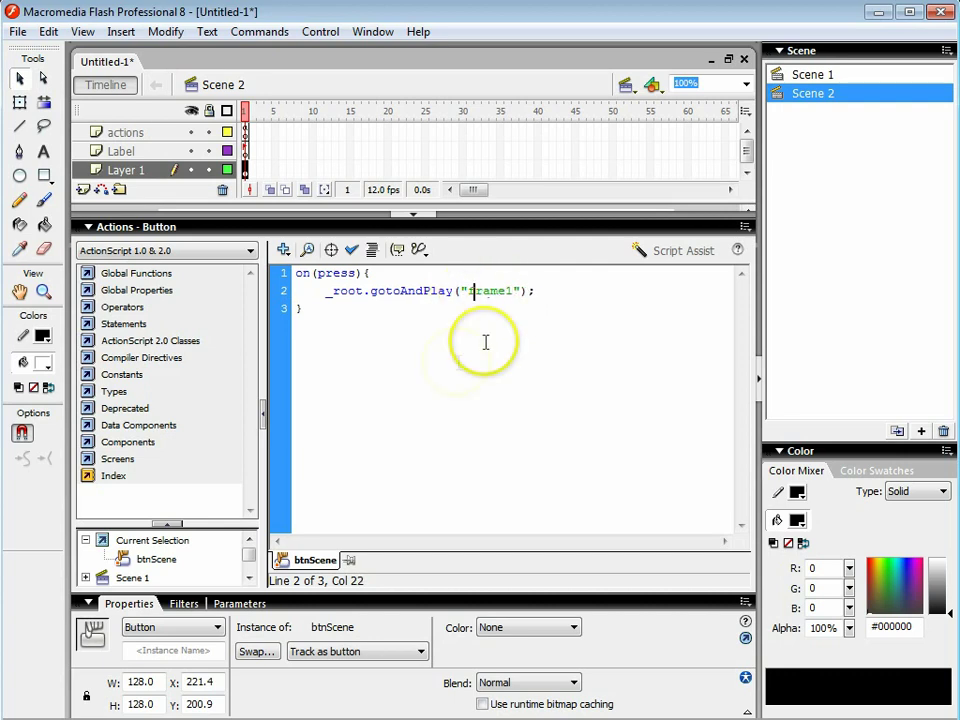
Test the movie, using the Go! button to return from Scene 2 to Scene 1.
key("ctrl+Return")
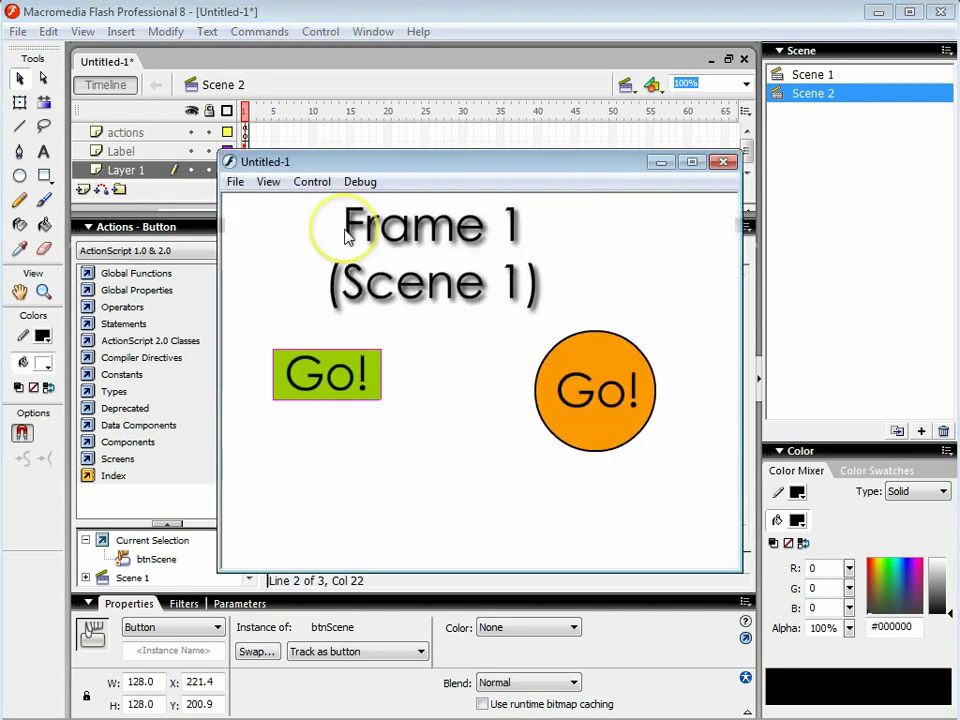
left_click(556, 405)
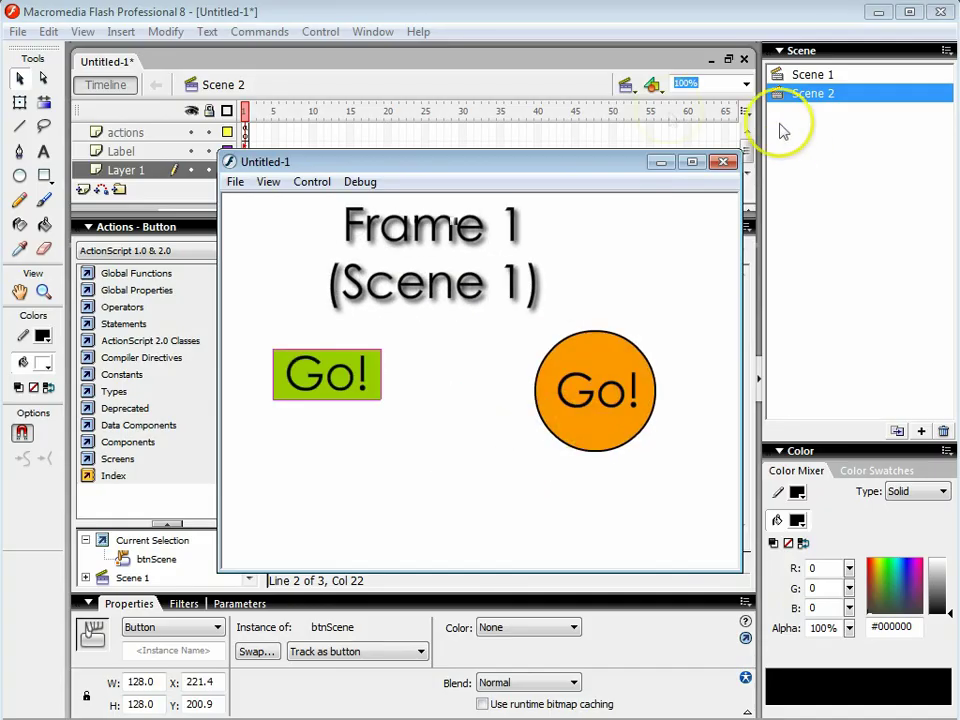
left_click(720, 166)
Select Scene 2's Go! button and copy all of its on(press) script.
left_click(222, 224)
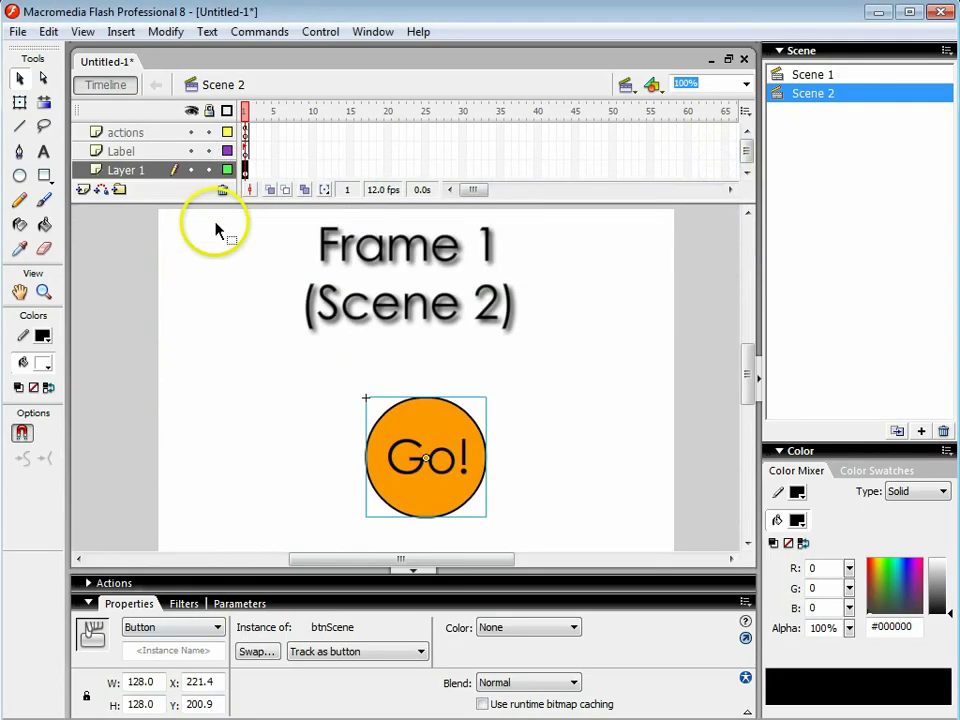
left_click(294, 456)
left_click(88, 603)
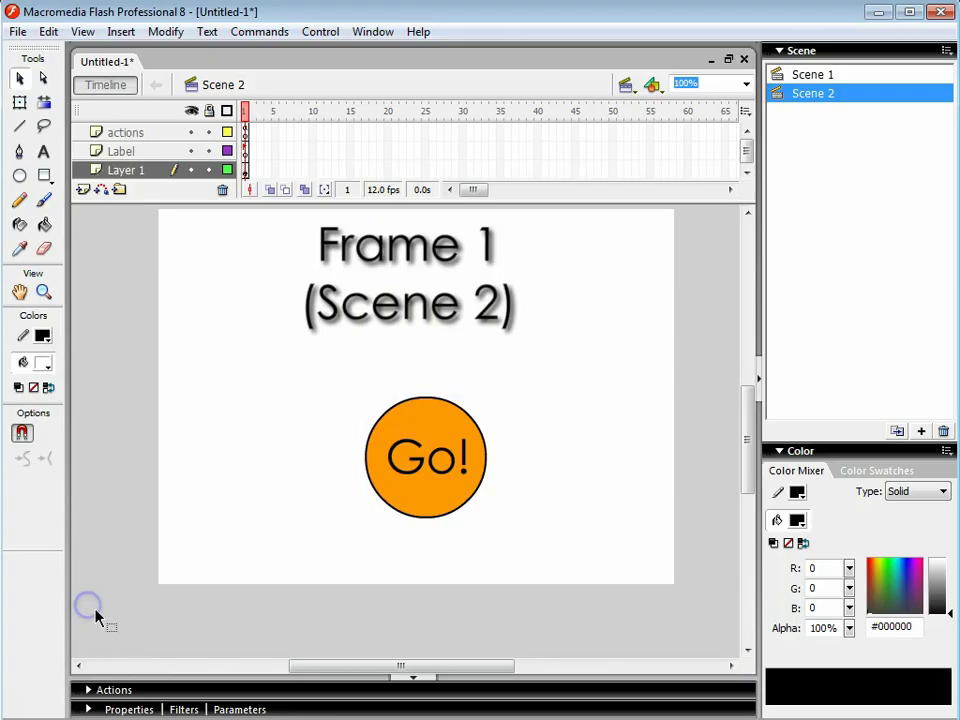
left_click(110, 688)
left_click(434, 446)
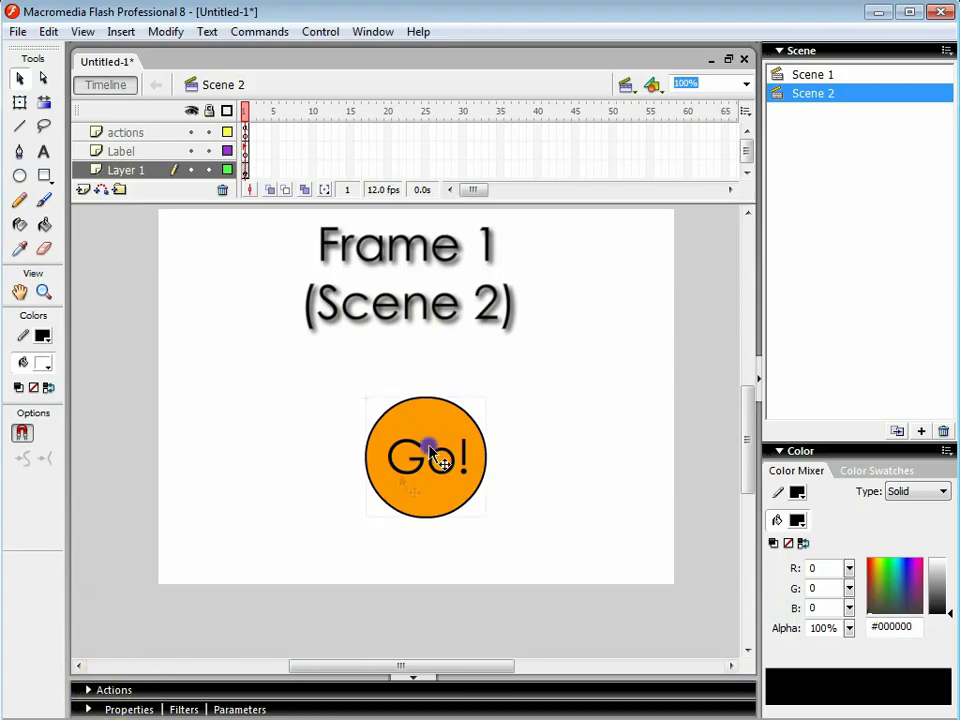
left_click(110, 688)
key("ctrl+a")
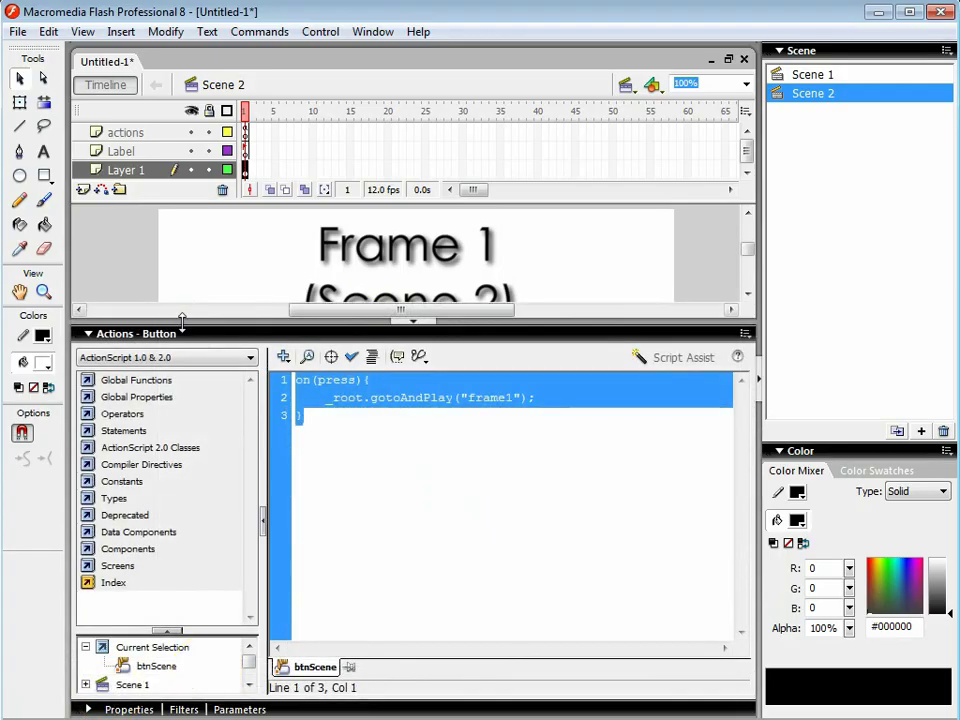
left_click(100, 333)
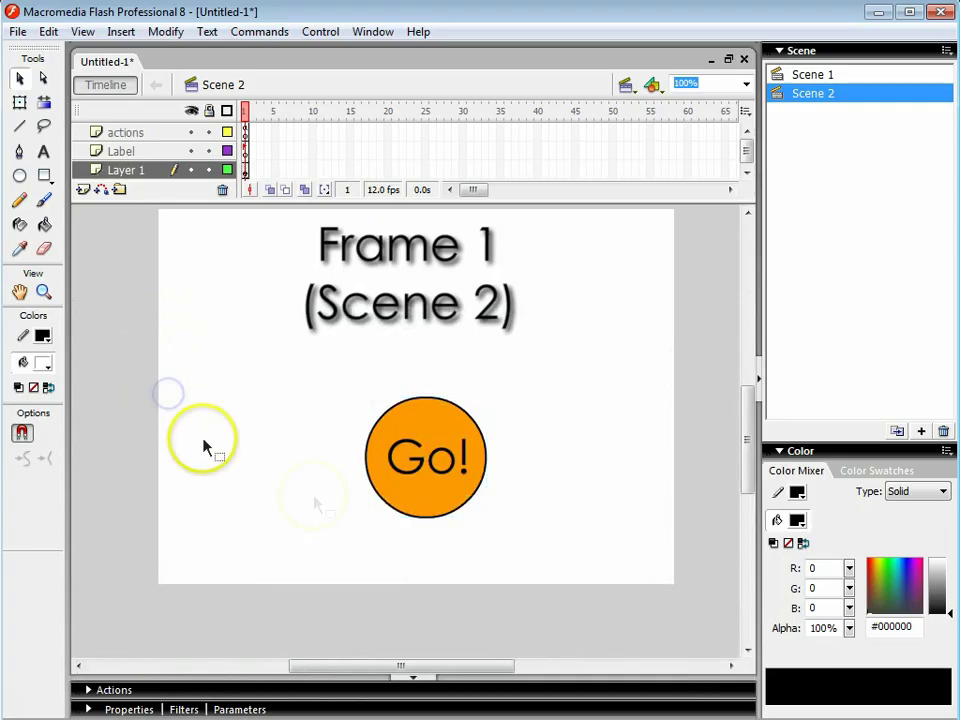
Paste the script onto Layer 1 frame 1, test, and read the mouse-events error.
left_click(514, 520)
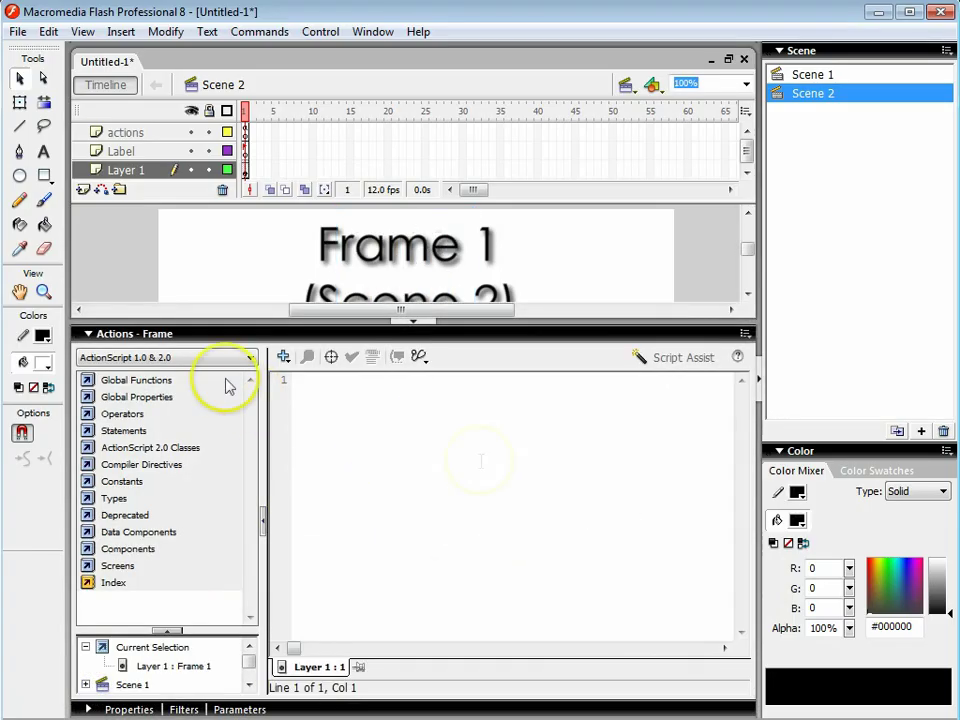
left_click(494, 473)
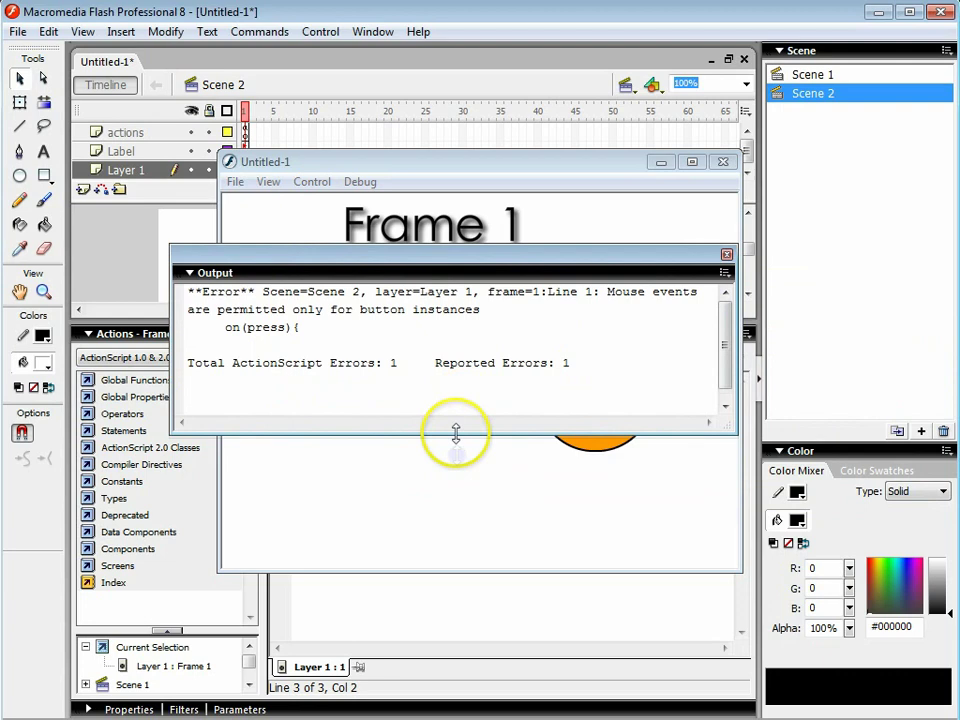
left_click_drag(456, 435, 489, 527)
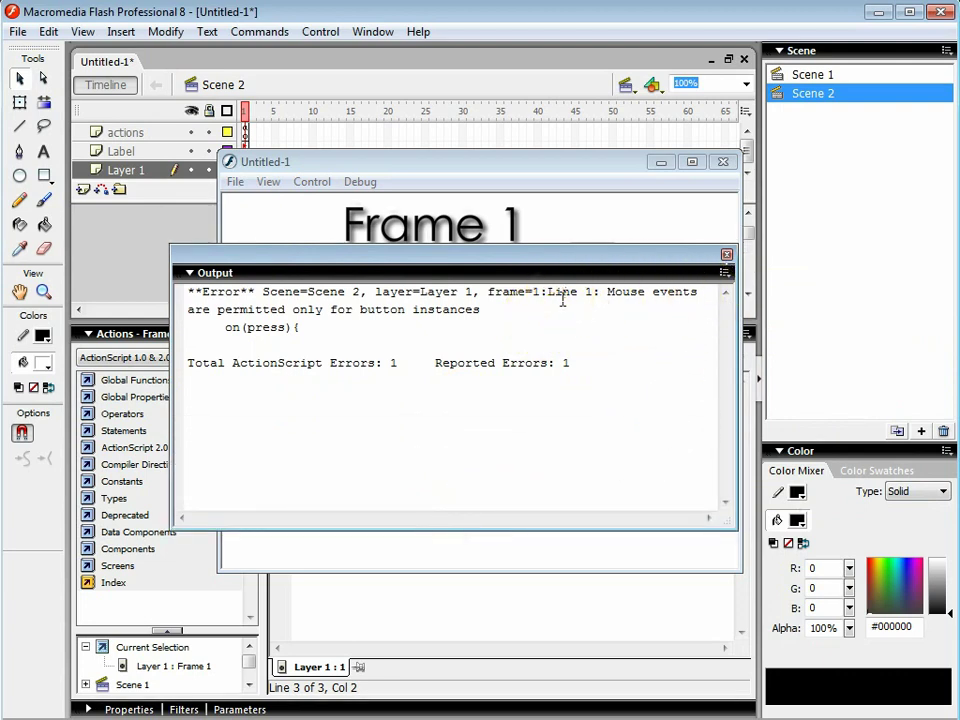
left_click(725, 254)
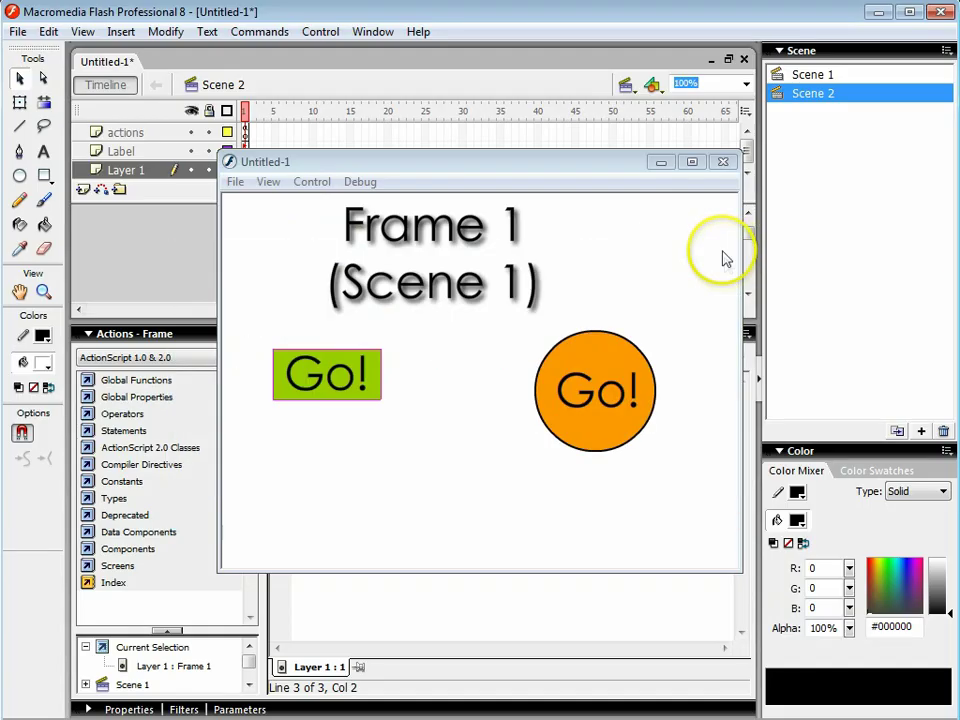
Delete all the script from Scene 2's Layer 1 frame 1.
left_click(723, 161)
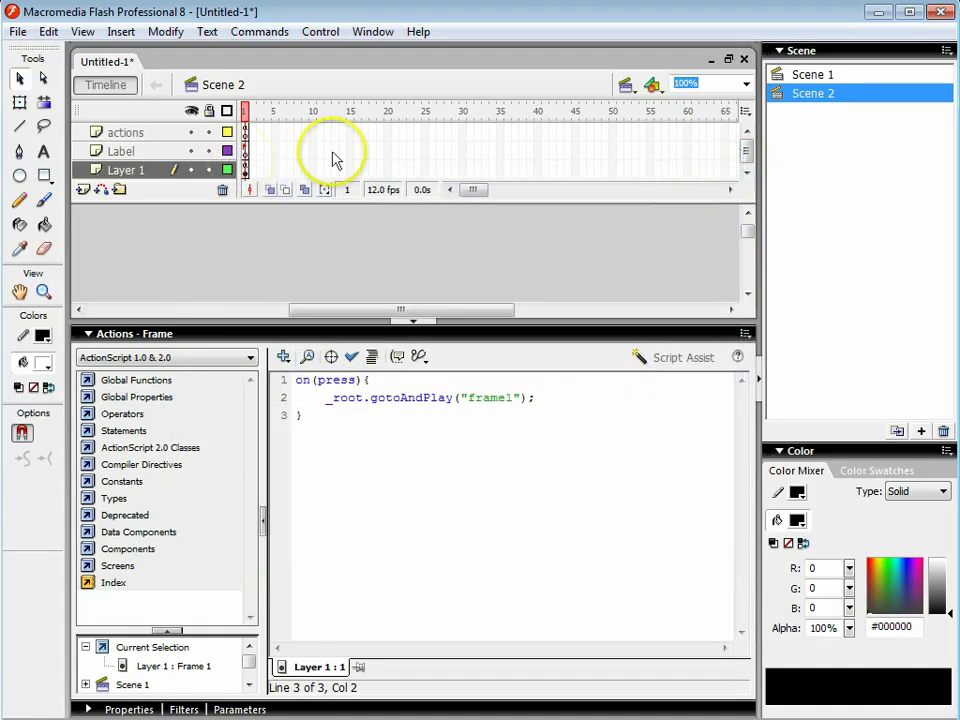
left_click(229, 332)
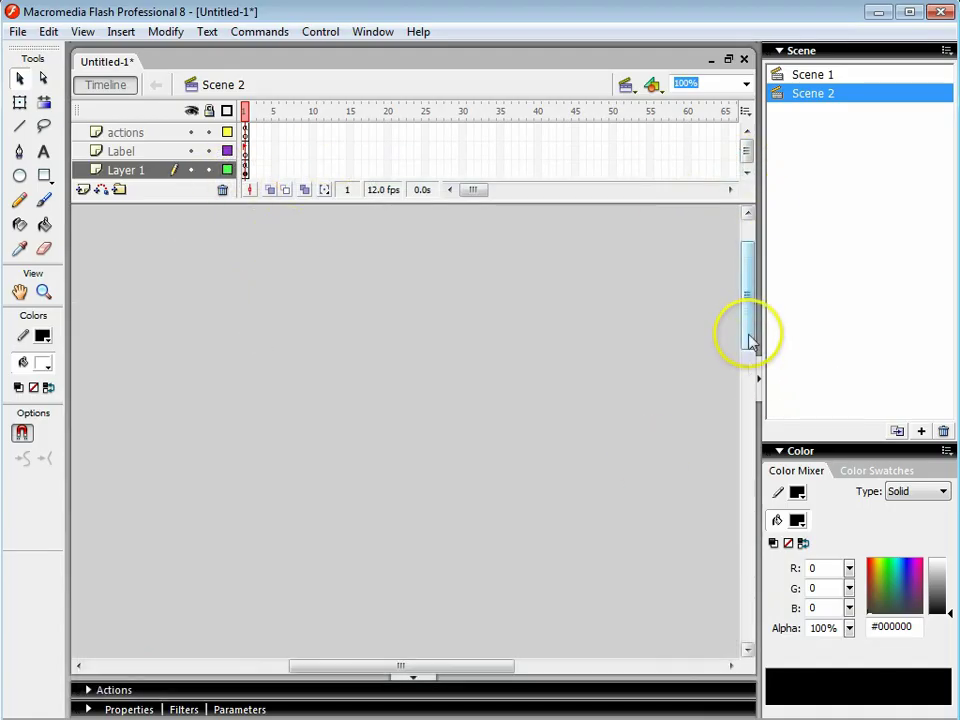
left_click_drag(750, 332, 750, 465)
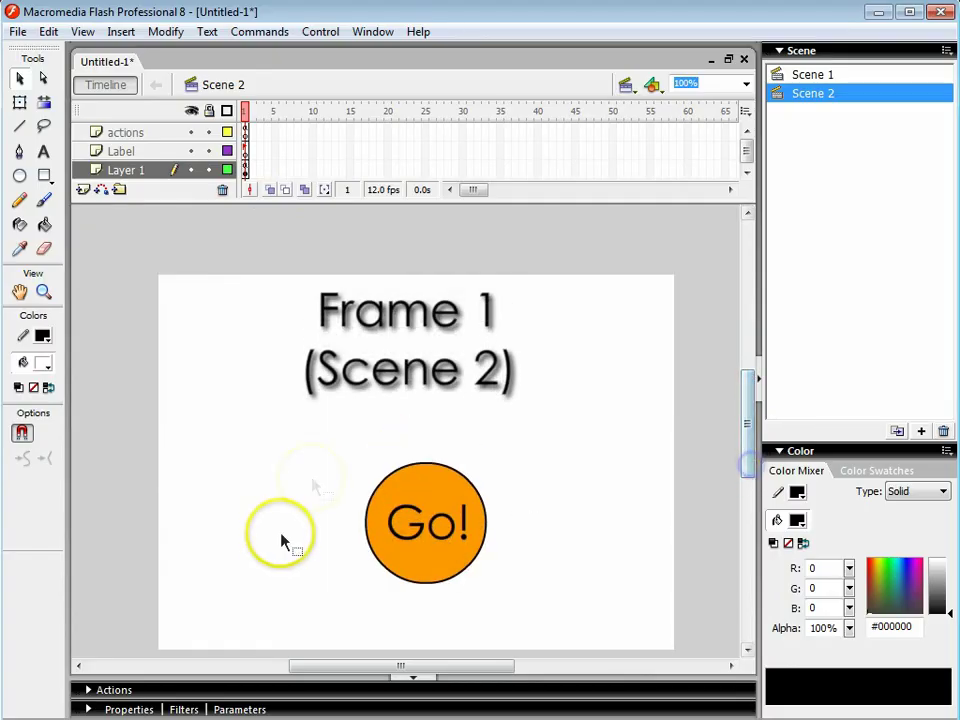
left_click(245, 170)
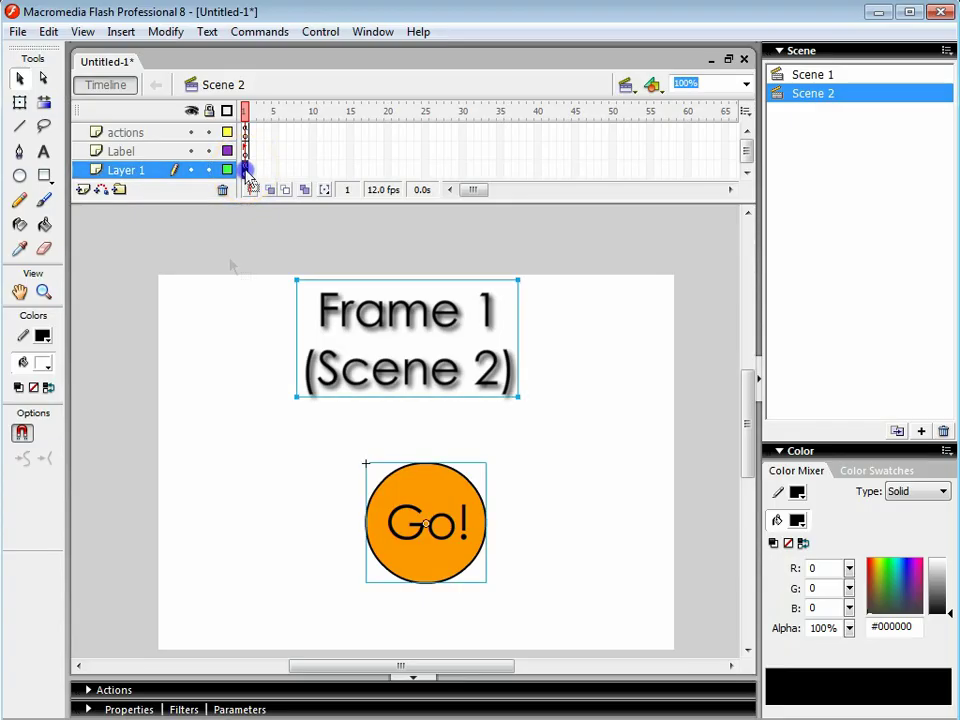
left_click(110, 690)
left_click_drag(435, 489, 253, 373)
key("Delete")
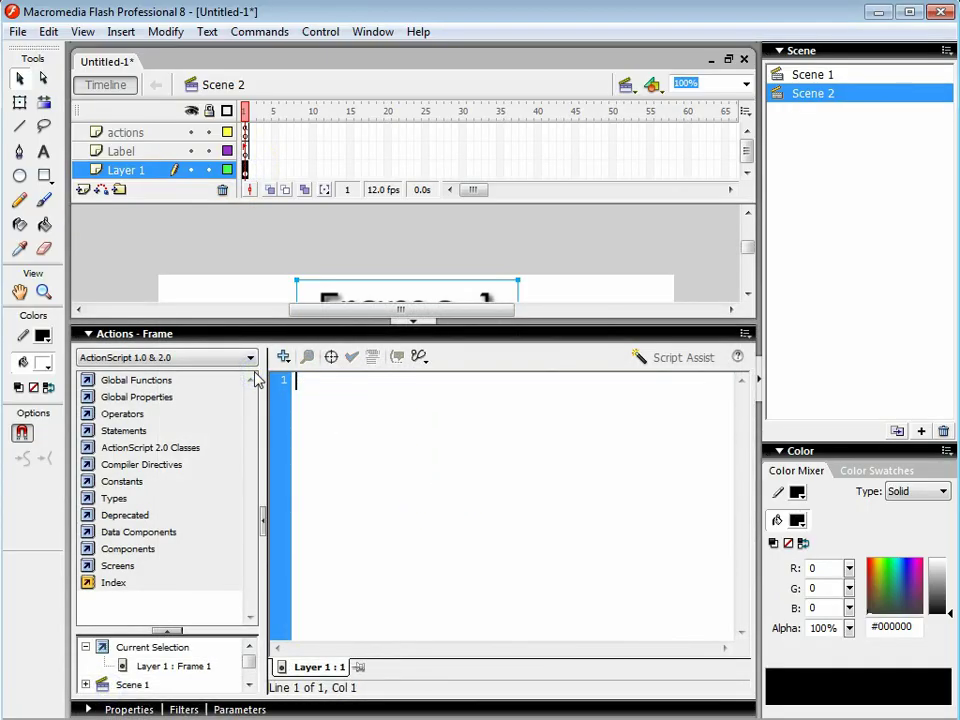
Test the movie again without errors and try the green Go! button.
left_click(212, 333)
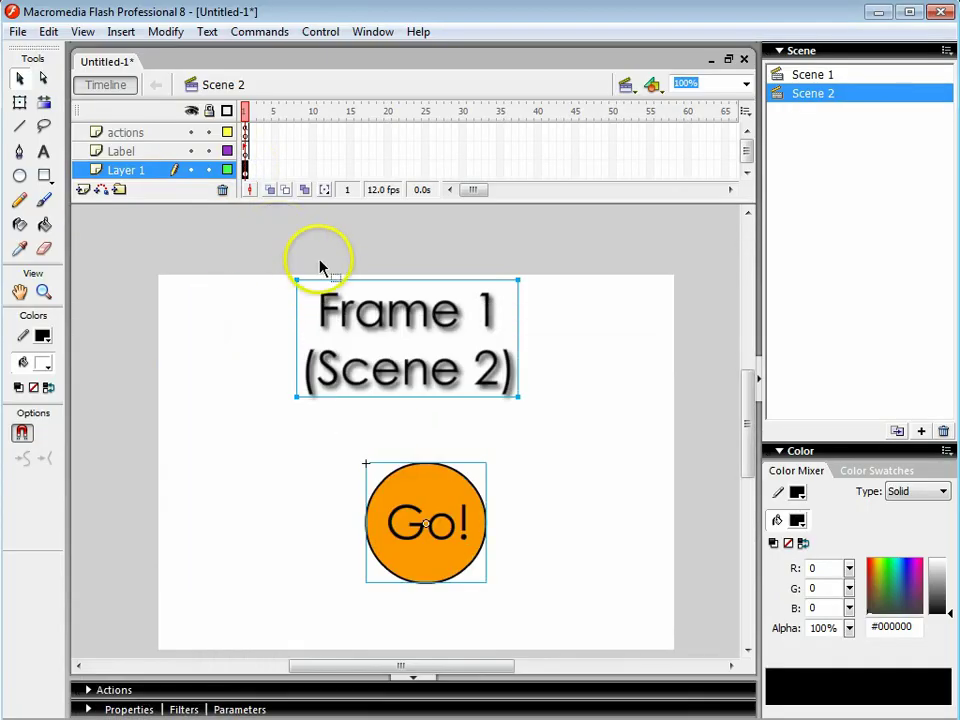
key("ctrl+Return")
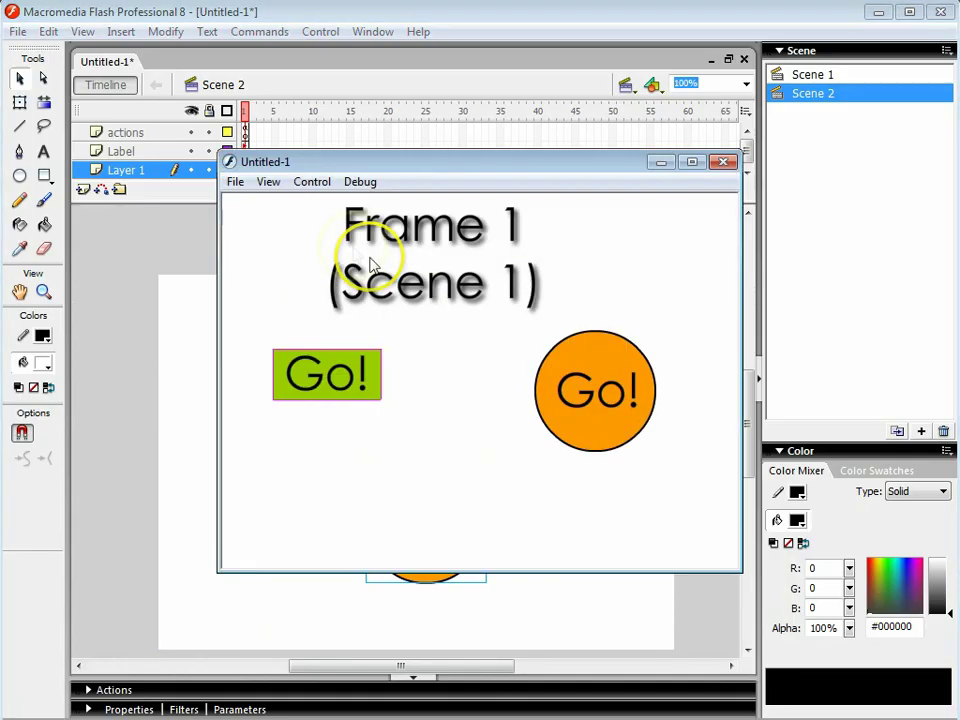
left_click(340, 383)
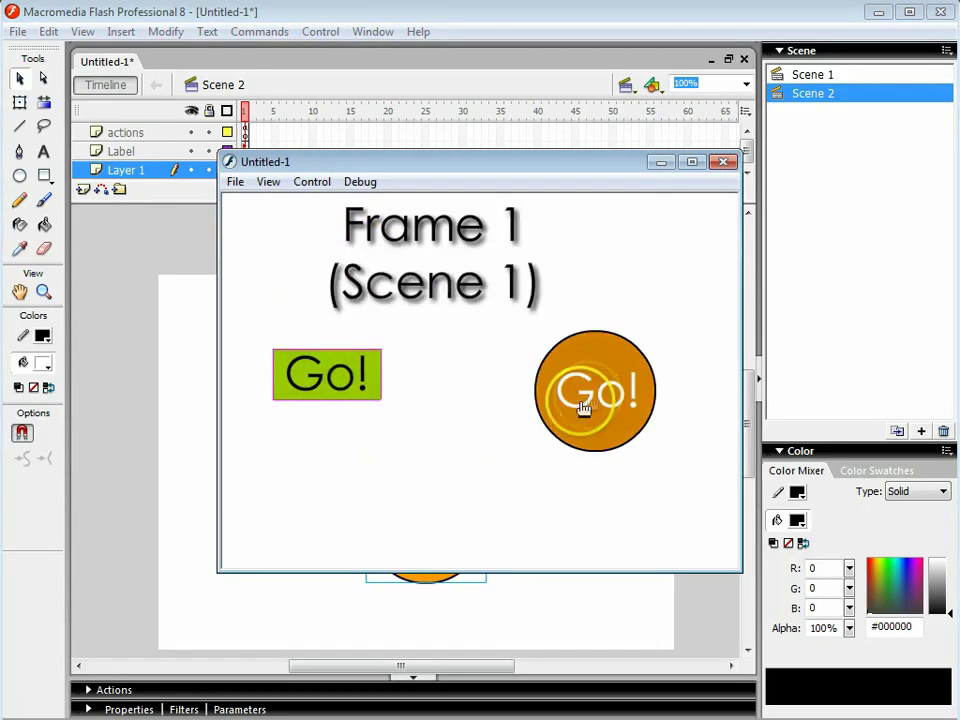